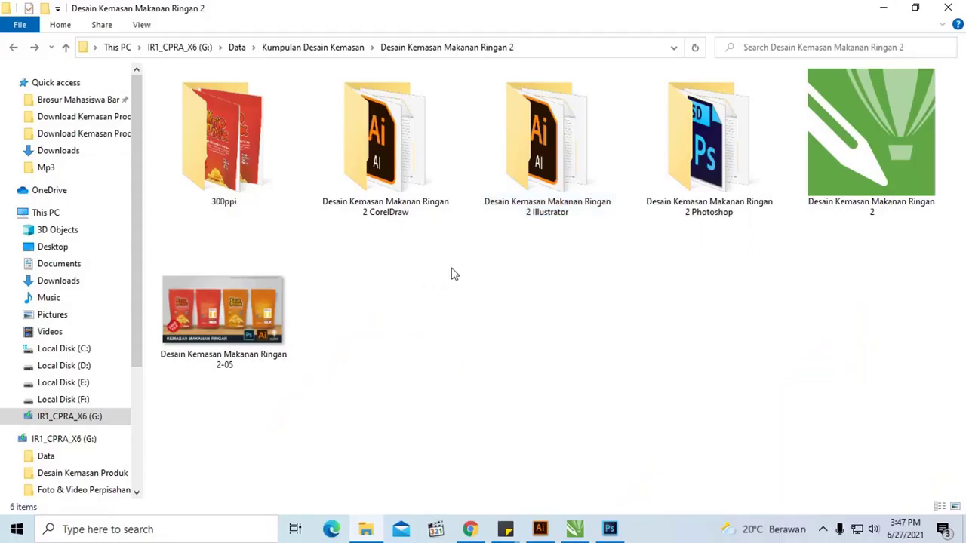
Open the Desain Kemasan Makanan Ringan 2-05 pouch mockup in Photos, view it, then minimize it
{"action": "left_click", "coordinate": [278, 311]}
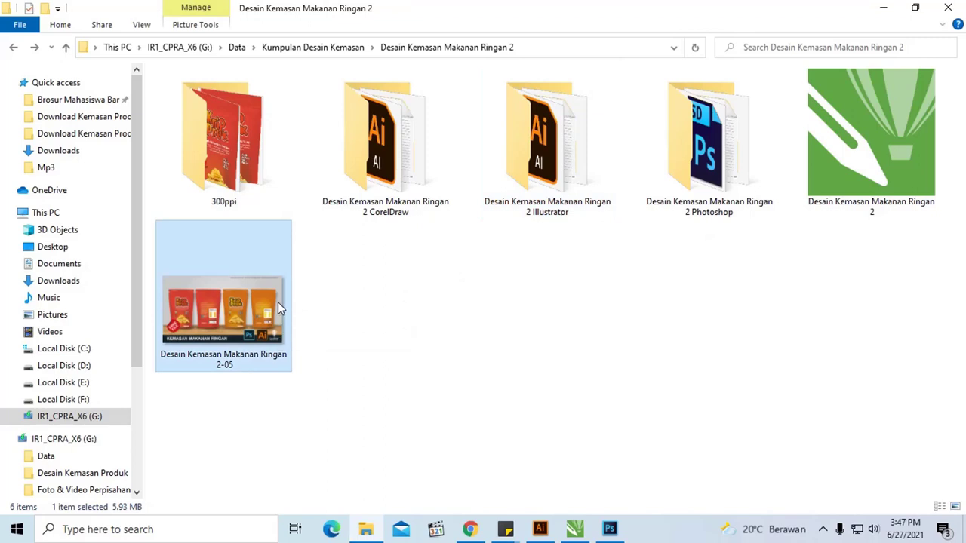
{"action": "double_click", "coordinate": [279, 307]}
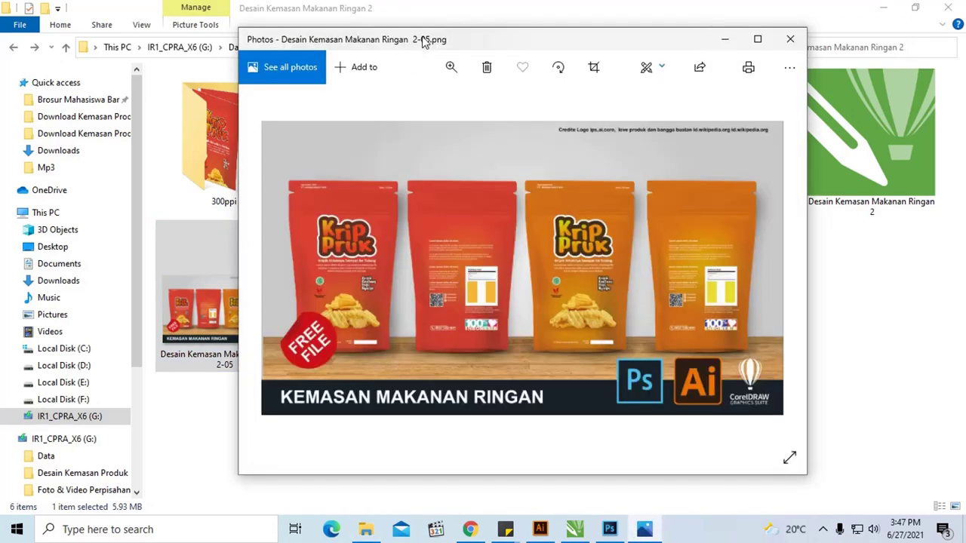
{"action": "left_click_drag", "start_coordinate": [425, 38], "coordinate": [447, 43]}
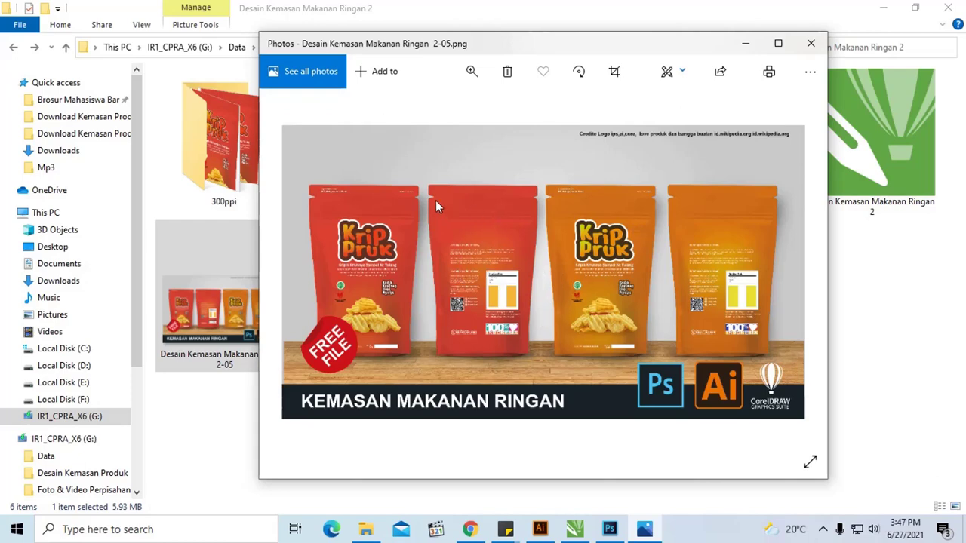
{"action": "left_click_drag", "start_coordinate": [485, 44], "coordinate": [462, 56]}
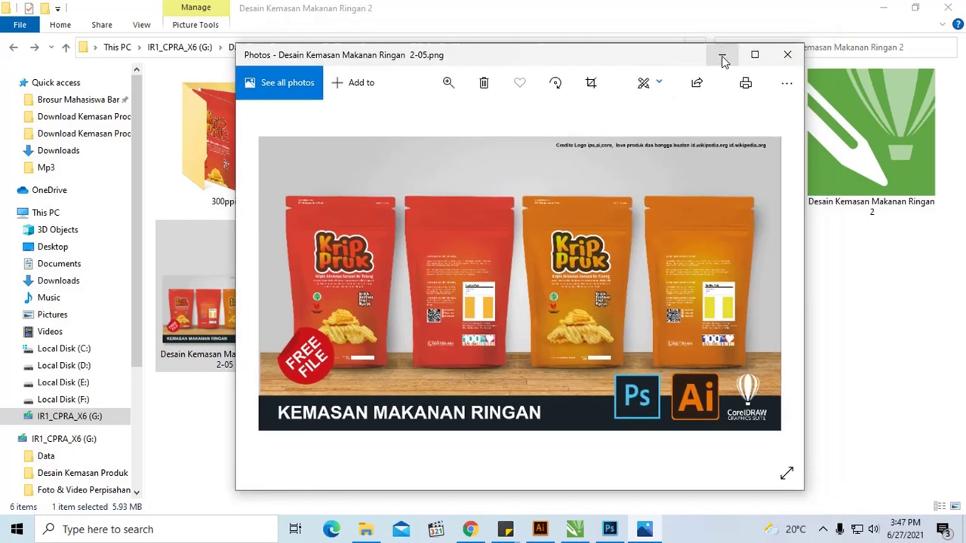
{"action": "left_click", "coordinate": [723, 56]}
Open the CorelDraw folder, select its AI design file, and switch to the CorelDRAW window
{"action": "left_click", "coordinate": [391, 133]}
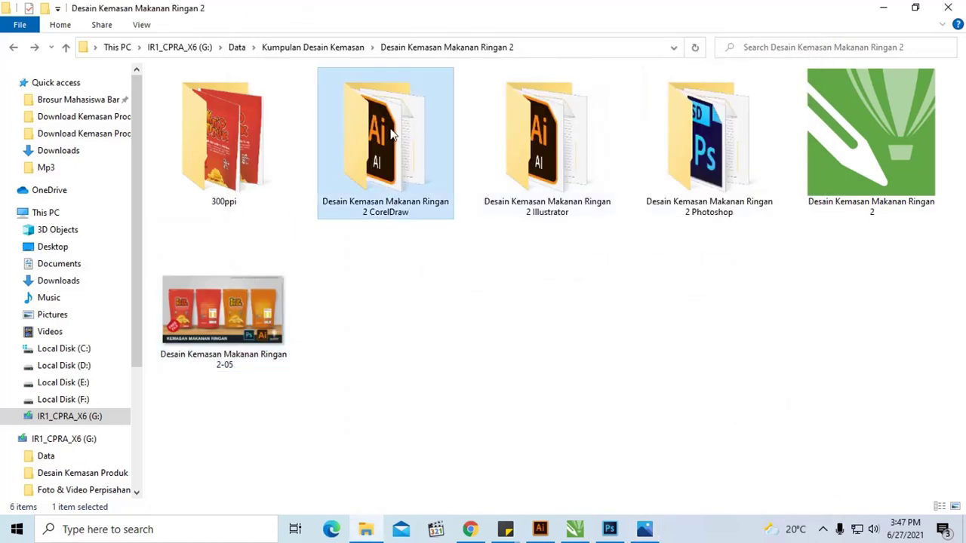
{"action": "left_click", "coordinate": [528, 128]}
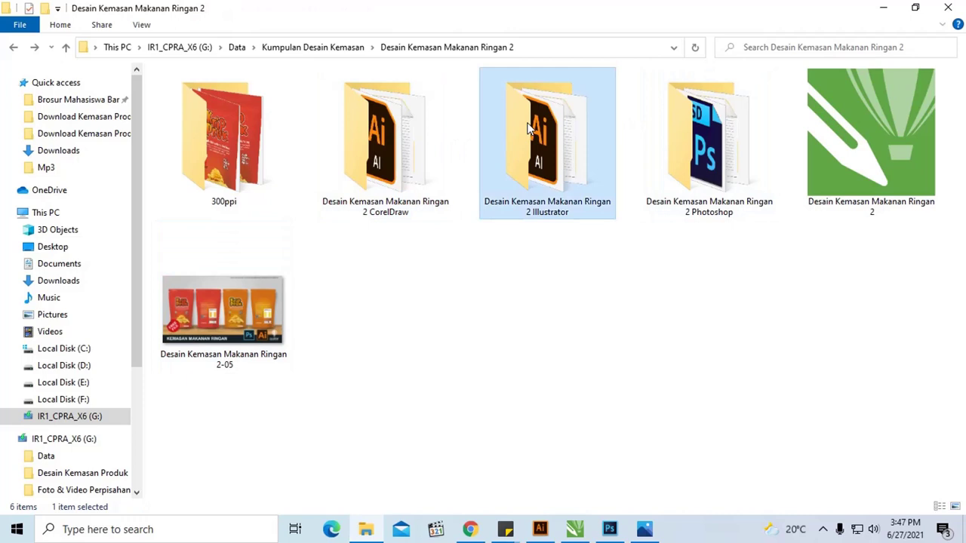
{"action": "left_click", "coordinate": [698, 136]}
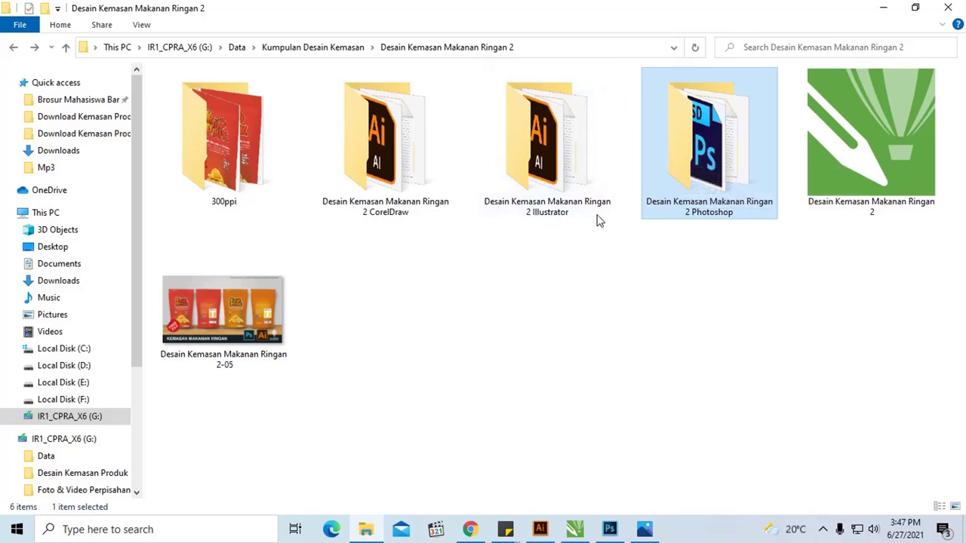
{"action": "double_click", "coordinate": [383, 140]}
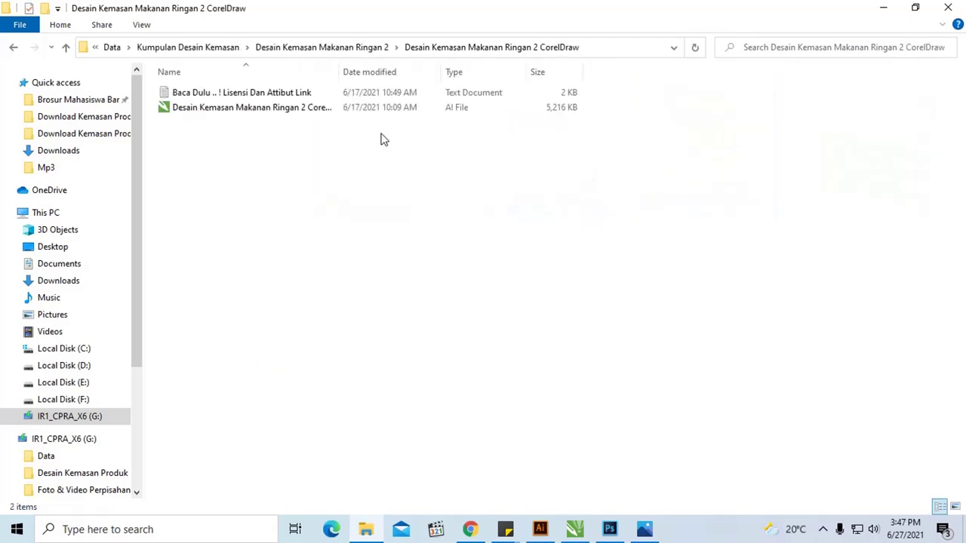
{"action": "left_click", "coordinate": [285, 112]}
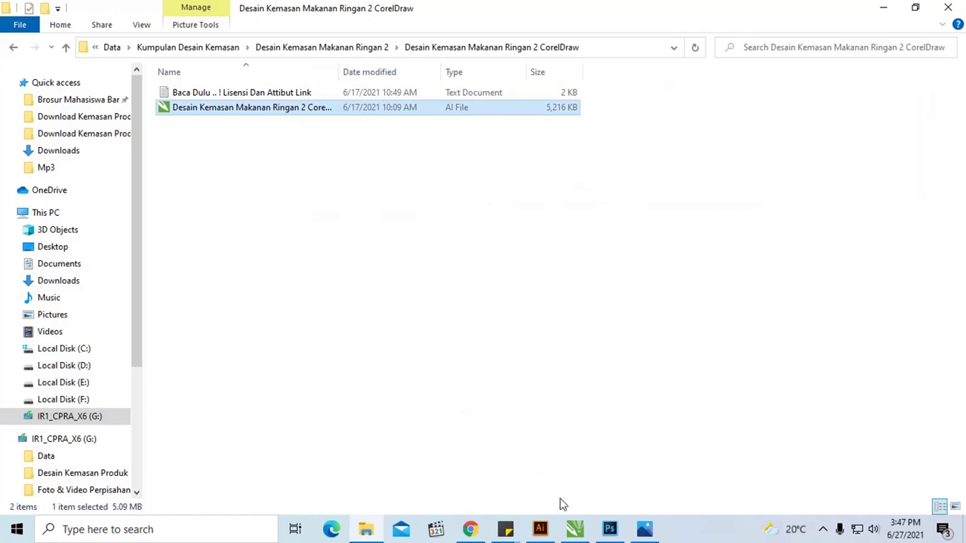
{"action": "left_click", "coordinate": [575, 529]}
Zoom in on the four Krip Pruk panels in CorelDRAW X7, then go back to File Explorer
{"action": "right_click", "coordinate": [468, 222]}
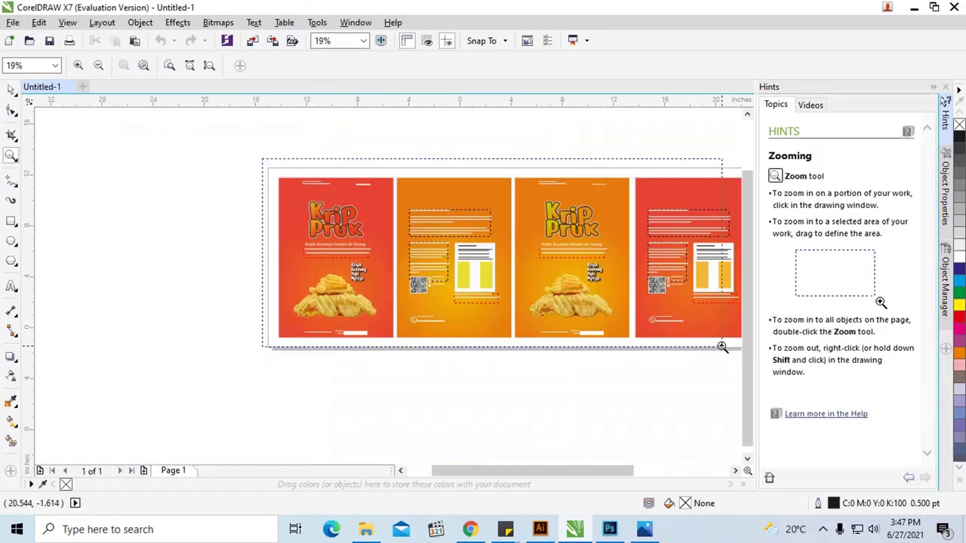
{"action": "left_click_drag", "start_coordinate": [325, 183], "coordinate": [725, 345]}
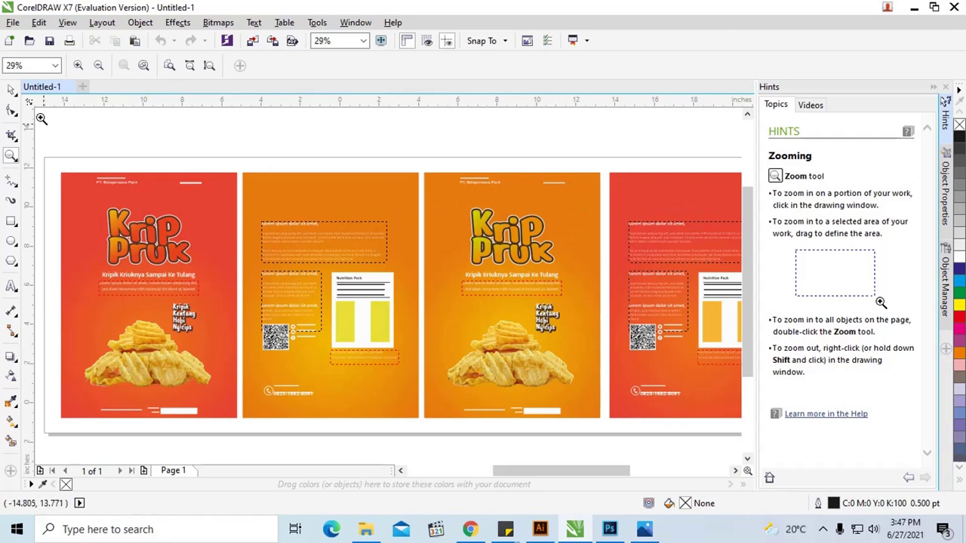
{"action": "left_click", "coordinate": [11, 89]}
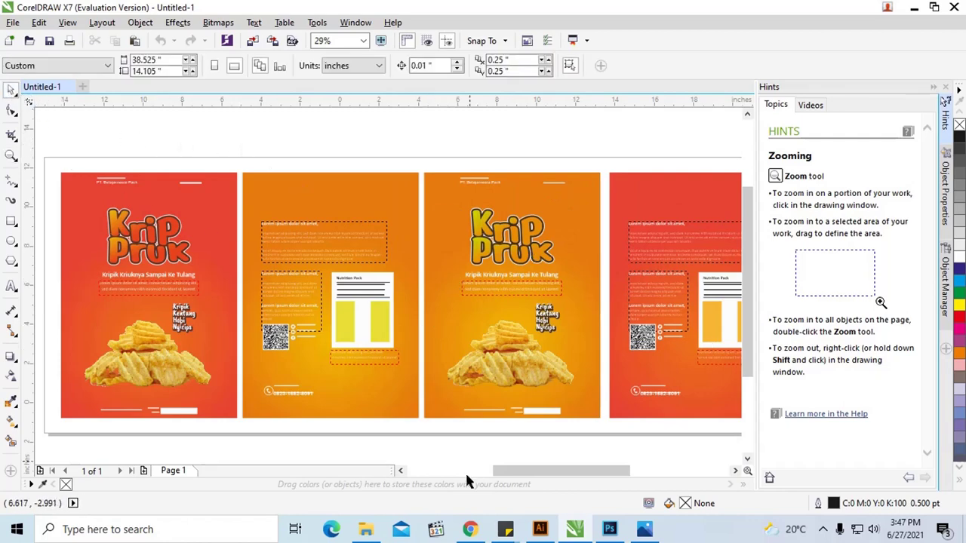
{"action": "left_click", "coordinate": [368, 530]}
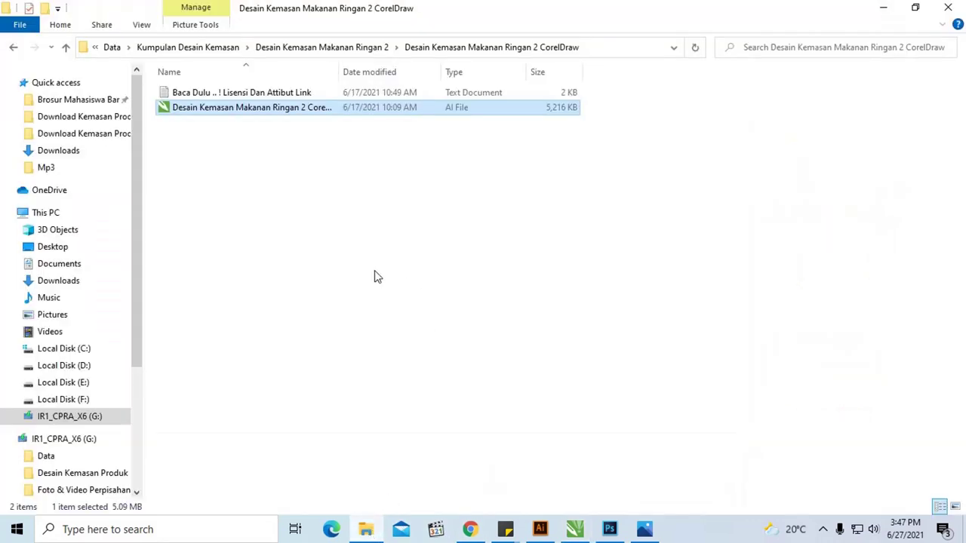
Check the Krip Pruk 2-02 front design in Photoshop, then return to File Explorer
{"action": "left_click", "coordinate": [255, 94]}
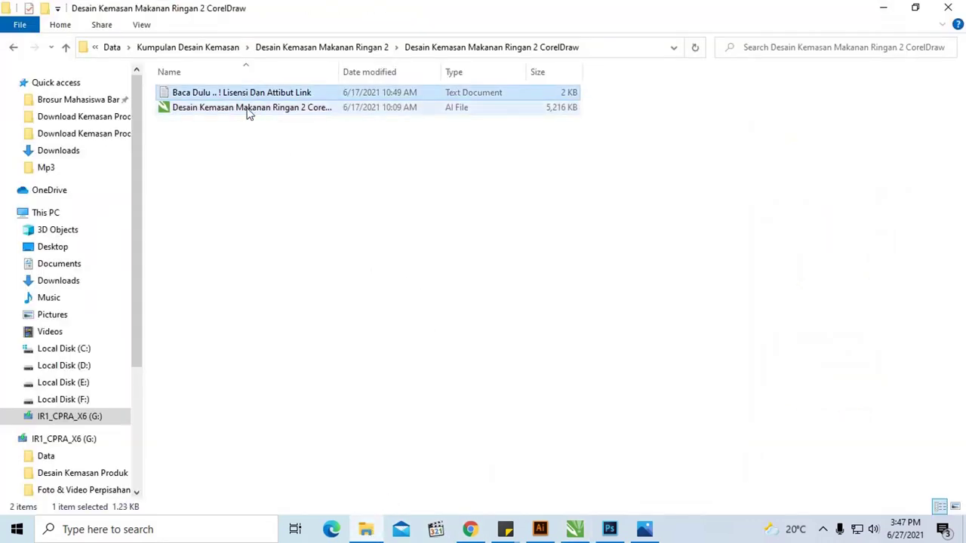
{"action": "left_click", "coordinate": [324, 180]}
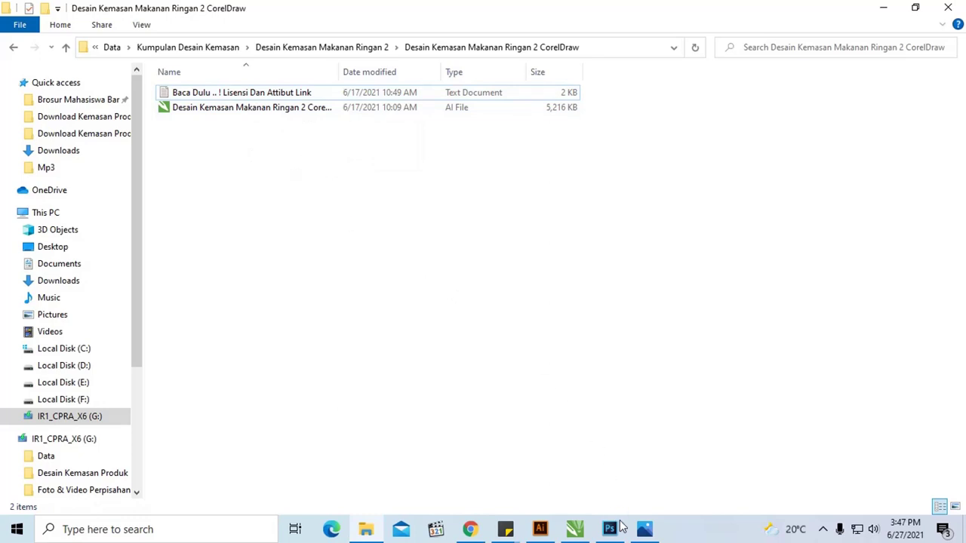
{"action": "mouse_move", "coordinate": [610, 529]}
{"action": "left_click", "coordinate": [608, 473]}
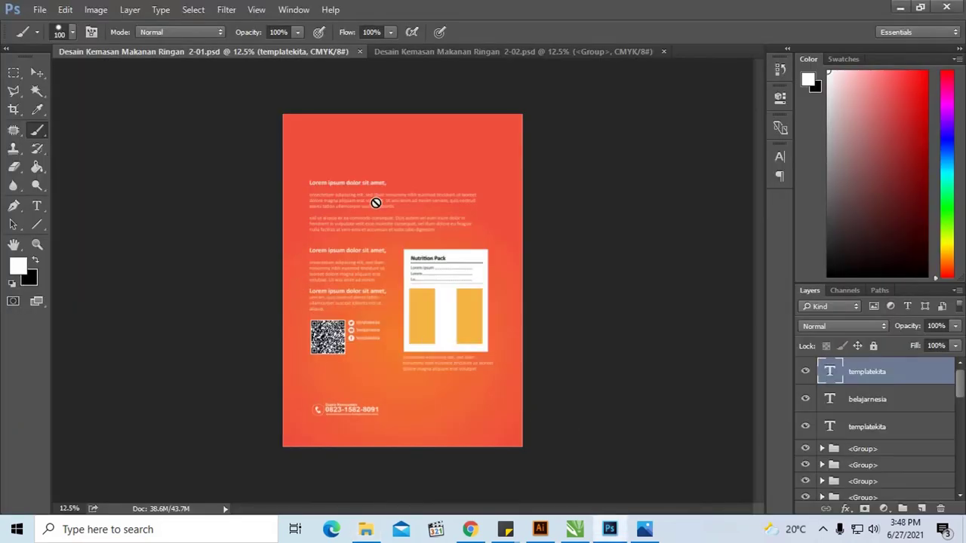
{"action": "left_click", "coordinate": [434, 52]}
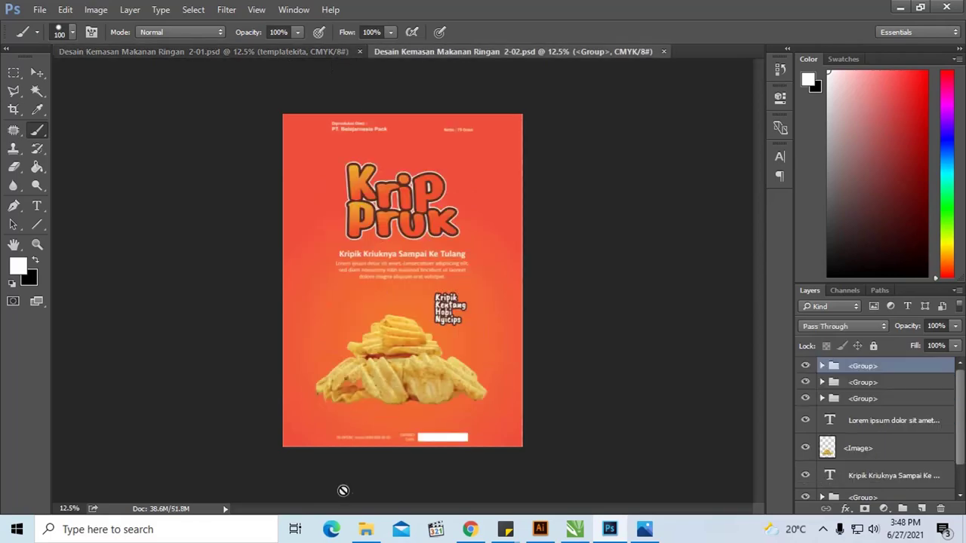
{"action": "left_click", "coordinate": [365, 529]}
Open the Photoshop folder and look through the 2-01 and 2-04 PSD files
{"action": "key", "text": "alt+Up"}
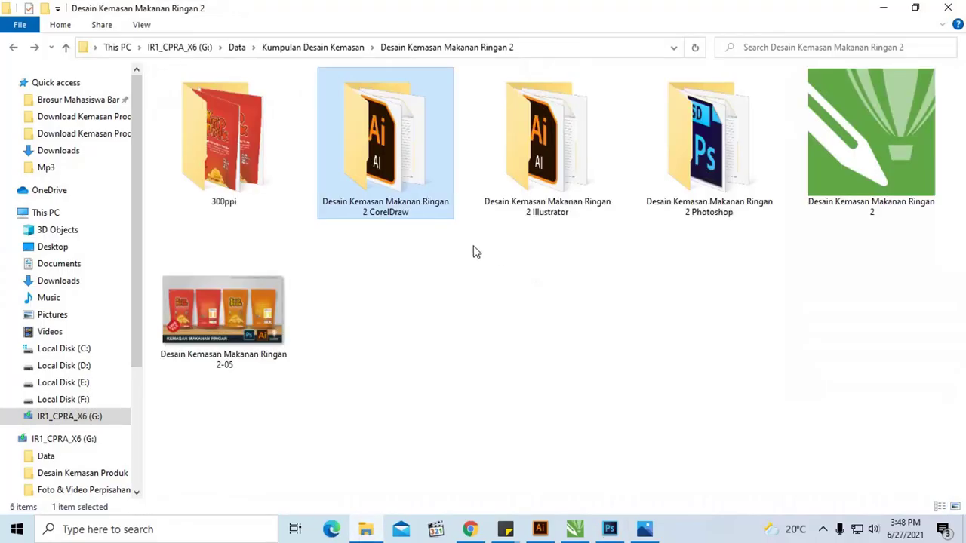
{"action": "double_click", "coordinate": [679, 139]}
{"action": "left_click", "coordinate": [302, 107]}
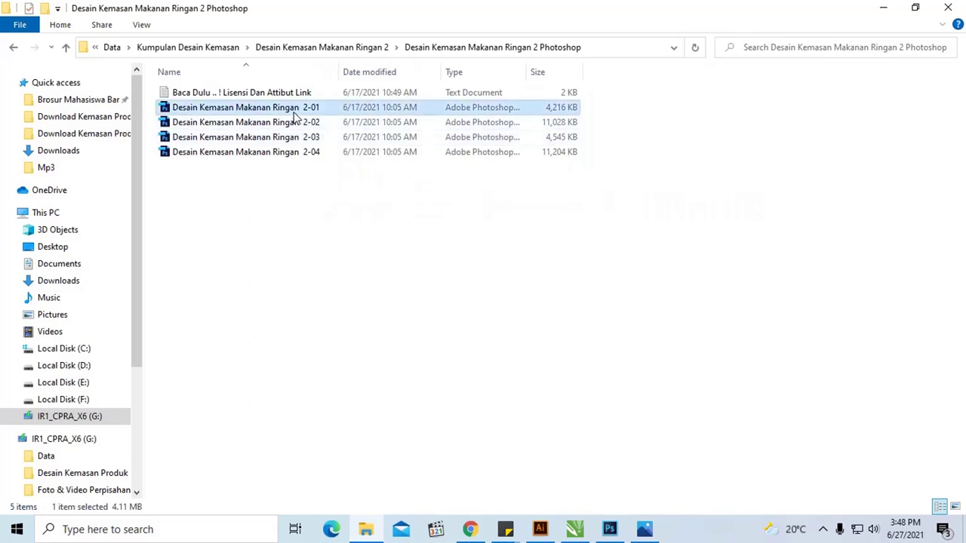
{"action": "left_click", "coordinate": [302, 138]}
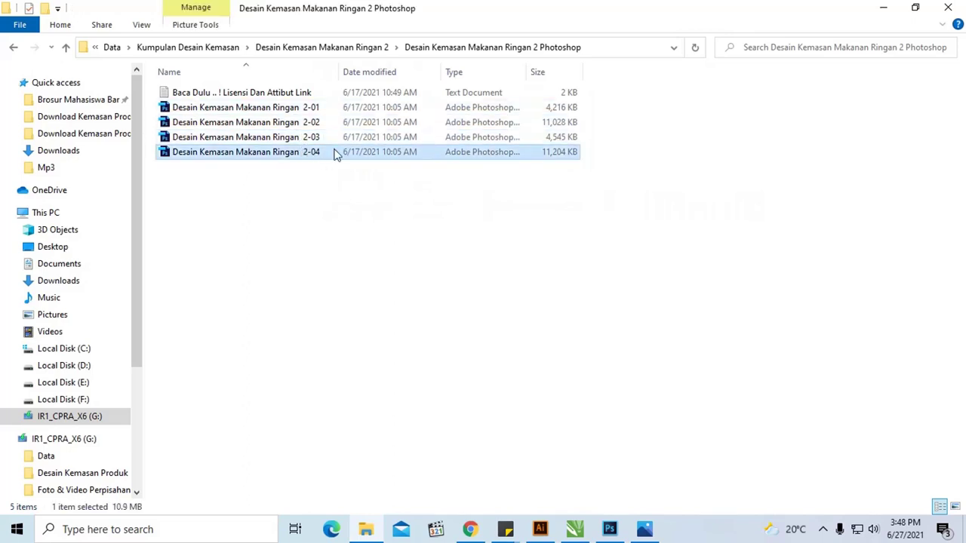
Open the Illustrator folder and select its AI design file
{"action": "left_click", "coordinate": [375, 50]}
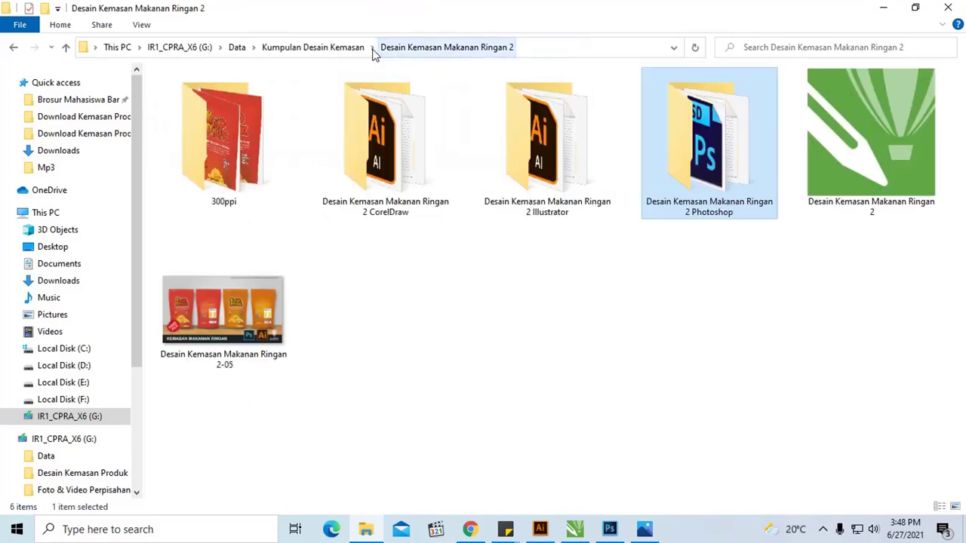
{"action": "double_click", "coordinate": [548, 135]}
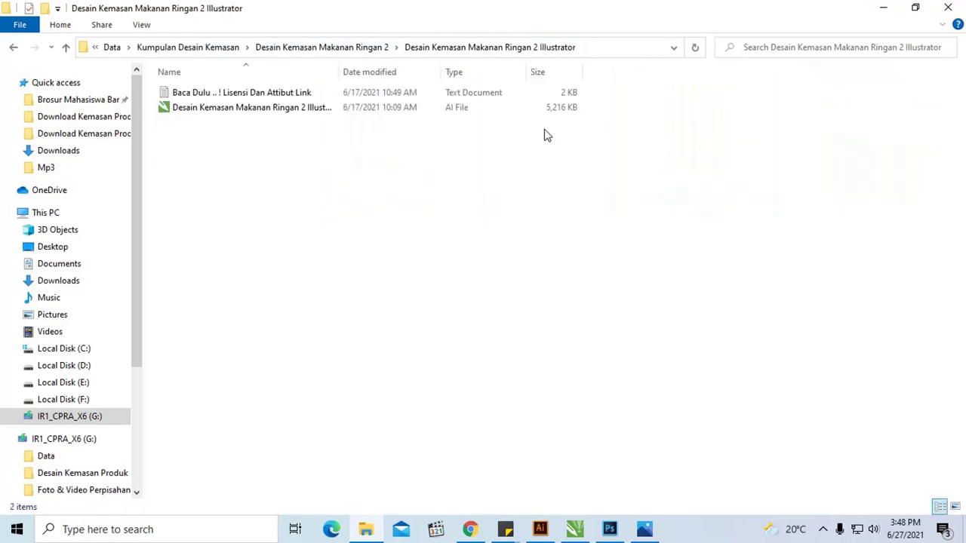
{"action": "left_click", "coordinate": [278, 110]}
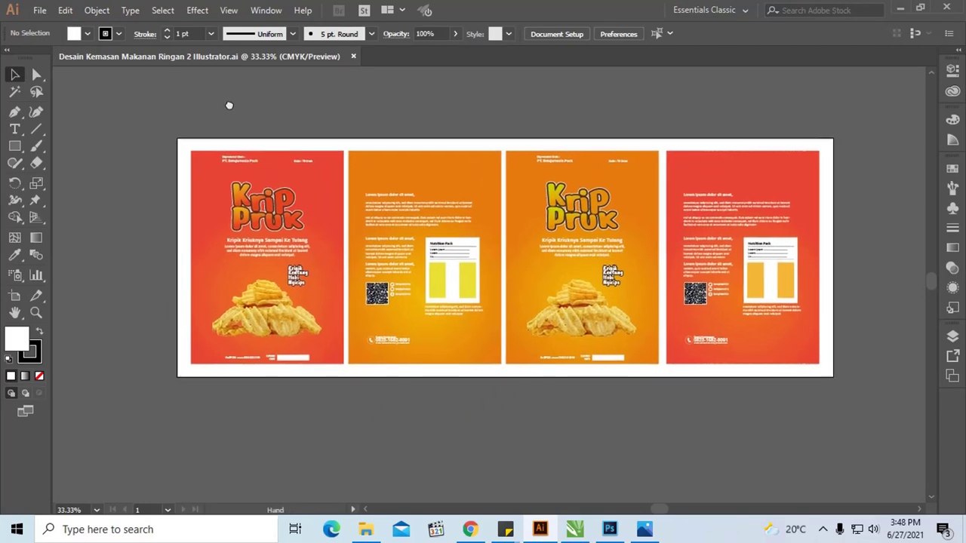
Pan across the four Krip Pruk artboards in Illustrator, then return to File Explorer
{"action": "left_click_drag", "start_coordinate": [194, 168], "coordinate": [243, 108]}
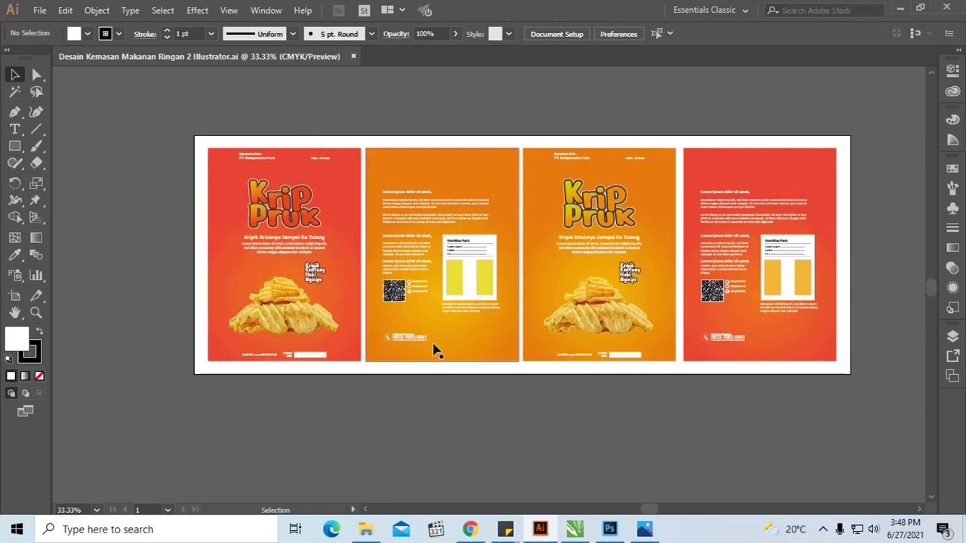
{"action": "left_click", "coordinate": [374, 533]}
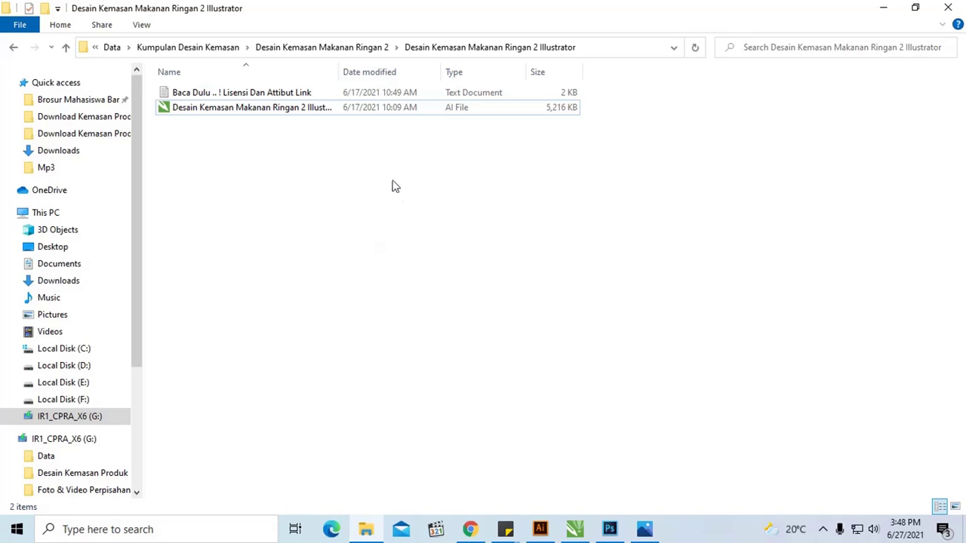
Go up to Desain Kemasan Makanan Ringan 2 and compare its CorelDraw, Illustrator and Photoshop folders
{"action": "left_click", "coordinate": [350, 48]}
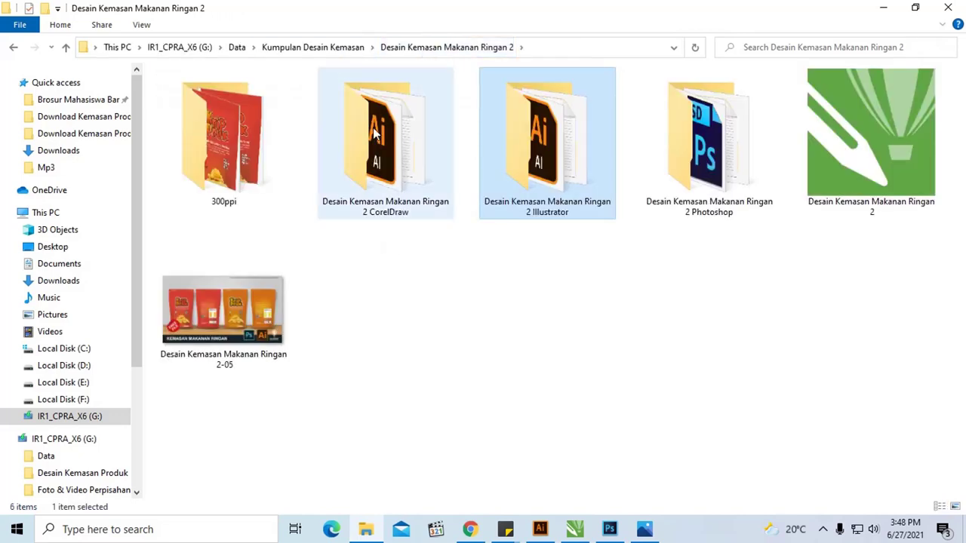
{"action": "left_click", "coordinate": [417, 172]}
{"action": "left_click", "coordinate": [538, 149]}
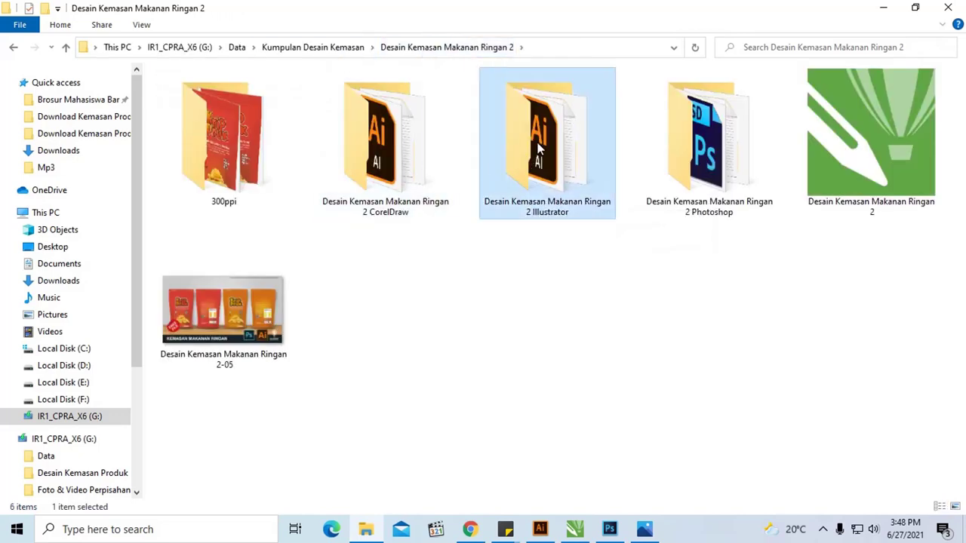
{"action": "left_click", "coordinate": [689, 147]}
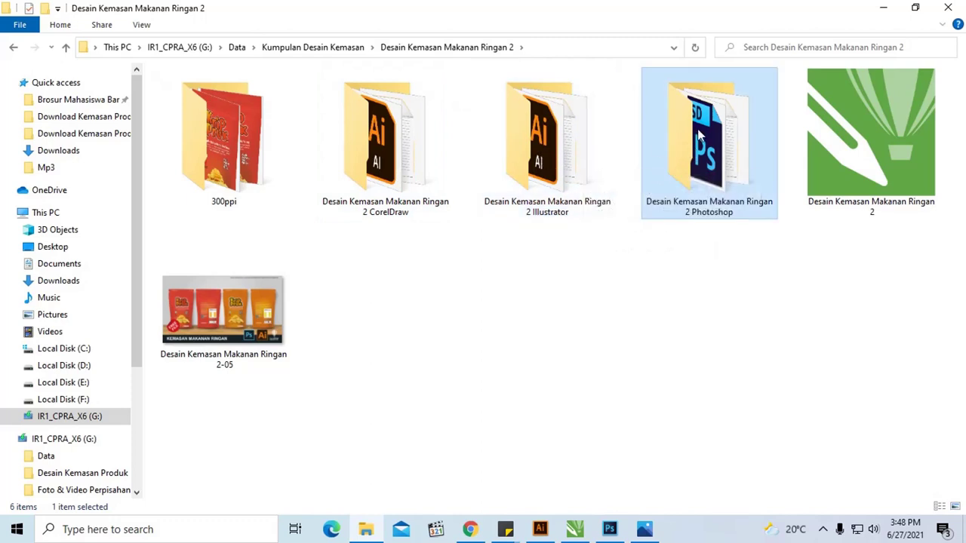
{"action": "mouse_move", "coordinate": [708, 139]}
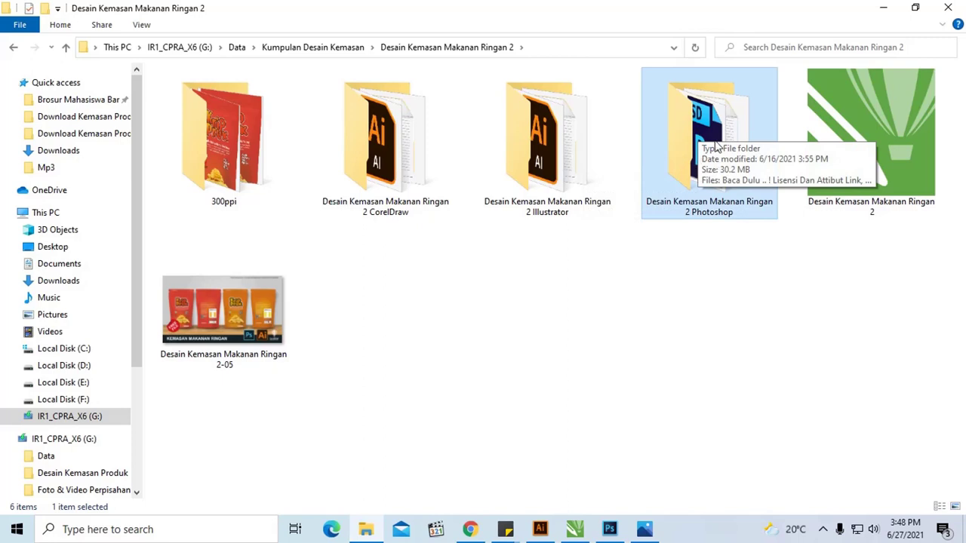
{"action": "left_click", "coordinate": [570, 157]}
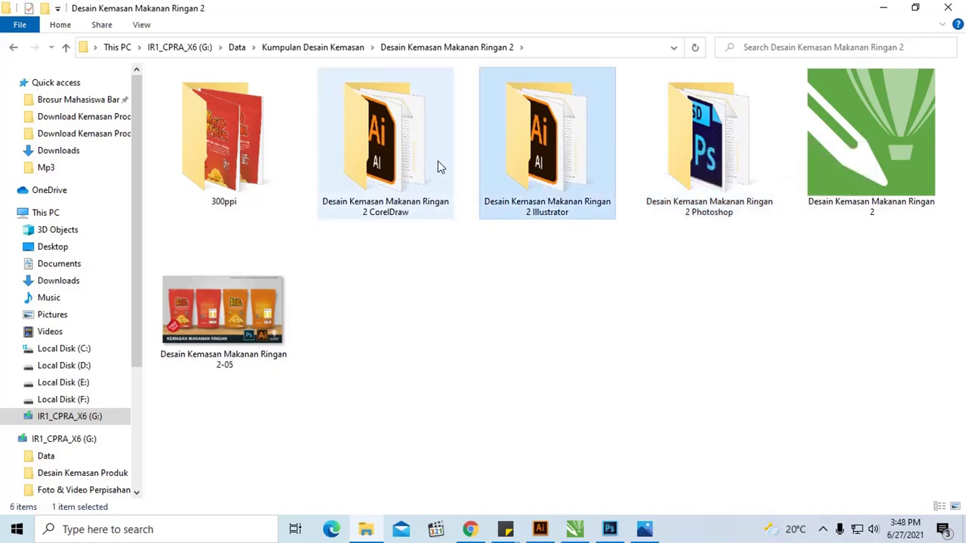
{"action": "left_click", "coordinate": [400, 151]}
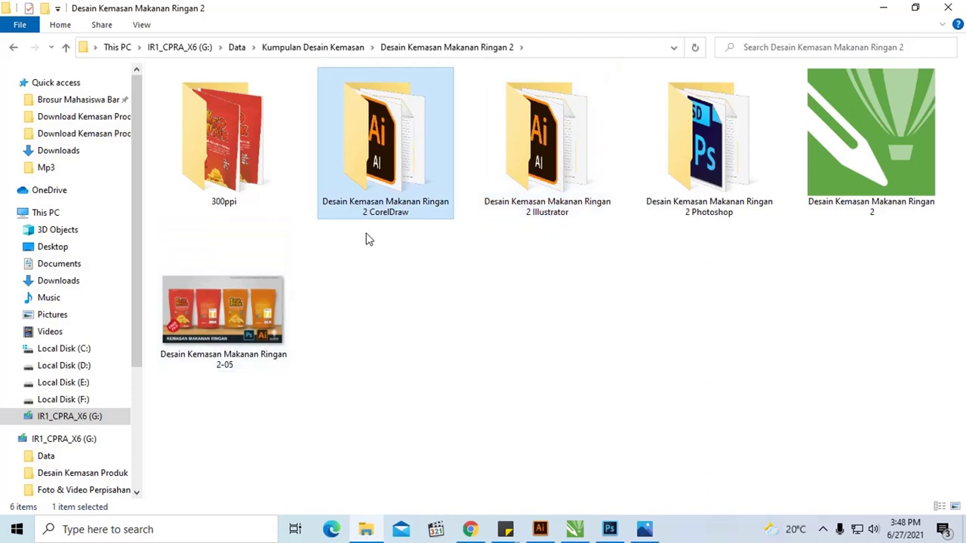
Recheck the Illustrator packaging layout, then go back to the folder in File Explorer
{"action": "left_click", "coordinate": [540, 528]}
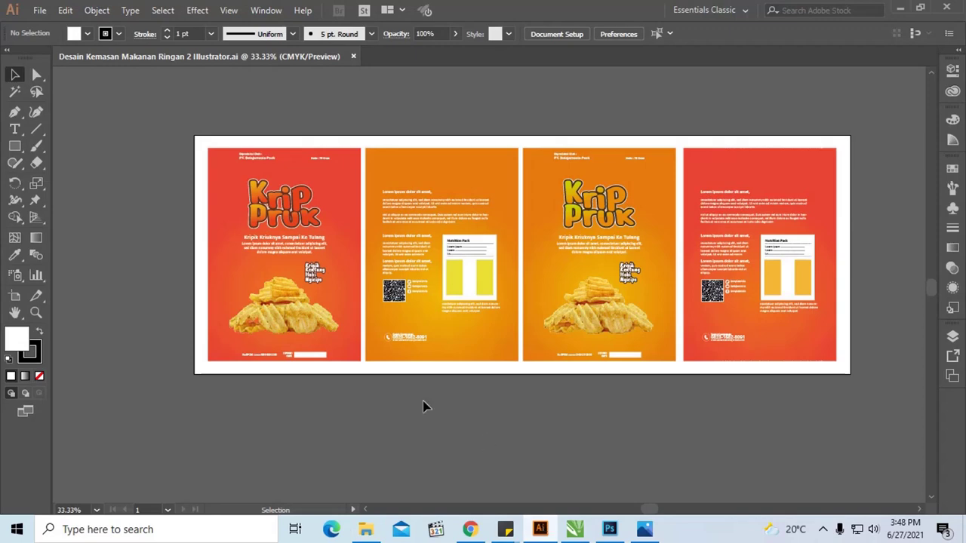
{"action": "left_click_drag", "start_coordinate": [379, 415], "coordinate": [593, 400]}
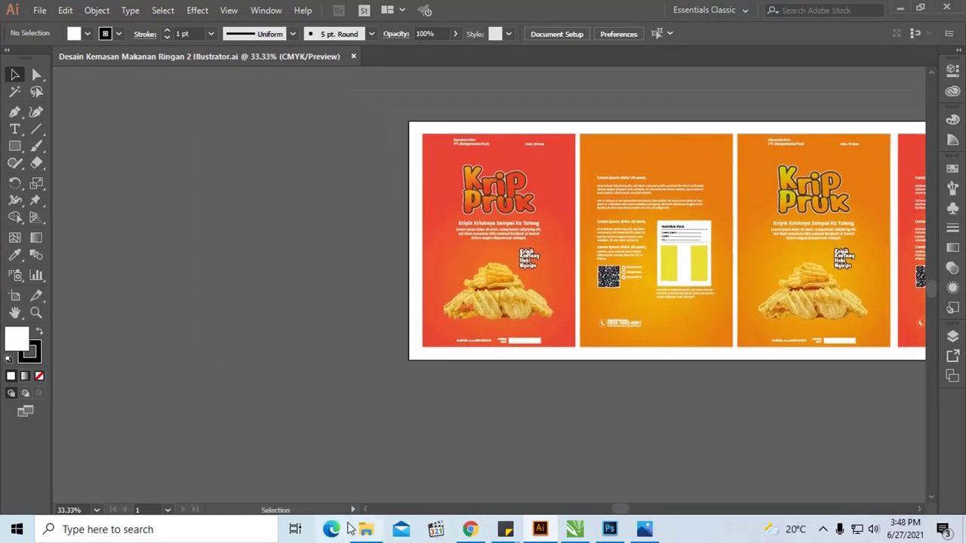
{"action": "left_click", "coordinate": [365, 529]}
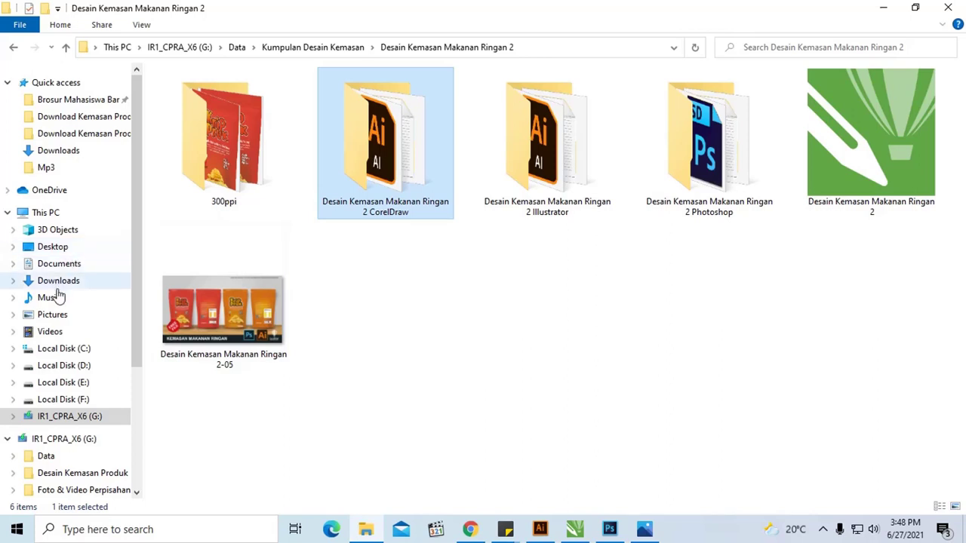
Drag the 100% Indonesia, Bangga Buatan Indonesia, halal, QR code and Kemasan 2~1 images from Pictures into Illustrator
{"action": "left_click", "coordinate": [57, 314]}
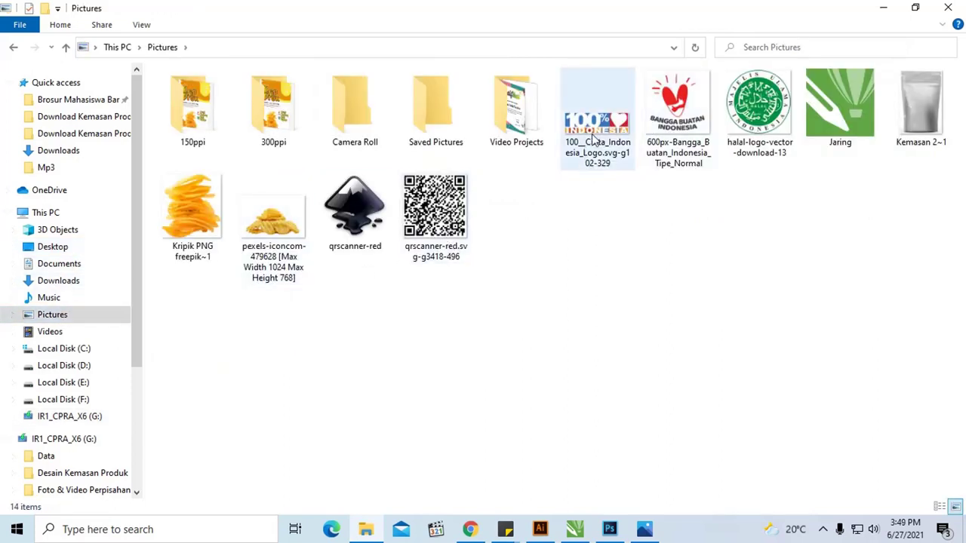
{"action": "left_click", "coordinate": [613, 154]}
{"action": "left_click", "coordinate": [663, 140], "text": "ctrl"}
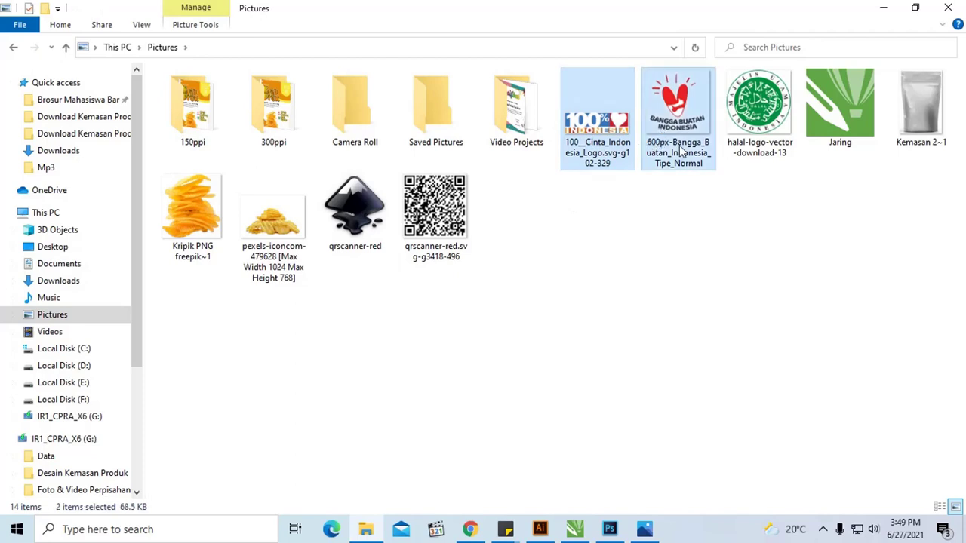
{"action": "left_click", "coordinate": [760, 127], "text": "ctrl"}
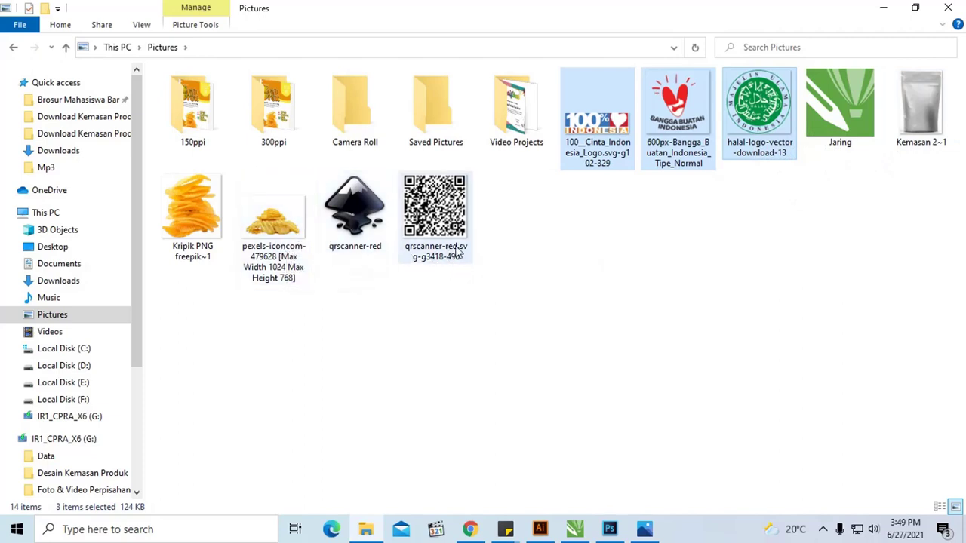
{"action": "left_click", "coordinate": [420, 204], "text": "ctrl"}
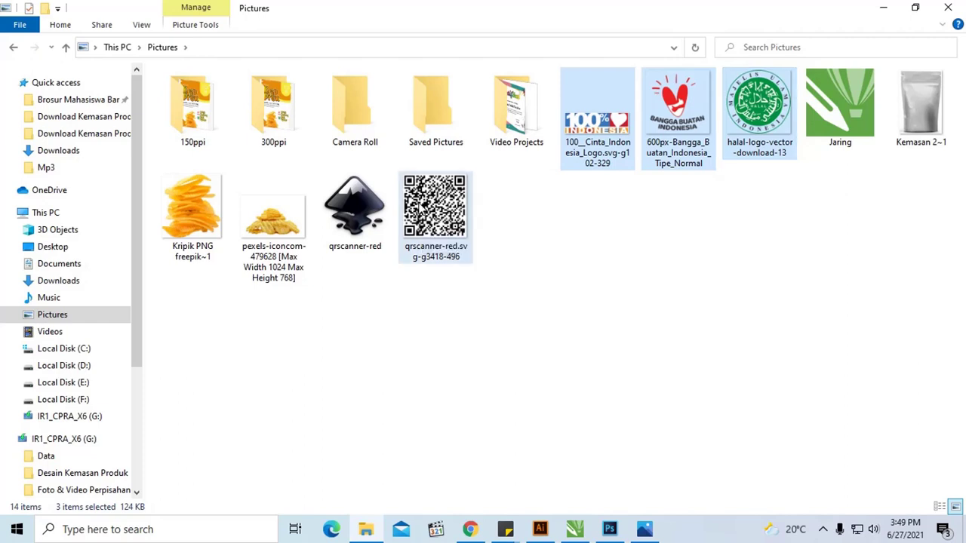
{"action": "left_click", "coordinate": [921, 147], "text": "ctrl"}
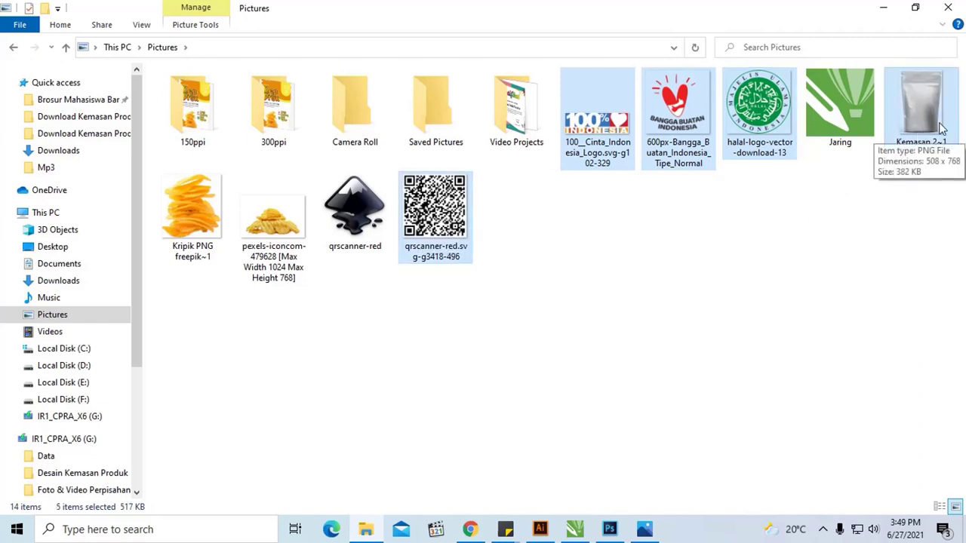
{"action": "mouse_move", "coordinate": [942, 129]}
{"action": "left_mouse_down"}
{"action": "mouse_move", "coordinate": [709, 341]}
{"action": "mouse_move", "coordinate": [603, 454]}
{"action": "mouse_move", "coordinate": [610, 477]}
{"action": "left_mouse_up"}
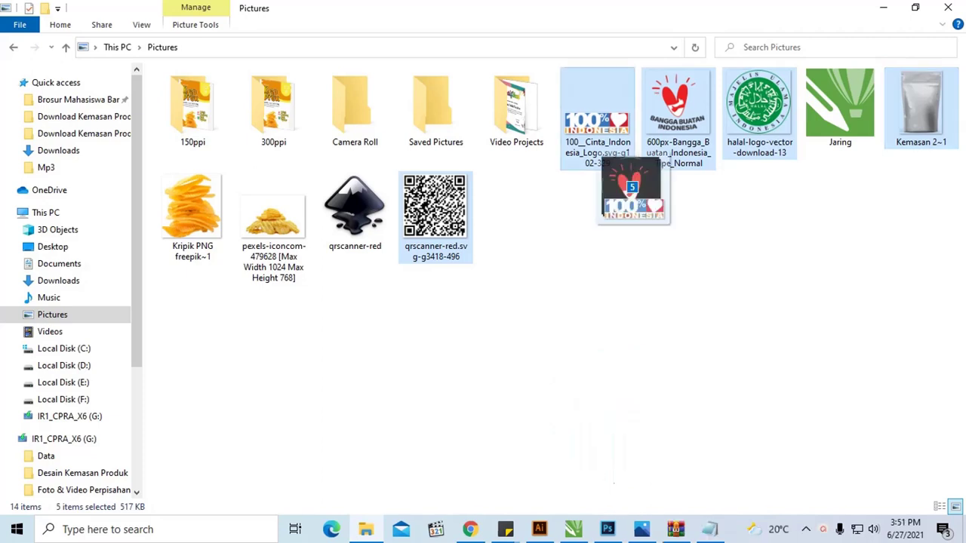
{"action": "mouse_move", "coordinate": [627, 215]}
{"action": "left_mouse_down"}
{"action": "mouse_move", "coordinate": [604, 323]}
{"action": "mouse_move", "coordinate": [560, 435]}
{"action": "mouse_move", "coordinate": [550, 524]}
{"action": "mouse_move", "coordinate": [539, 525]}
{"action": "mouse_move", "coordinate": [435, 400]}
{"action": "mouse_move", "coordinate": [282, 304]}
{"action": "left_mouse_up"}
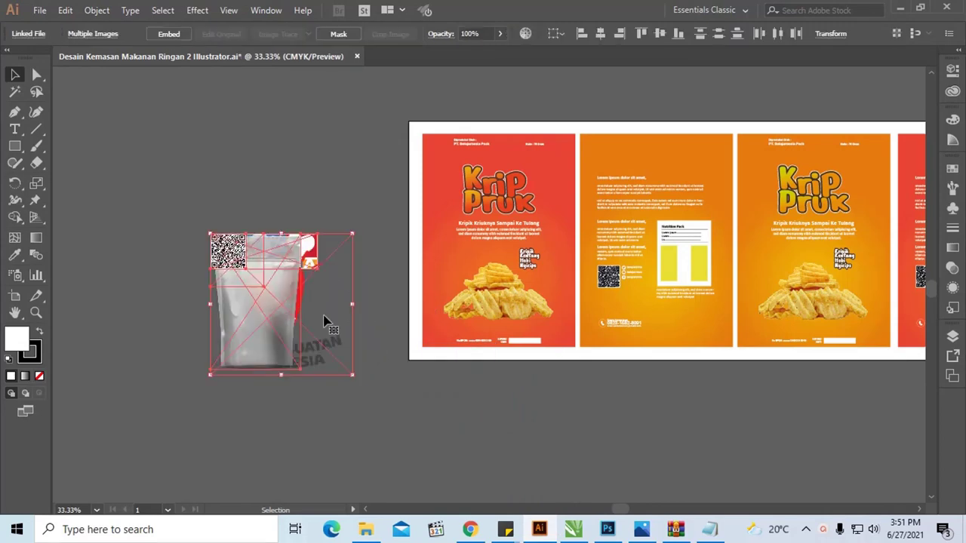
Separate the imported images, moving the pouch mockup and QR code out of the pile
{"action": "left_click_drag", "start_coordinate": [417, 256], "coordinate": [551, 281]}
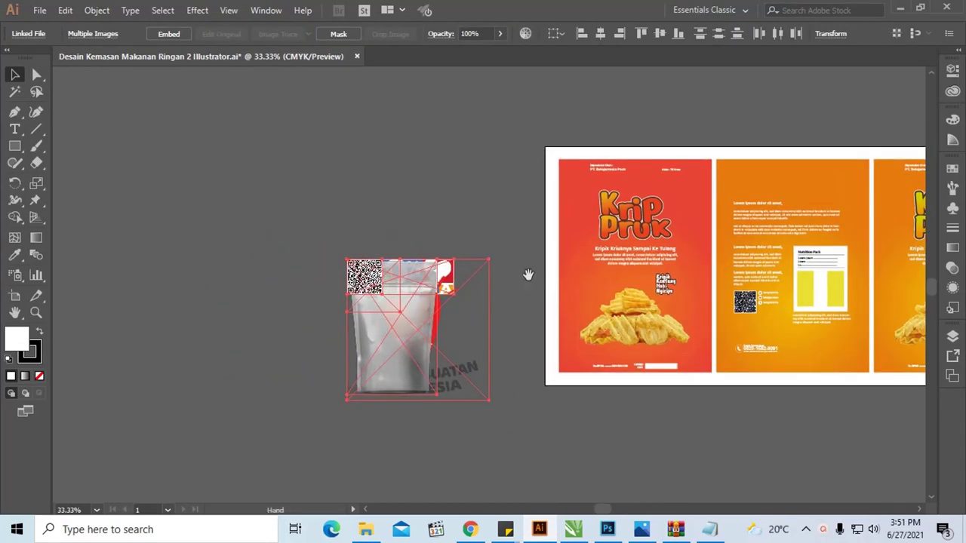
{"action": "left_click_drag", "start_coordinate": [506, 258], "coordinate": [558, 278]}
{"action": "left_click", "coordinate": [461, 339]}
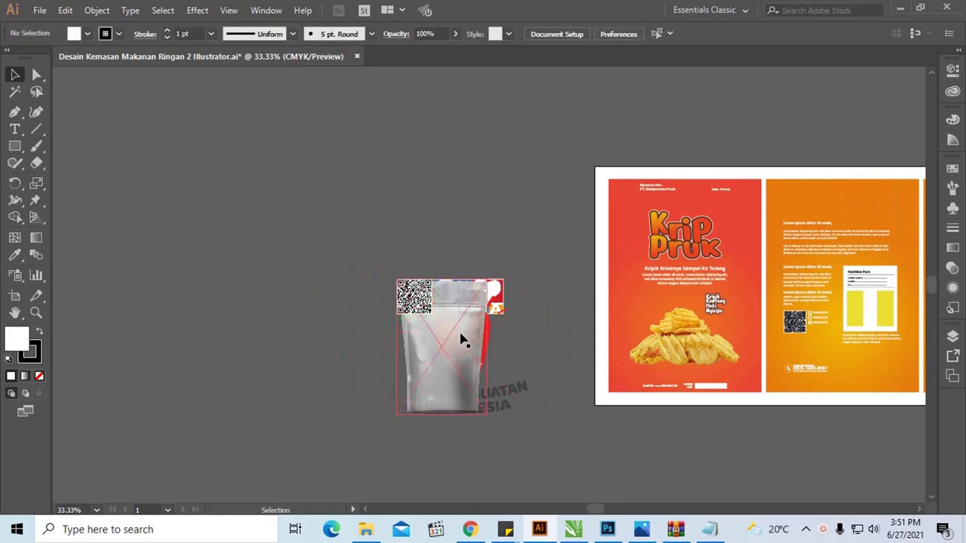
{"action": "left_click_drag", "start_coordinate": [461, 339], "coordinate": [272, 189]}
{"action": "left_click_drag", "start_coordinate": [416, 314], "coordinate": [423, 207]}
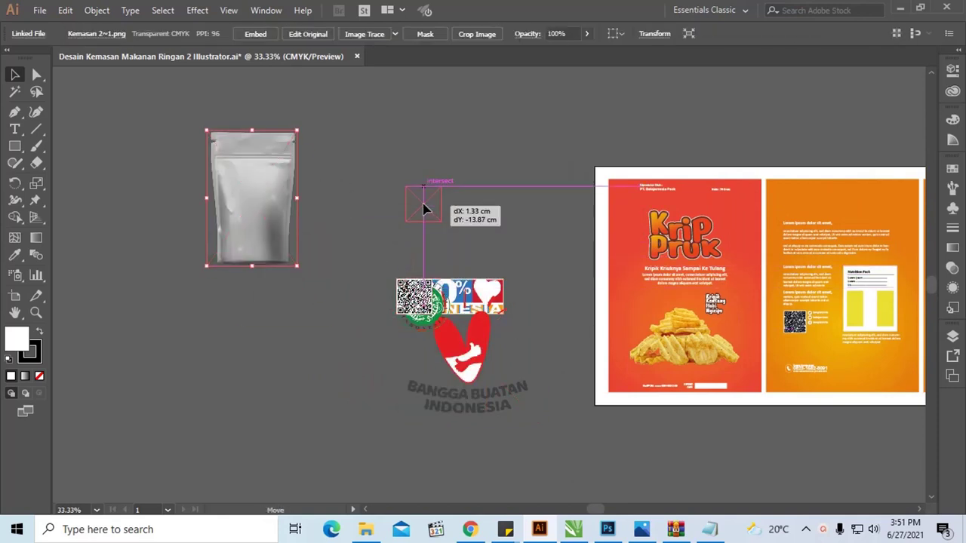
{"action": "scroll", "coordinate": [427, 205], "scroll_direction": "right", "scroll_amount": 1}
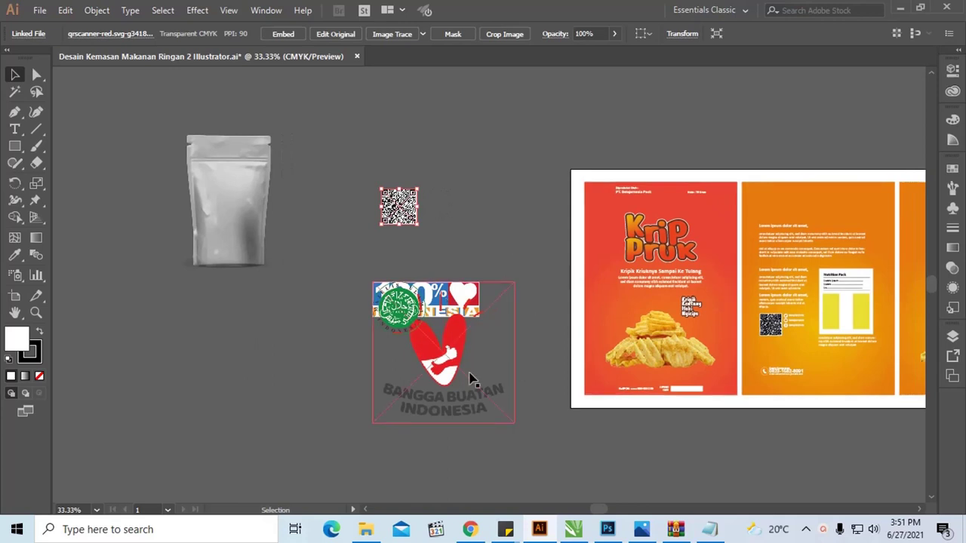
Move the Bangga Buatan Indonesia logo up and shrink it
{"action": "mouse_move", "coordinate": [431, 342]}
{"action": "left_mouse_down"}
{"action": "mouse_move", "coordinate": [468, 333]}
{"action": "mouse_move", "coordinate": [459, 334]}
{"action": "left_mouse_up"}
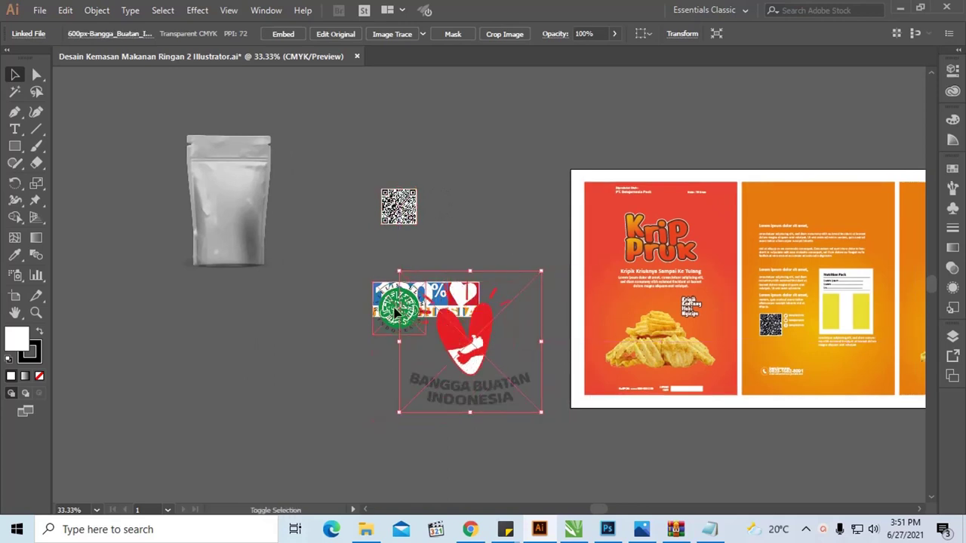
{"action": "left_click", "coordinate": [423, 298], "text": "shift"}
{"action": "mouse_move", "coordinate": [541, 270]}
{"action": "left_mouse_down"}
{"action": "mouse_move", "coordinate": [379, 401]}
{"action": "mouse_move", "coordinate": [619, 309]}
{"action": "mouse_move", "coordinate": [615, 289]}
{"action": "left_mouse_up"}
{"action": "left_click", "coordinate": [446, 367]}
Zoom into the front panel and scale the Bangga Buatan heart logo down into place
{"action": "key", "text": "z"}
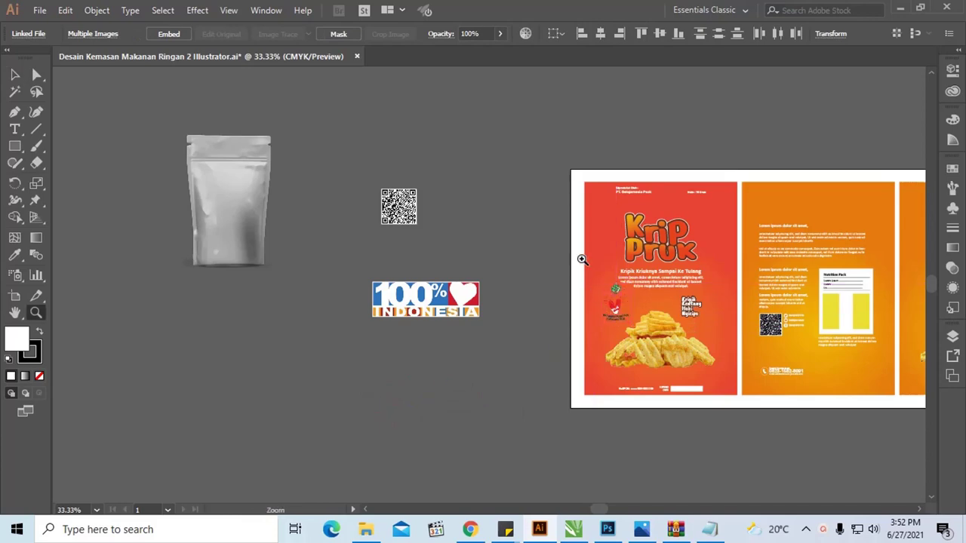
{"action": "left_click_drag", "start_coordinate": [582, 259], "coordinate": [722, 364]}
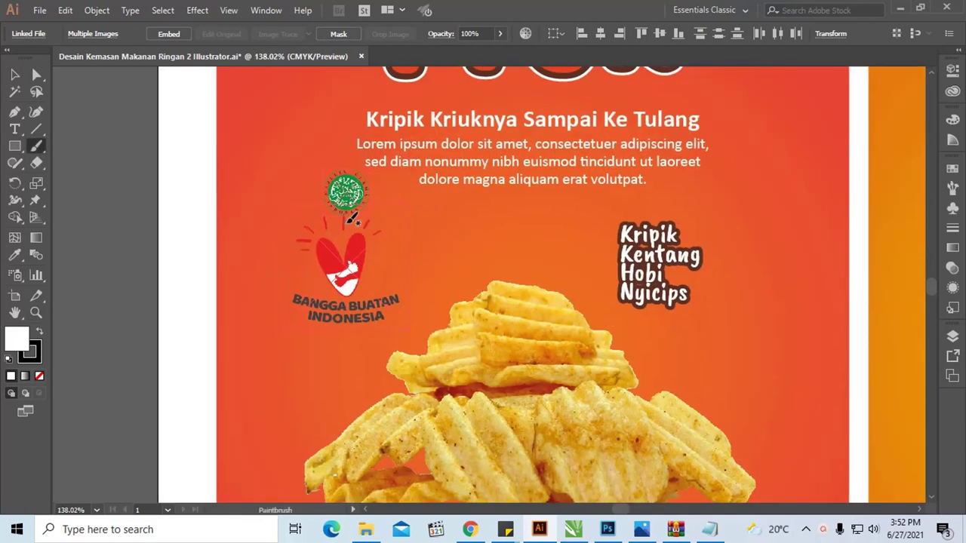
{"action": "left_click", "coordinate": [14, 74]}
{"action": "left_click", "coordinate": [231, 250]}
{"action": "left_click", "coordinate": [363, 265]}
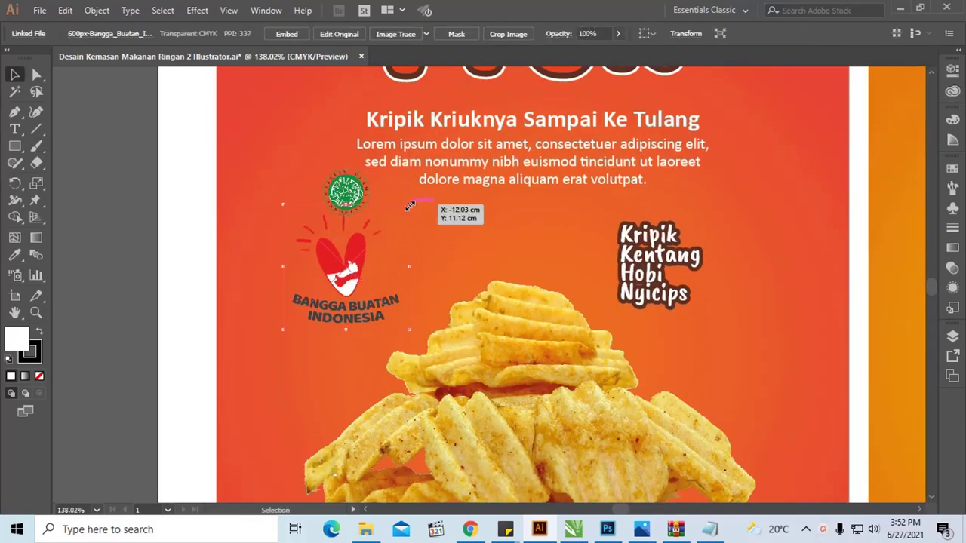
{"action": "left_click_drag", "start_coordinate": [385, 227], "coordinate": [362, 246]}
{"action": "left_click_drag", "start_coordinate": [320, 280], "coordinate": [383, 273]}
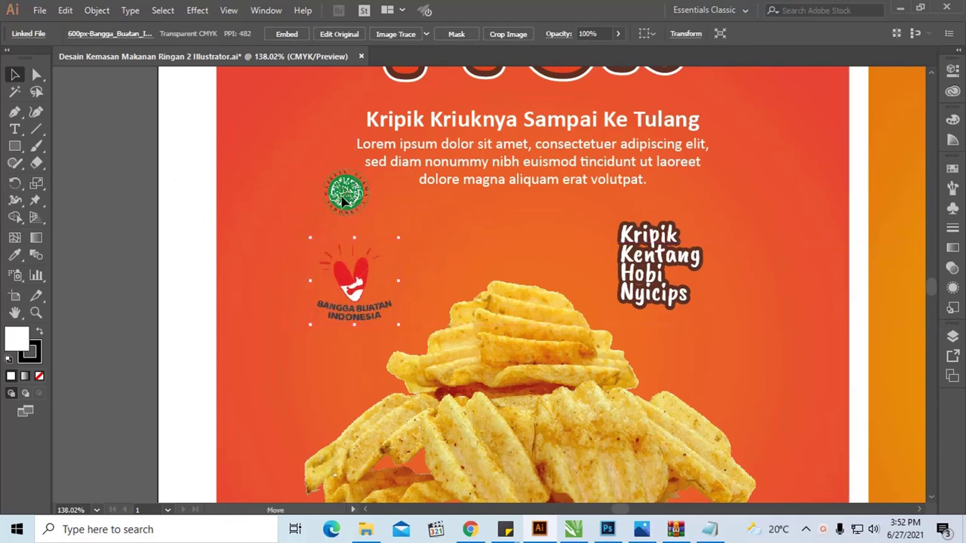
Stack the halal logo above the heart logo and centre-align the two
{"action": "left_click_drag", "start_coordinate": [346, 198], "coordinate": [355, 230]}
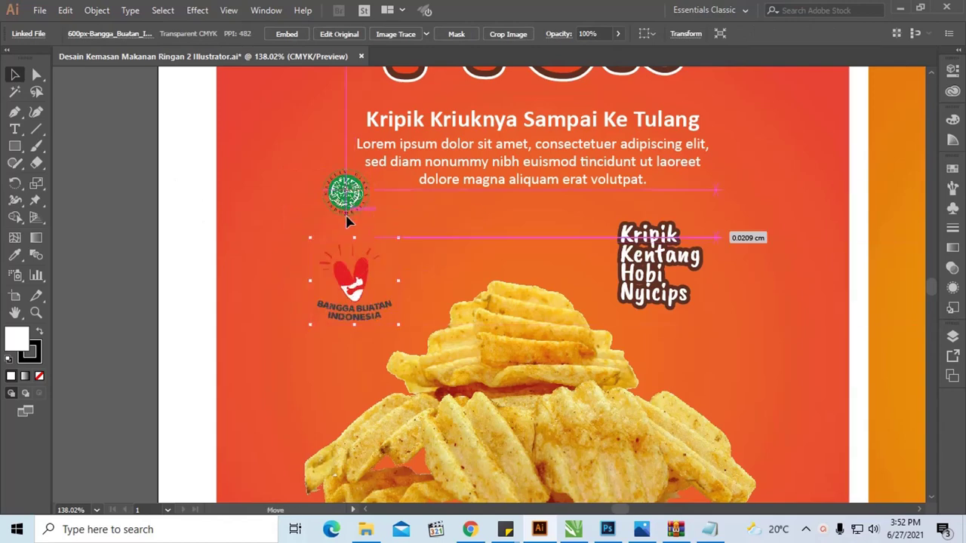
{"action": "left_click", "coordinate": [354, 279], "text": "shift"}
{"action": "left_click_drag", "start_coordinate": [356, 281], "coordinate": [349, 294]}
{"action": "left_click", "coordinate": [215, 240]}
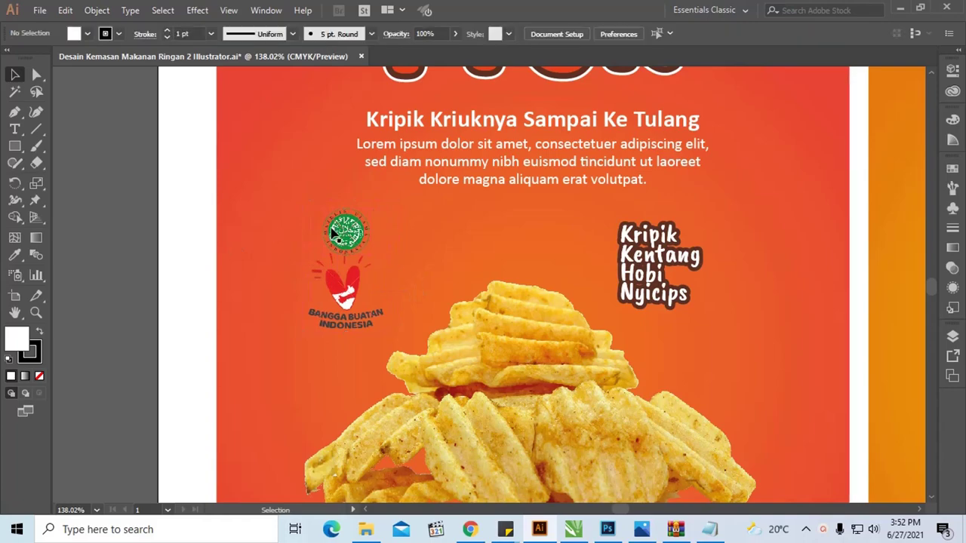
{"action": "scroll", "coordinate": [340, 234], "scroll_direction": "right", "scroll_amount": 3}
{"action": "scroll", "coordinate": [340, 234], "scroll_direction": "down", "scroll_amount": 6}
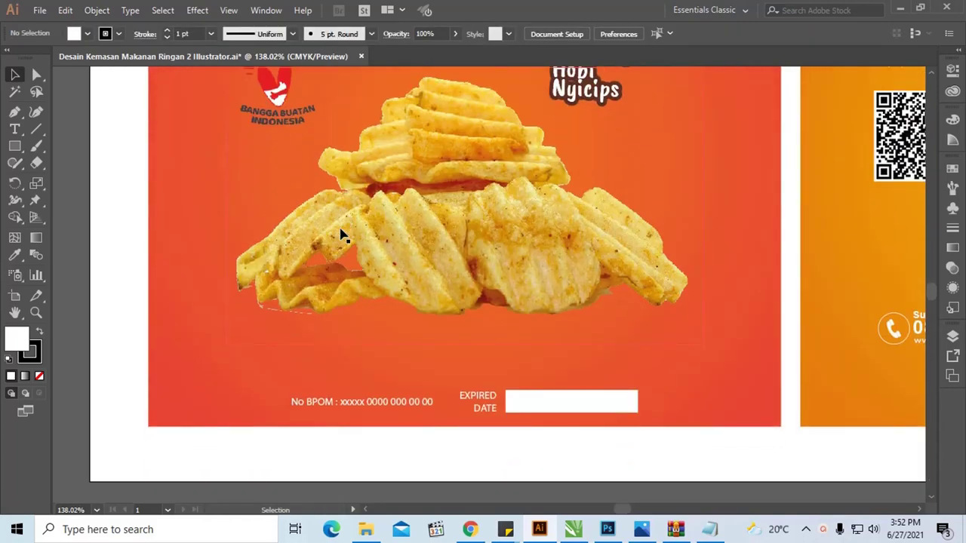
{"action": "scroll", "coordinate": [340, 234], "scroll_direction": "up", "scroll_amount": 3}
{"action": "scroll", "coordinate": [340, 234], "scroll_direction": "up", "scroll_amount": 1}
{"action": "scroll", "coordinate": [340, 235], "scroll_direction": "down", "scroll_amount": 2}
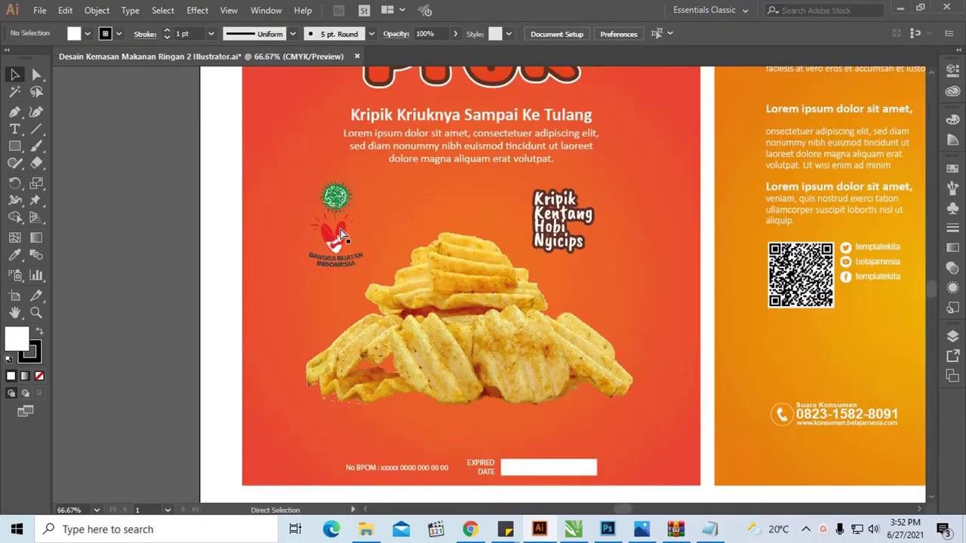
{"action": "scroll", "coordinate": [340, 235], "scroll_direction": "down", "scroll_amount": 1}
{"action": "scroll", "coordinate": [341, 234], "scroll_direction": "down", "scroll_amount": 1}
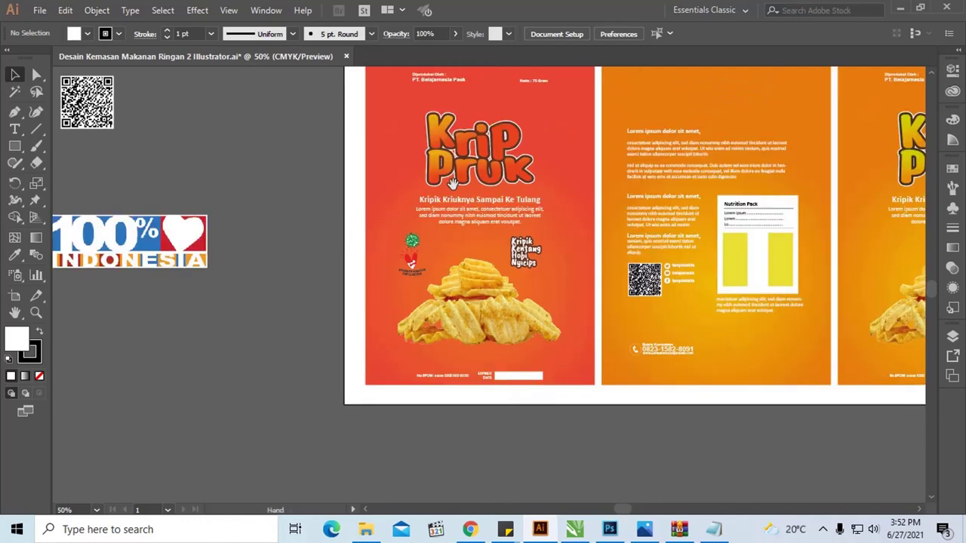
Move the 100% Indonesia logo onto the back panel, shrink it, and nudge it beside the contact number
{"action": "left_click_drag", "start_coordinate": [453, 183], "coordinate": [457, 146]}
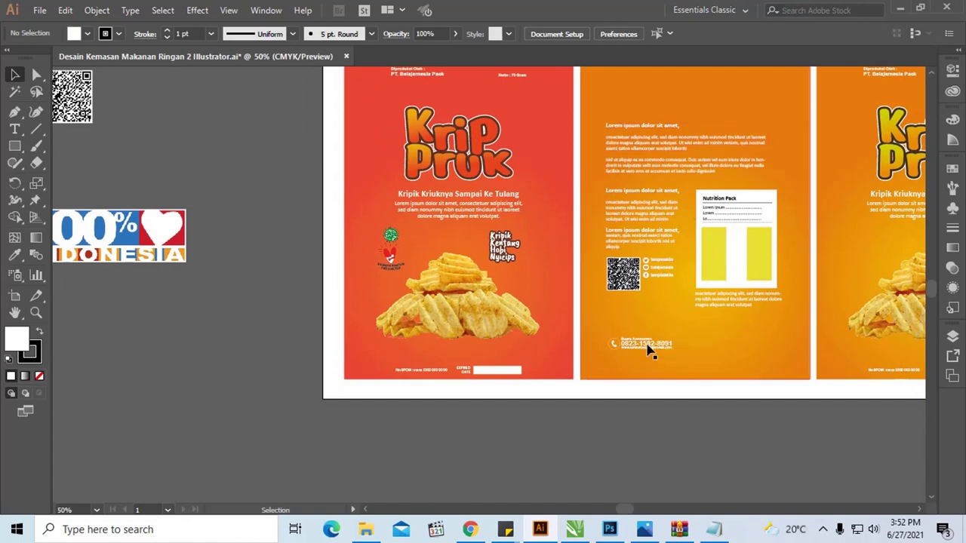
{"action": "mouse_move", "coordinate": [165, 245]}
{"action": "left_mouse_down"}
{"action": "mouse_move", "coordinate": [800, 371]}
{"action": "mouse_move", "coordinate": [806, 352]}
{"action": "left_mouse_up"}
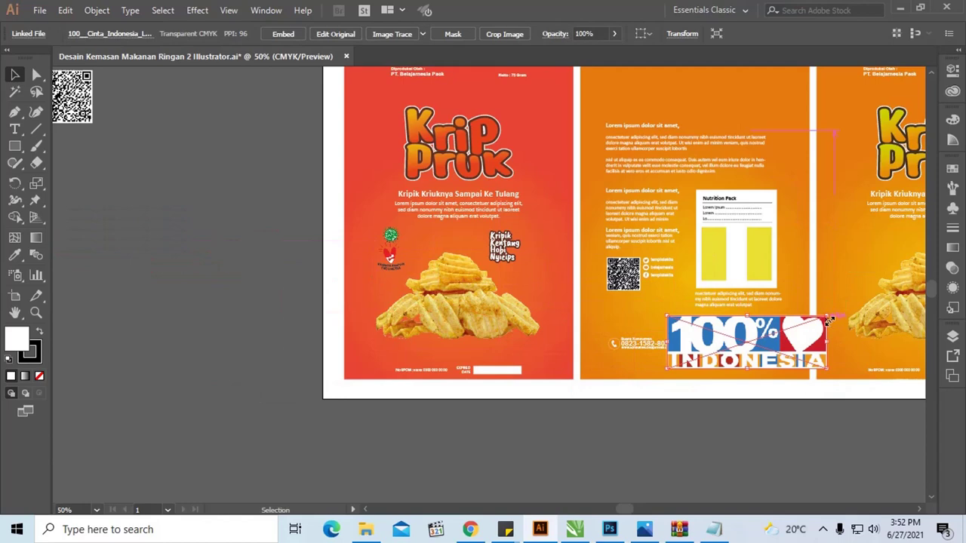
{"action": "left_click_drag", "start_coordinate": [829, 320], "coordinate": [760, 346]}
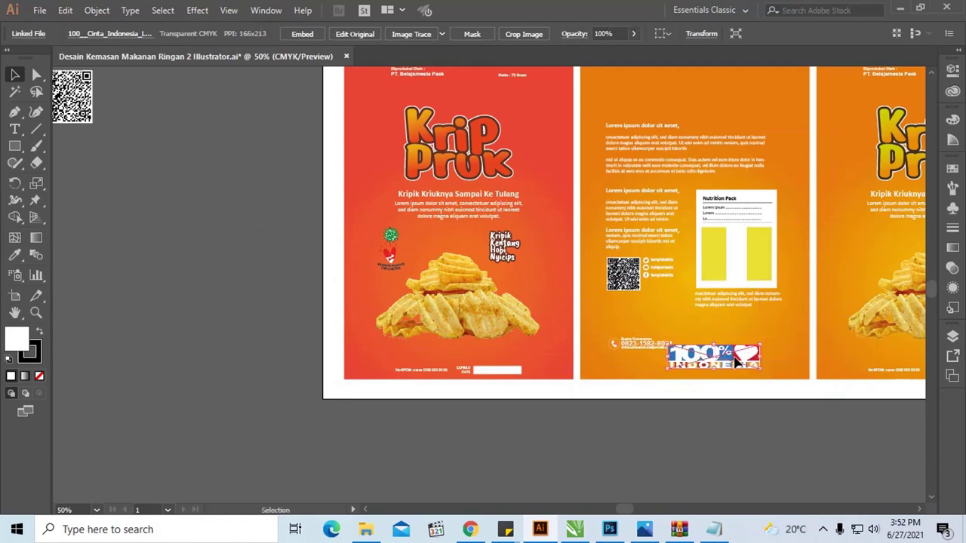
{"action": "key", "text": "ctrl"}
{"action": "key", "text": "ctrl+z"}
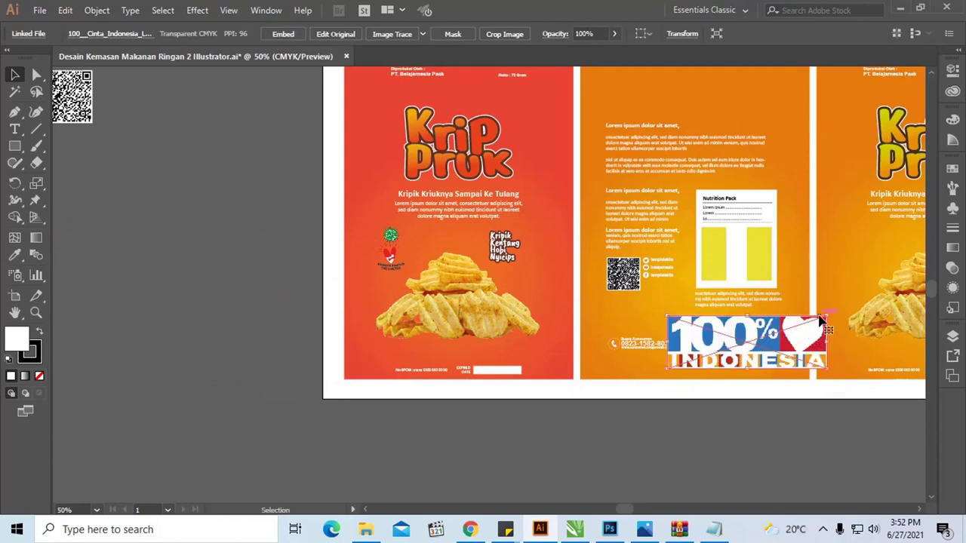
{"action": "left_click_drag", "start_coordinate": [821, 319], "coordinate": [754, 357]}
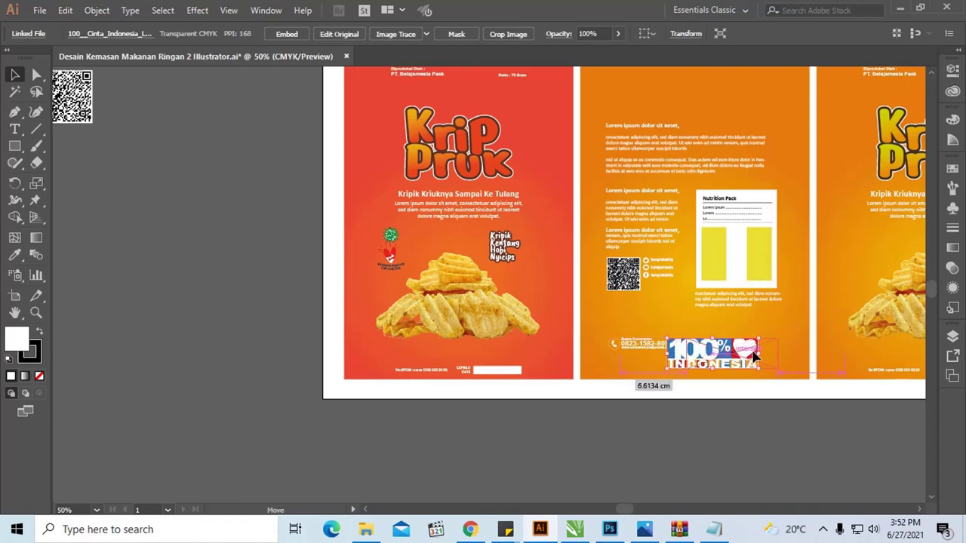
{"action": "left_click_drag", "start_coordinate": [754, 354], "coordinate": [787, 352]}
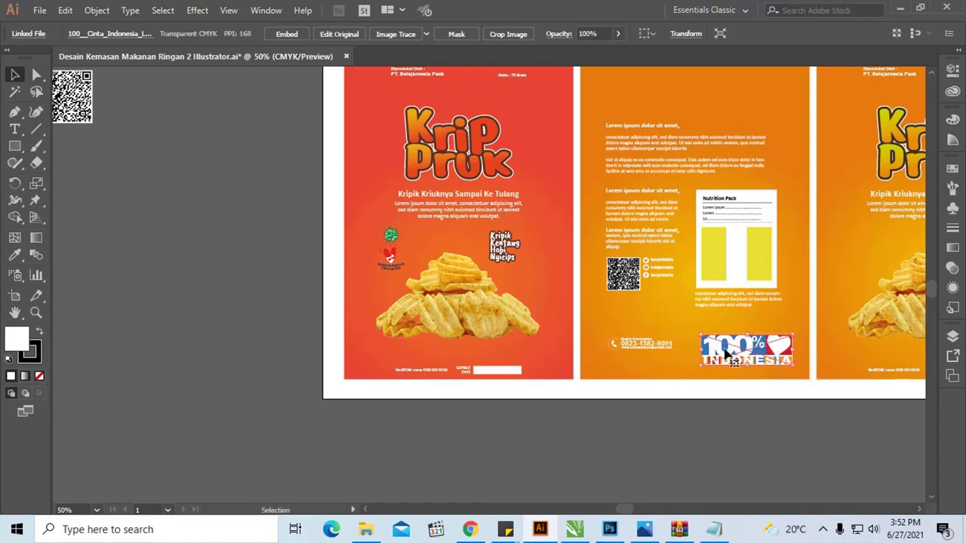
{"action": "mouse_move", "coordinate": [709, 343]}
{"action": "left_mouse_down"}
{"action": "mouse_move", "coordinate": [730, 349]}
{"action": "mouse_move", "coordinate": [714, 349]}
{"action": "left_mouse_up"}
{"action": "left_click", "coordinate": [765, 416]}
{"action": "scroll", "coordinate": [768, 397], "scroll_direction": "up", "scroll_amount": 1}
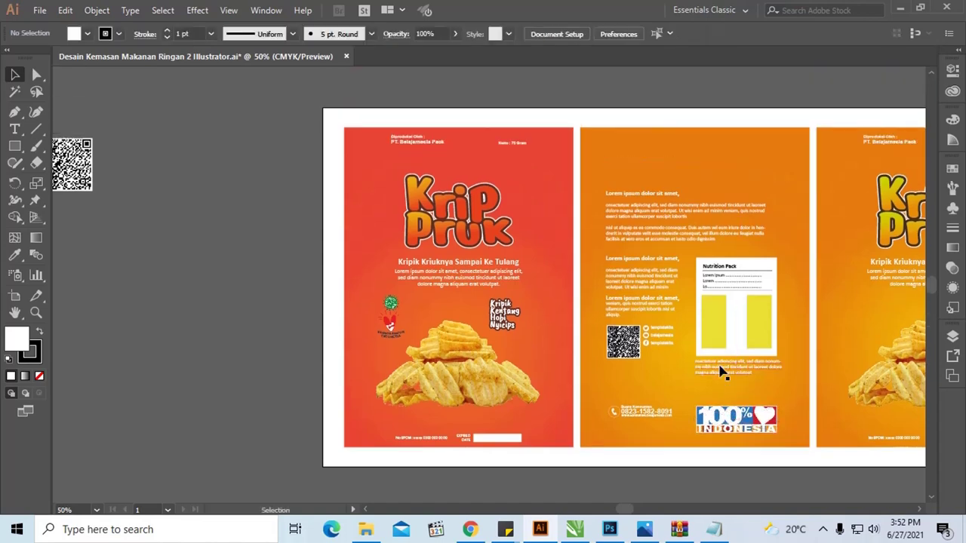
{"action": "scroll", "coordinate": [721, 370], "scroll_direction": "down", "scroll_amount": 1}
{"action": "scroll", "coordinate": [721, 370], "scroll_direction": "down", "scroll_amount": 1}
Move the QR code below the artboards and the pouch mockup toward the panels
{"action": "key", "text": "ctrl+minus"}
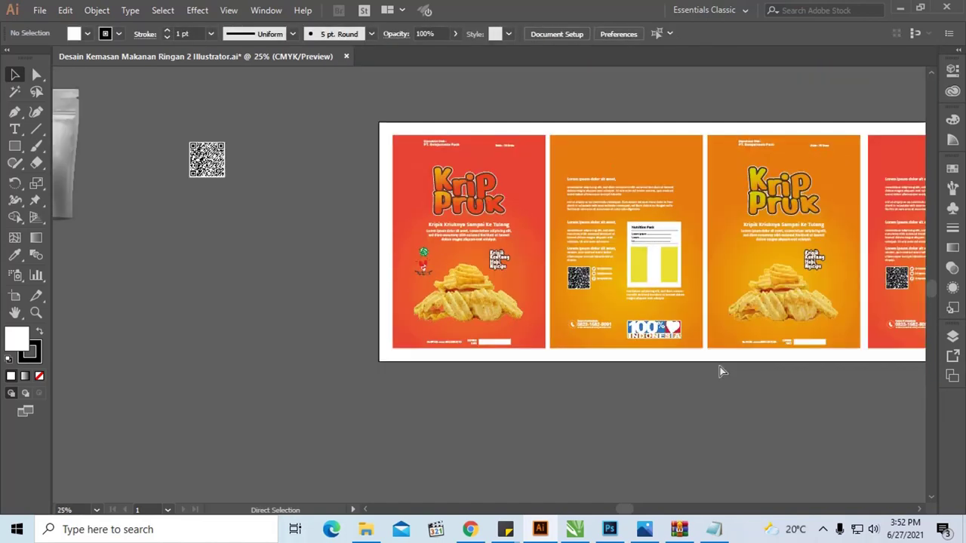
{"action": "key", "text": "ctrl+minus"}
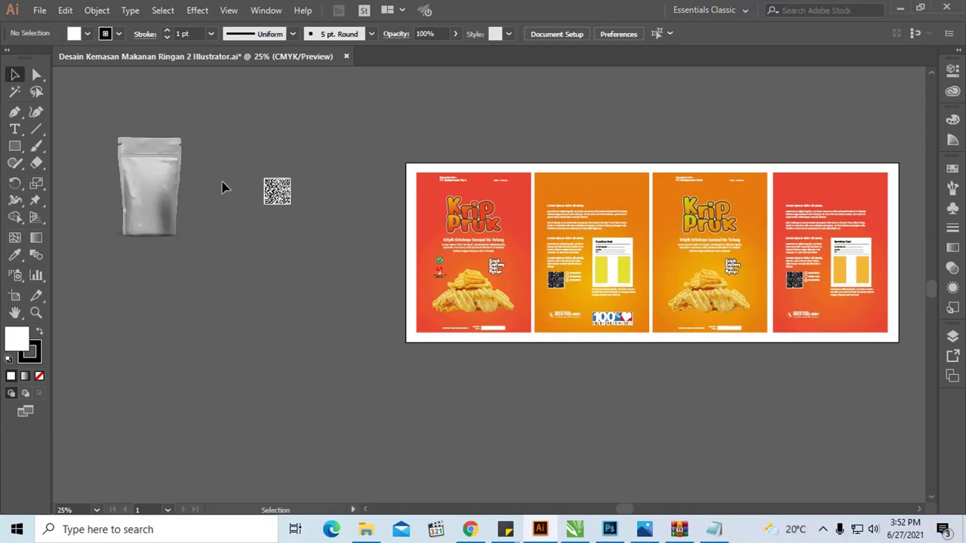
{"action": "left_click_drag", "start_coordinate": [266, 195], "coordinate": [444, 420]}
{"action": "mouse_move", "coordinate": [135, 201]}
{"action": "left_mouse_down"}
{"action": "mouse_move", "coordinate": [266, 246]}
{"action": "mouse_move", "coordinate": [242, 240]}
{"action": "left_mouse_up"}
Zoom in on the pouch and marquee-select the red front panel's objects
{"action": "key", "text": "z"}
{"action": "left_click_drag", "start_coordinate": [168, 150], "coordinate": [556, 339]}
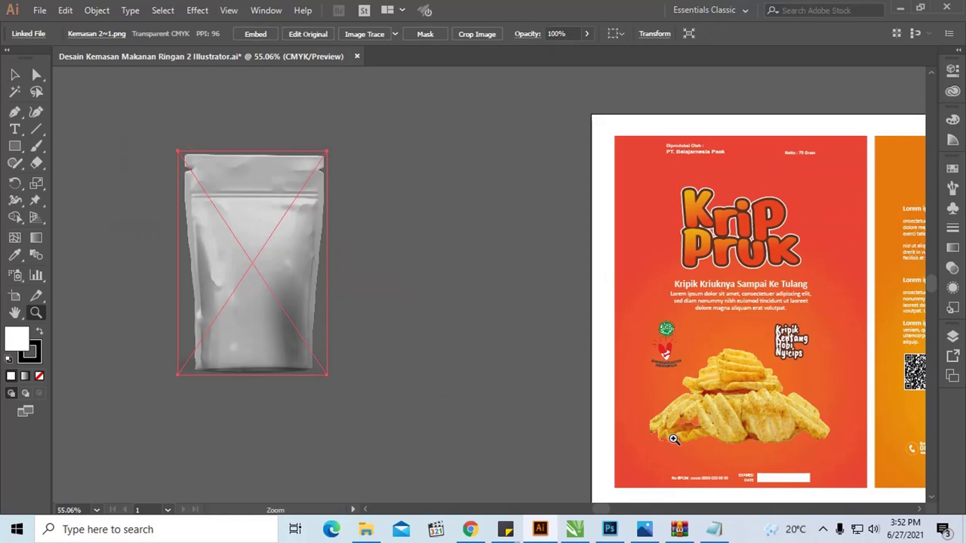
{"action": "left_click_drag", "start_coordinate": [603, 512], "coordinate": [598, 512]}
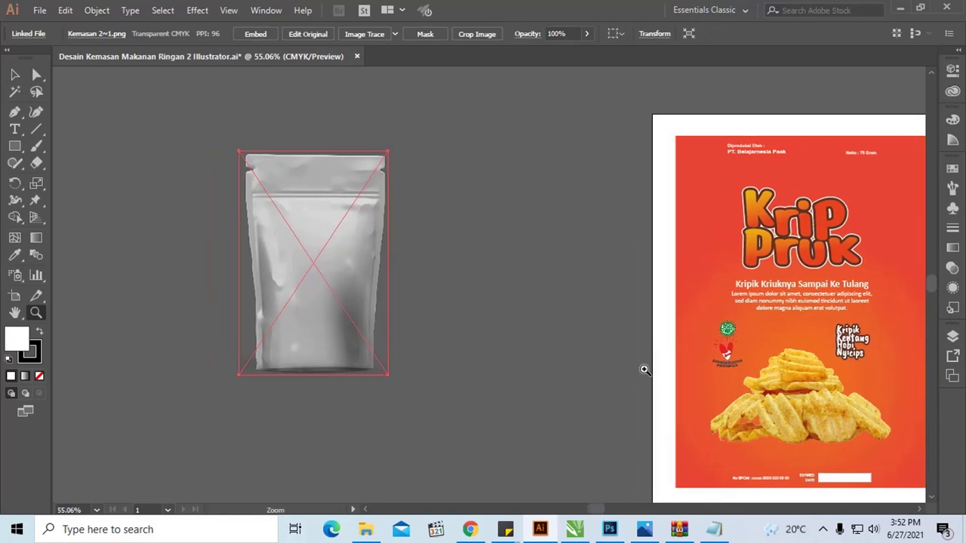
{"action": "key", "text": "v"}
{"action": "scroll", "coordinate": [679, 286], "scroll_direction": "down", "scroll_amount": 3}
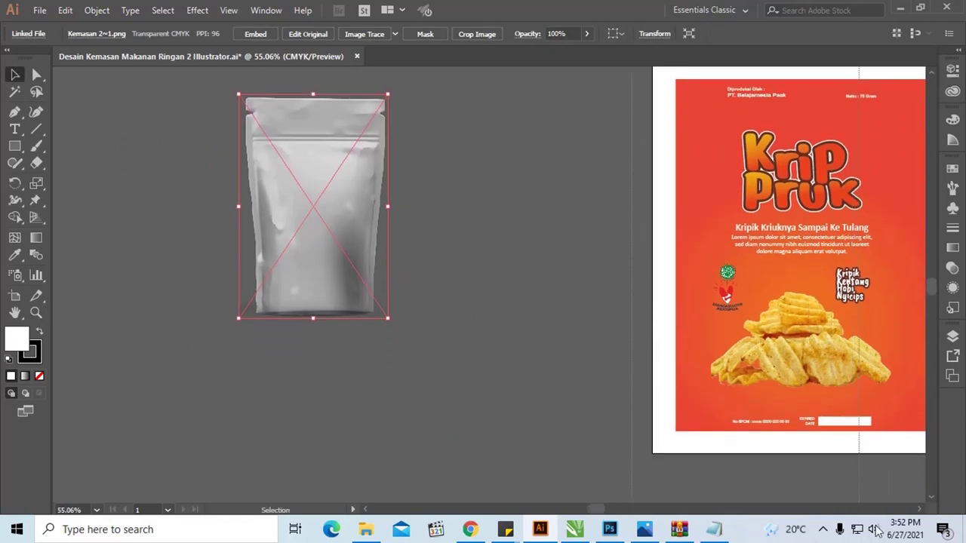
{"action": "scroll", "coordinate": [754, 423], "scroll_direction": "right", "scroll_amount": 4}
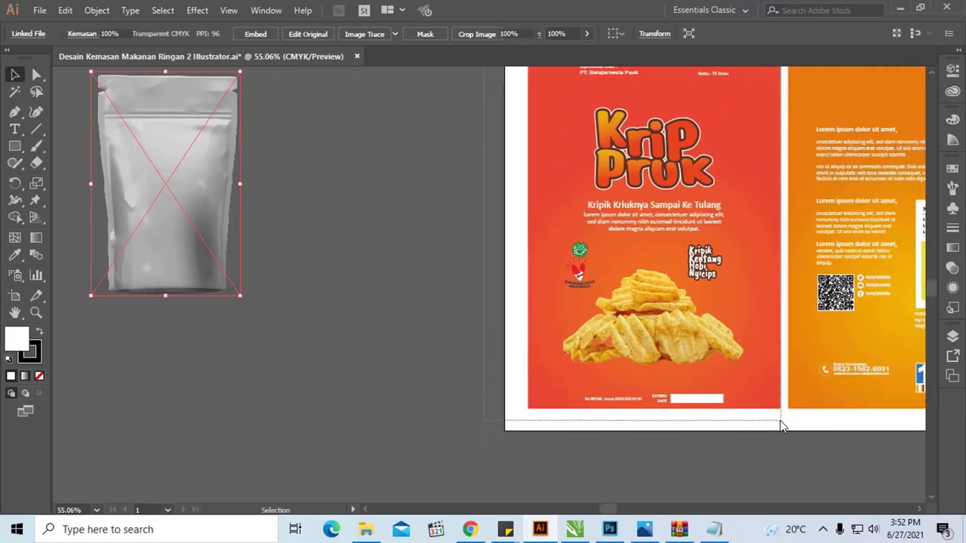
{"action": "left_click_drag", "start_coordinate": [766, 446], "coordinate": [782, 422]}
{"action": "key", "text": "a"}
{"action": "key", "text": "v"}
{"action": "key", "text": "ctrl+minus"}
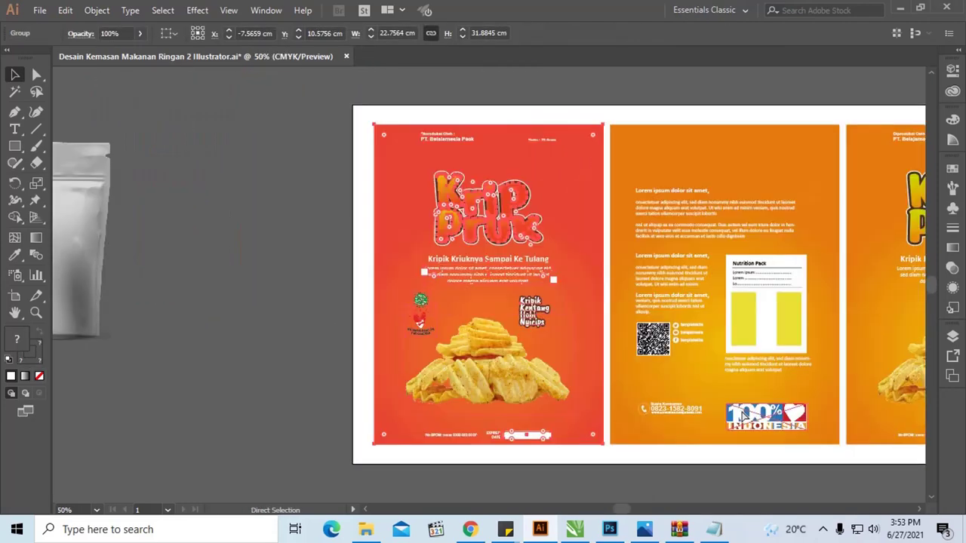
{"action": "key", "text": "ctrl+minus"}
{"action": "key", "text": "ctrl+minus"}
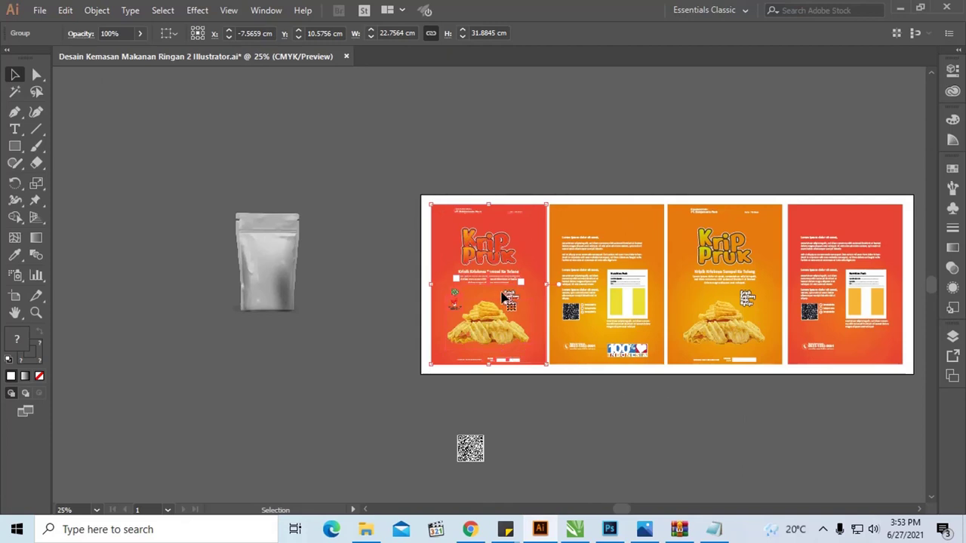
Alt-drag a copy of the red front panel next to the pouch mockup
{"action": "left_click_drag", "start_coordinate": [504, 298], "coordinate": [198, 209]}
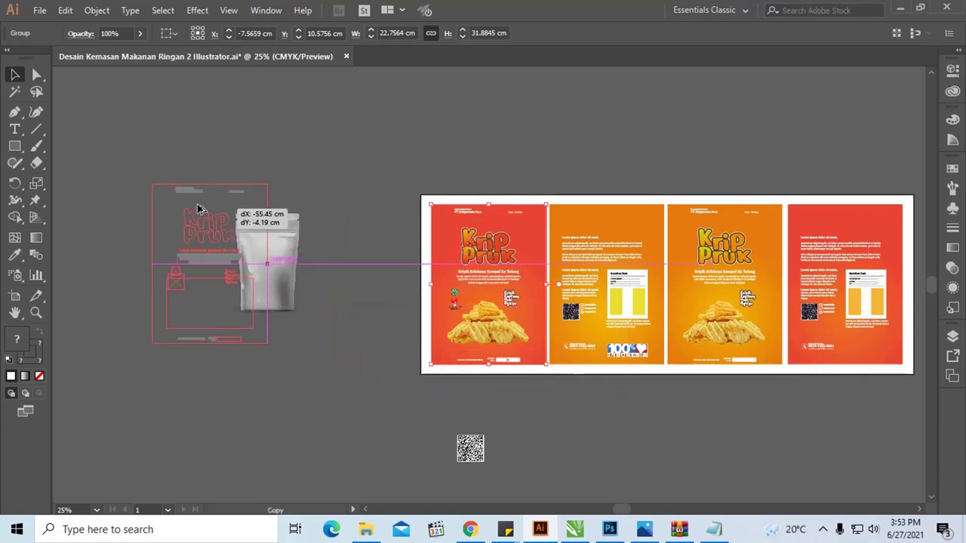
{"action": "left_click_drag", "start_coordinate": [198, 209], "coordinate": [127, 200]}
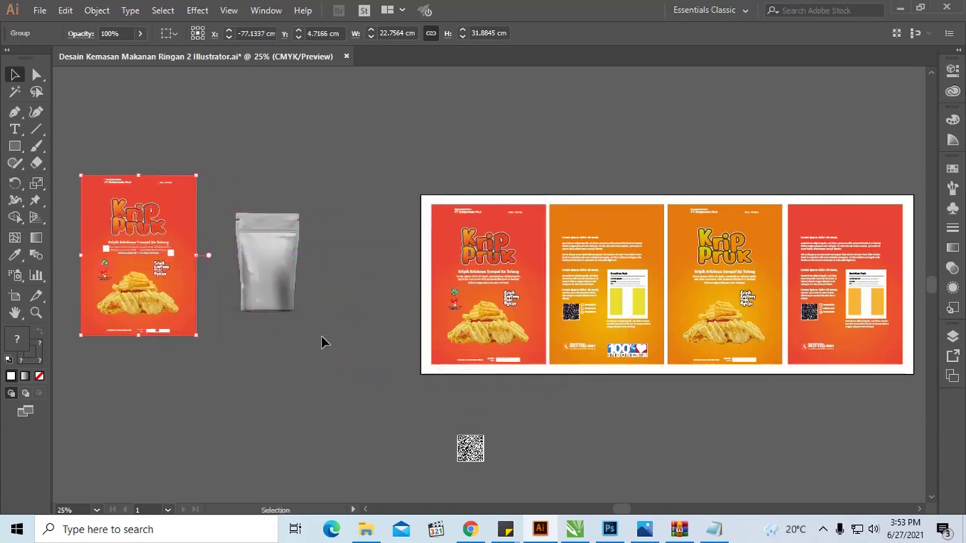
{"action": "key", "text": "z"}
{"action": "left_click_drag", "start_coordinate": [323, 342], "coordinate": [67, 144]}
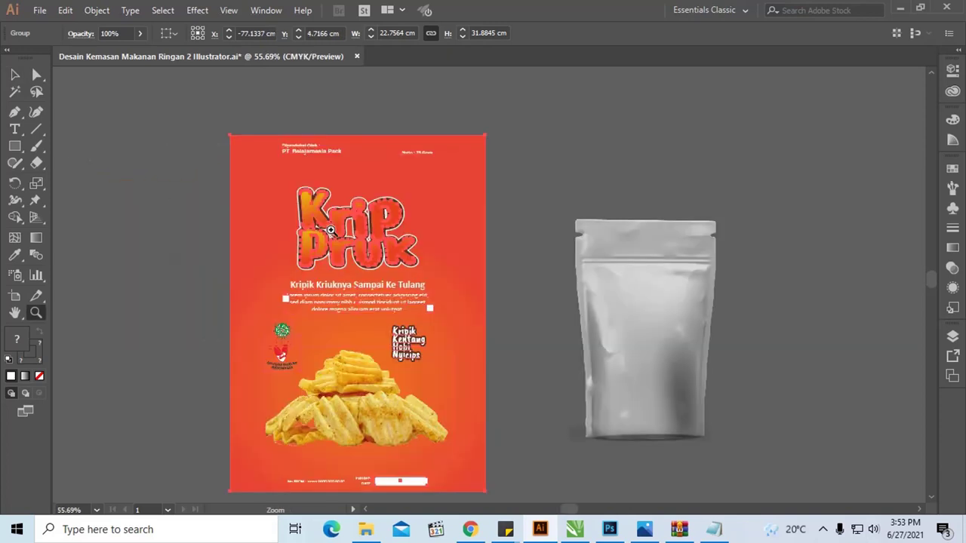
{"action": "left_click", "coordinate": [13, 75]}
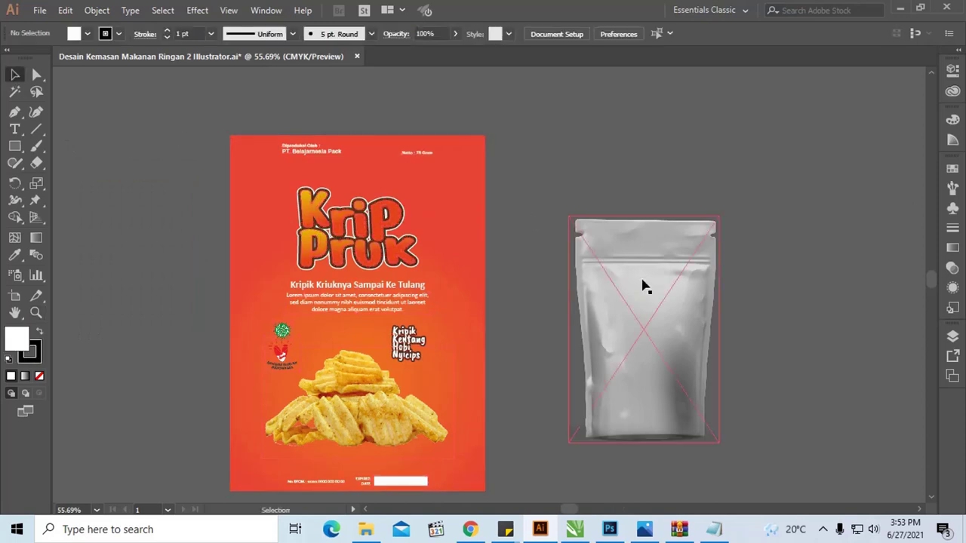
Reposition the pouch image and Shift-scale it up proportionally beside the panel copy
{"action": "left_click_drag", "start_coordinate": [642, 283], "coordinate": [597, 237]}
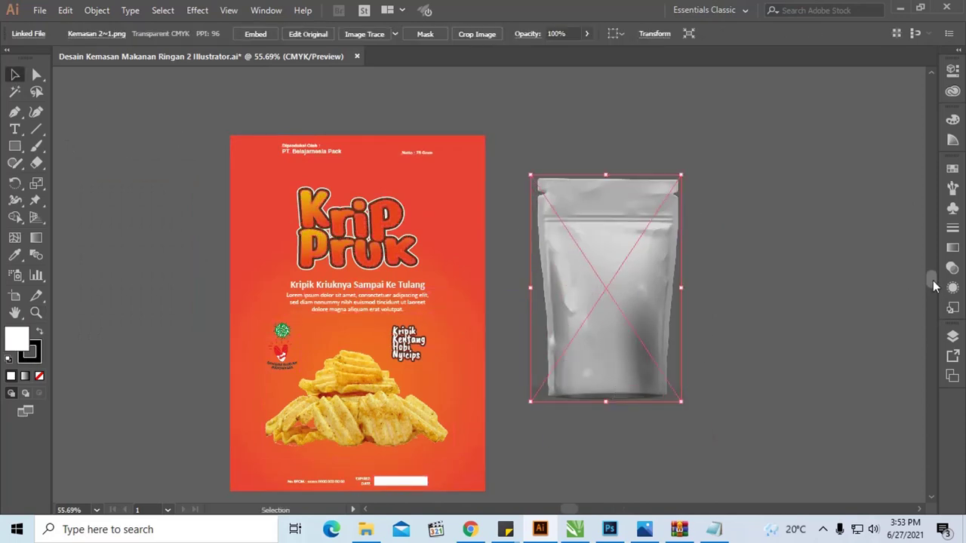
{"action": "left_click_drag", "start_coordinate": [933, 280], "coordinate": [932, 288]}
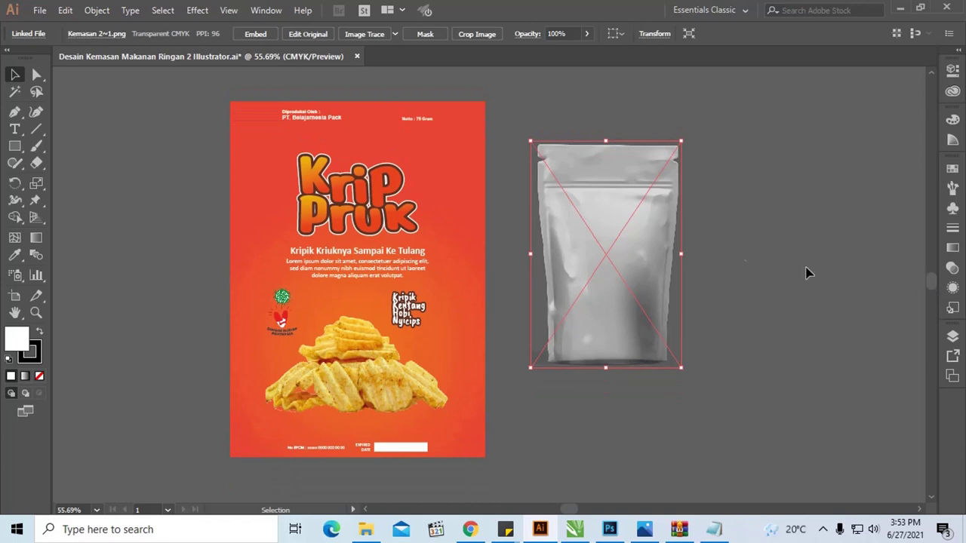
{"action": "left_click_drag", "start_coordinate": [681, 367], "coordinate": [726, 440]}
{"action": "left_click", "coordinate": [952, 119]}
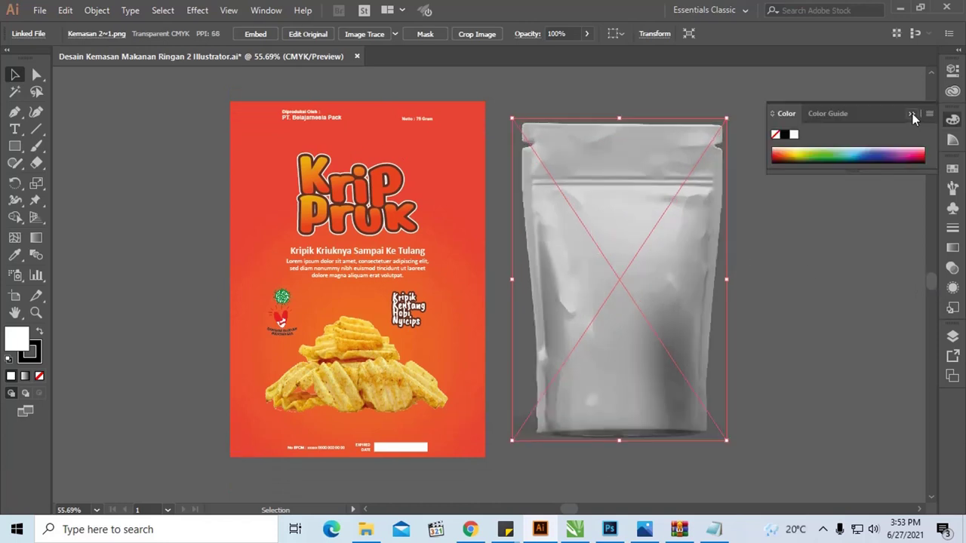
{"action": "left_click", "coordinate": [912, 114]}
{"action": "left_click_drag", "start_coordinate": [613, 197], "coordinate": [646, 196]}
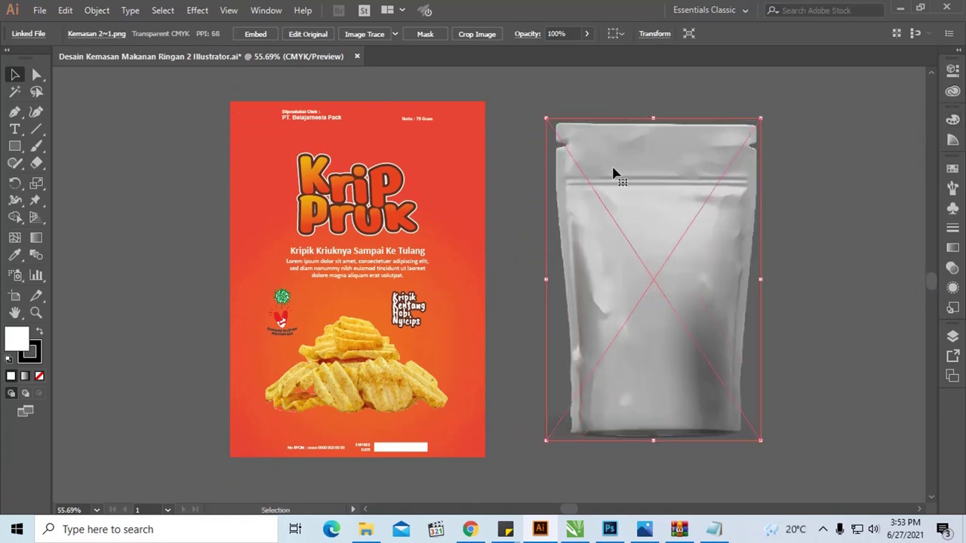
{"action": "key", "text": "ctrl+z"}
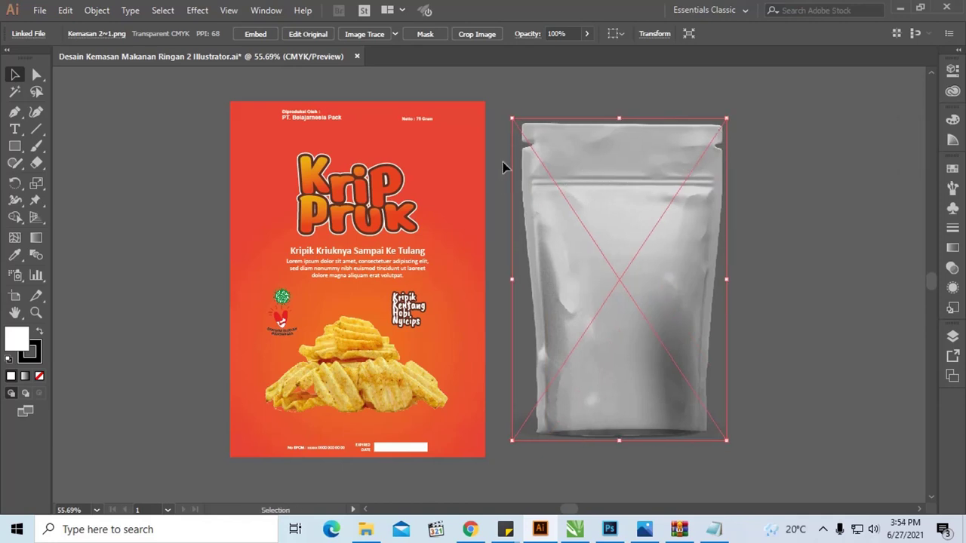
Deselect and zoom in so the pouch fills the view for tracing
{"action": "left_click", "coordinate": [556, 105]}
{"action": "key", "text": "z"}
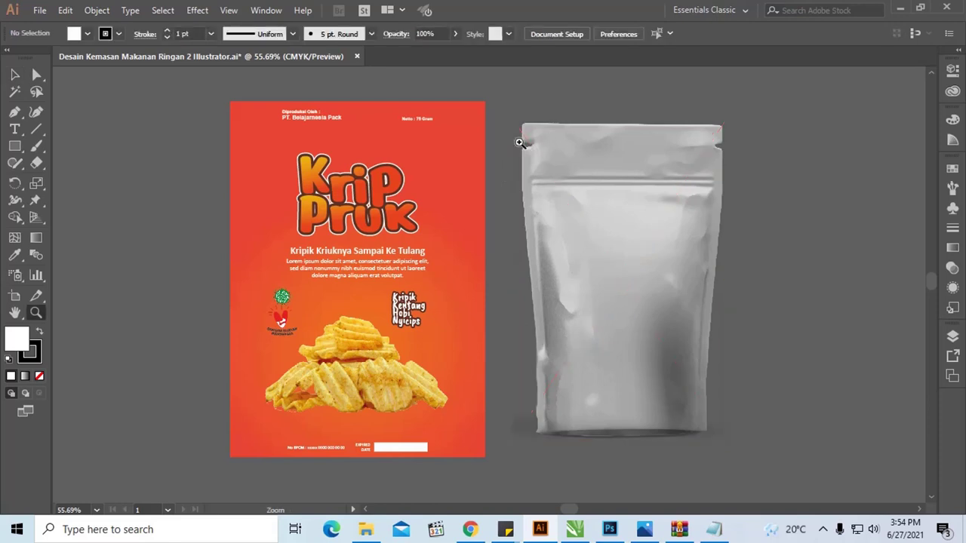
{"action": "left_click_drag", "start_coordinate": [503, 115], "coordinate": [792, 445]}
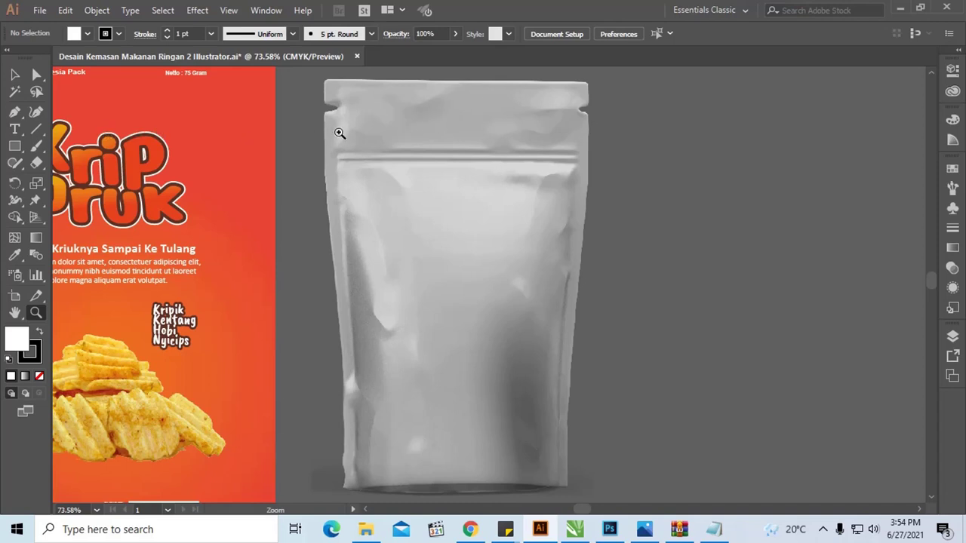
{"action": "left_click_drag", "start_coordinate": [347, 143], "coordinate": [386, 126]}
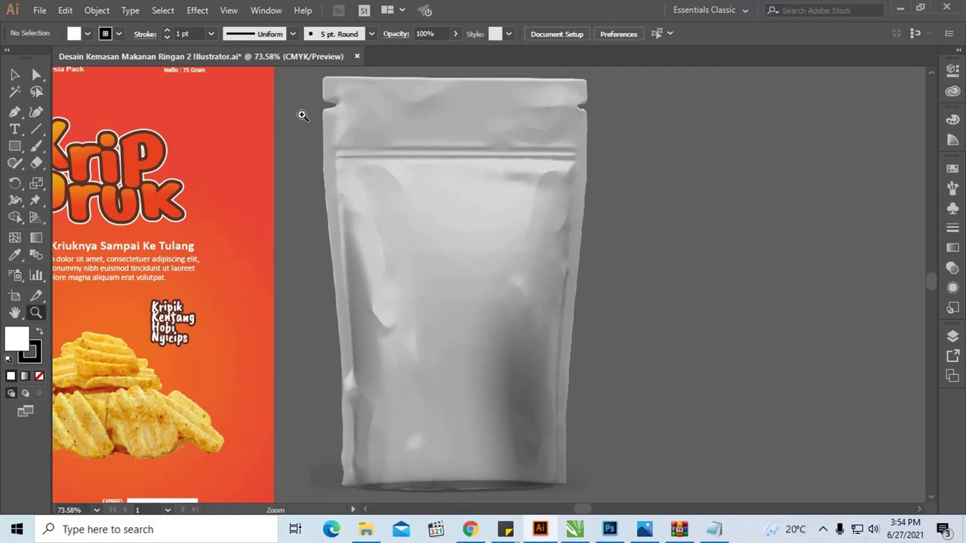
{"action": "left_click", "coordinate": [17, 115]}
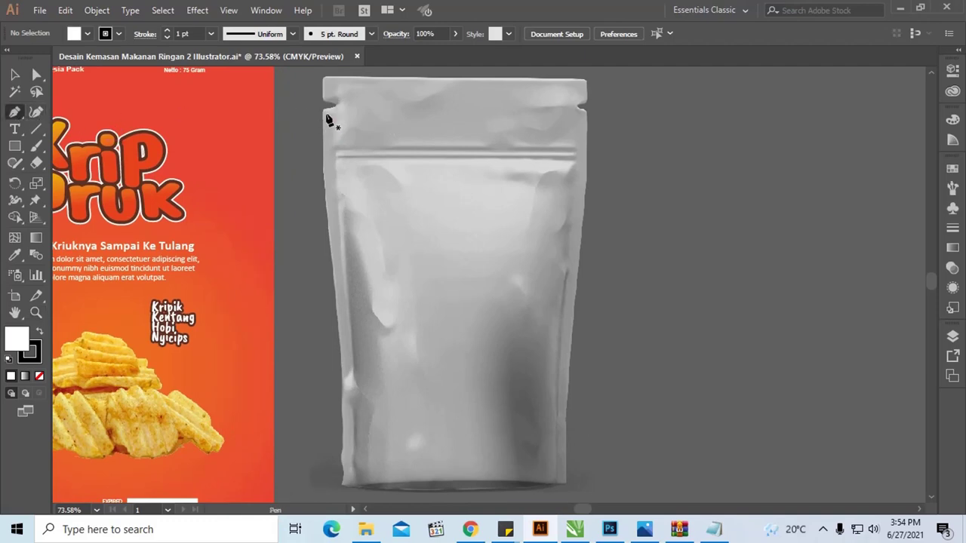
Start the Pen outline at the pouch's left notch and edge, with fill set to None
{"action": "key", "text": "z"}
{"action": "scroll", "coordinate": [468, 120], "scroll_direction": "up", "scroll_amount": 3}
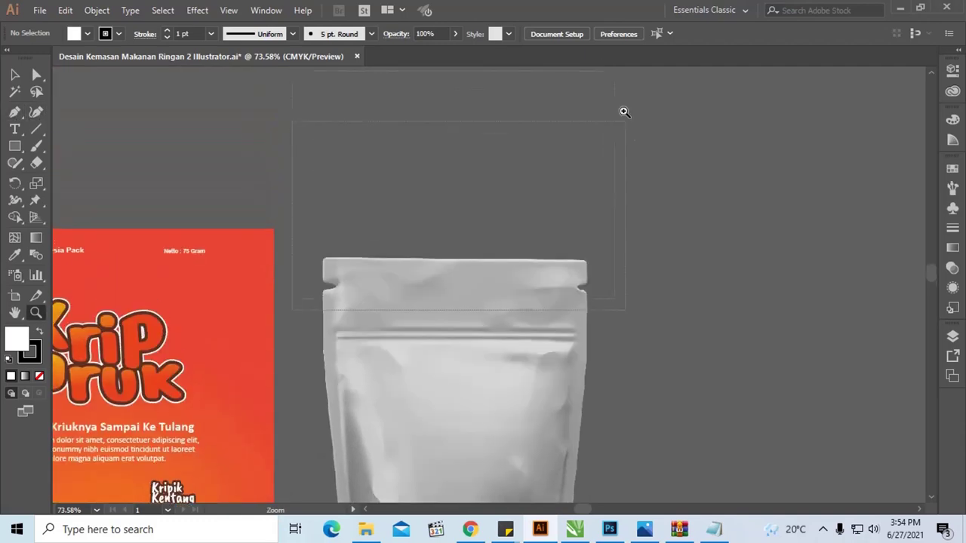
{"action": "scroll", "coordinate": [604, 151], "scroll_direction": "up", "scroll_amount": 3}
{"action": "scroll", "coordinate": [528, 187], "scroll_direction": "down", "scroll_amount": 2}
{"action": "scroll", "coordinate": [460, 151], "scroll_direction": "down", "scroll_amount": 3}
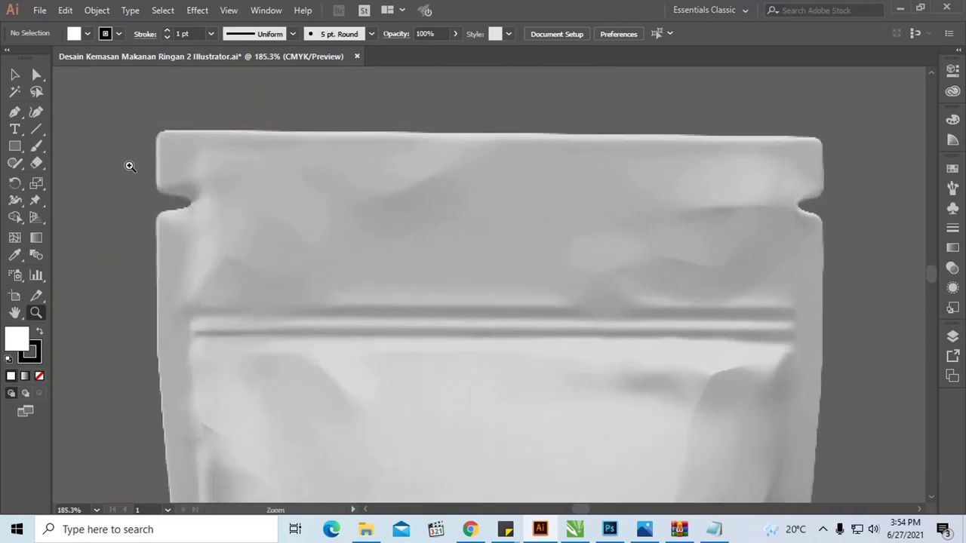
{"action": "left_click", "coordinate": [16, 117]}
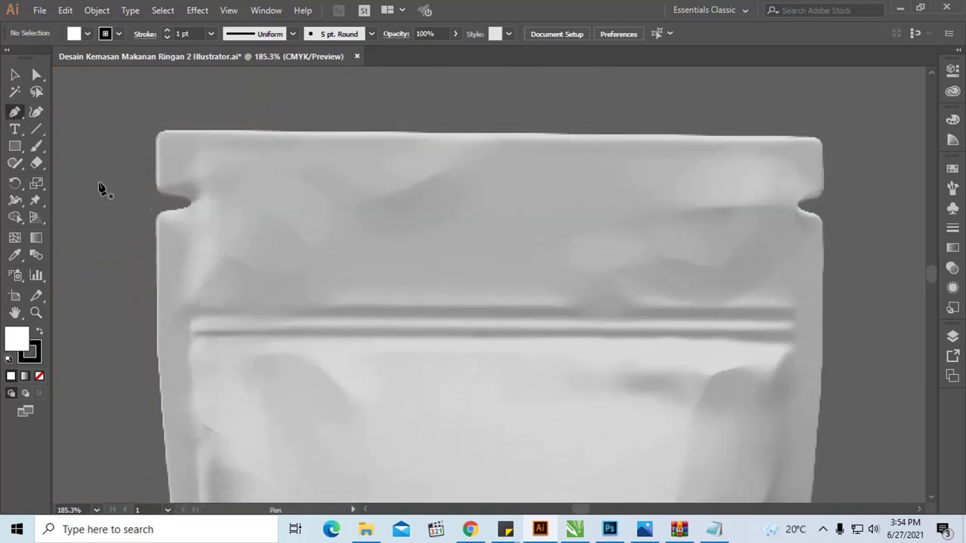
{"action": "left_click", "coordinate": [158, 220]}
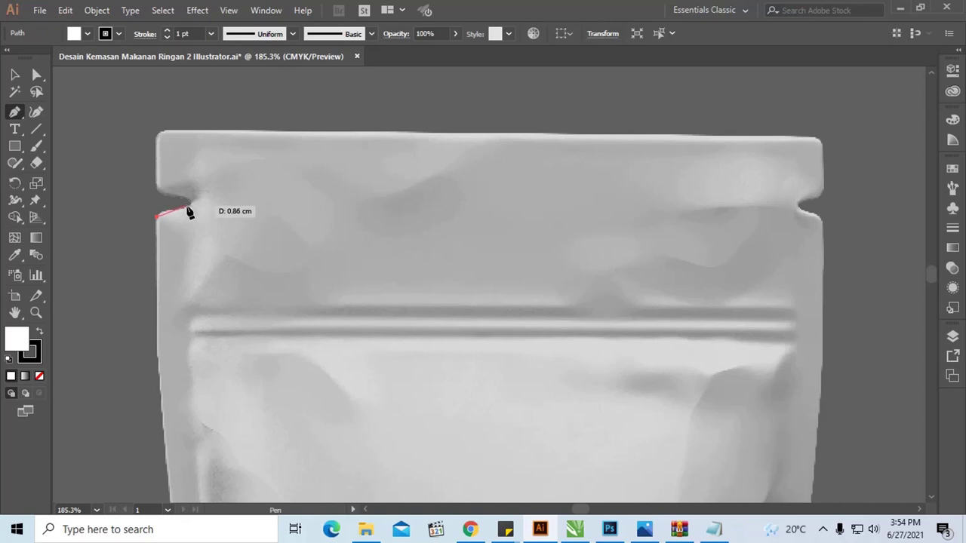
{"action": "left_click", "coordinate": [187, 208]}
{"action": "left_click_drag", "start_coordinate": [208, 212], "coordinate": [174, 200]}
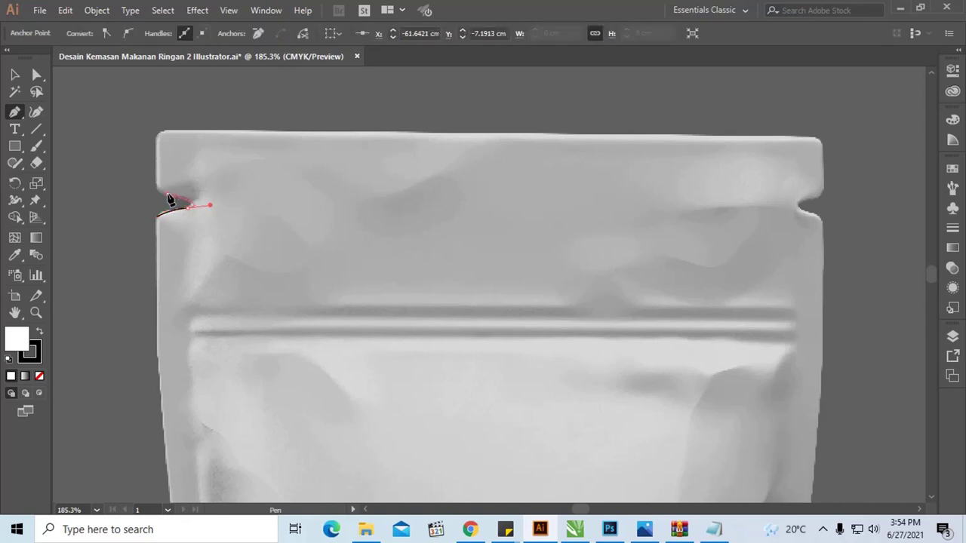
{"action": "left_click", "coordinate": [158, 190]}
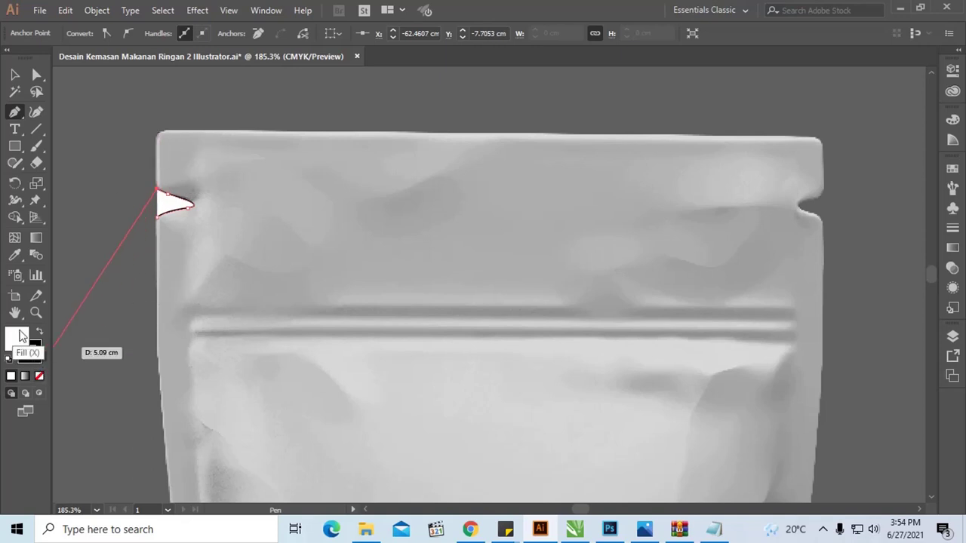
{"action": "left_click", "coordinate": [39, 376]}
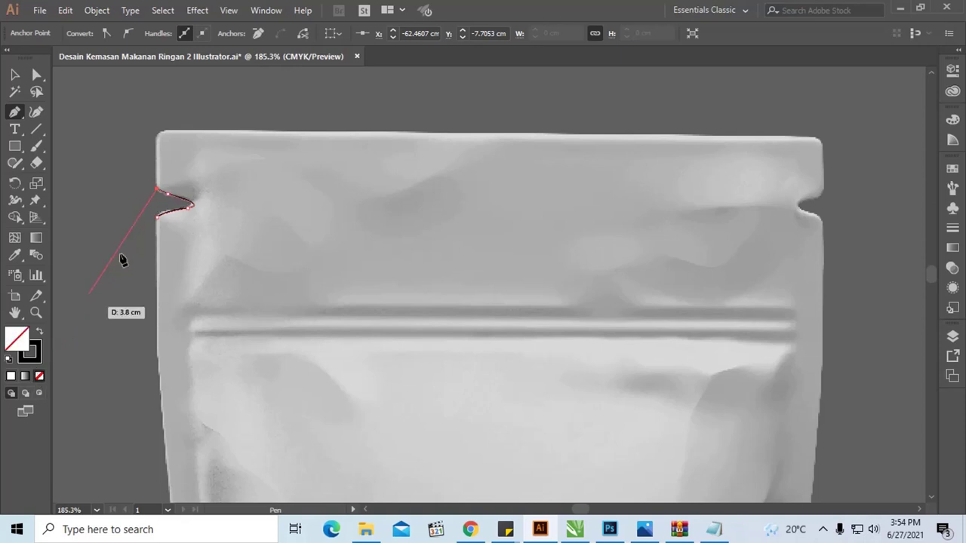
Continue the outline across the pouch top to the top-right corner and right notch
{"action": "left_click", "coordinate": [157, 137]}
{"action": "left_click", "coordinate": [203, 135]}
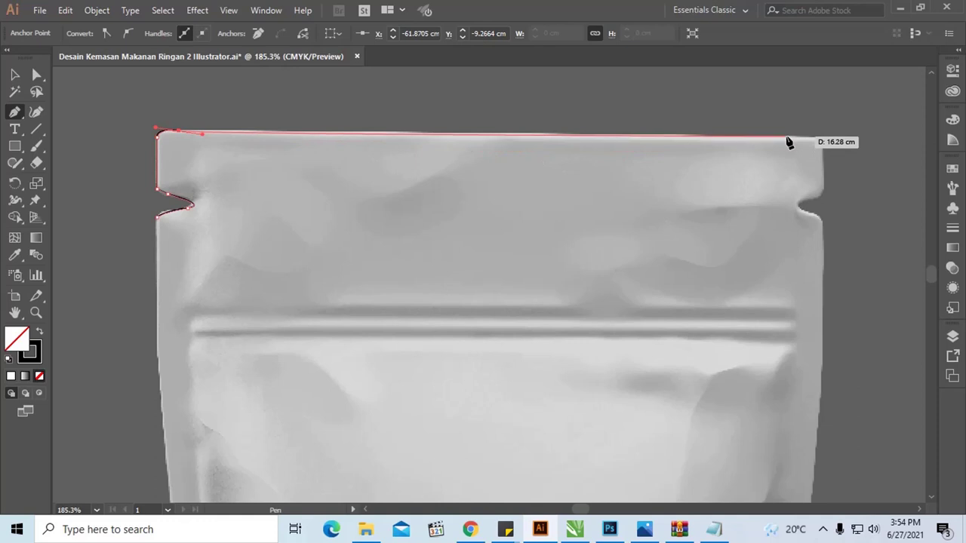
{"action": "mouse_move", "coordinate": [787, 138]}
{"action": "left_mouse_down"}
{"action": "mouse_move", "coordinate": [807, 141]}
{"action": "mouse_move", "coordinate": [824, 182]}
{"action": "mouse_move", "coordinate": [799, 206]}
{"action": "mouse_move", "coordinate": [821, 223]}
{"action": "left_mouse_up"}
{"action": "left_click", "coordinate": [819, 191]}
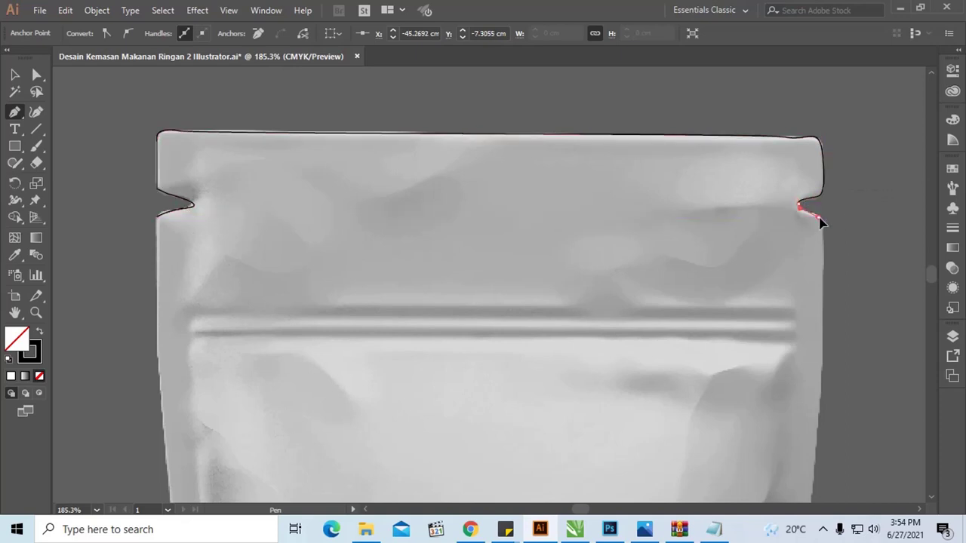
{"action": "left_click_drag", "start_coordinate": [784, 287], "coordinate": [770, 135]}
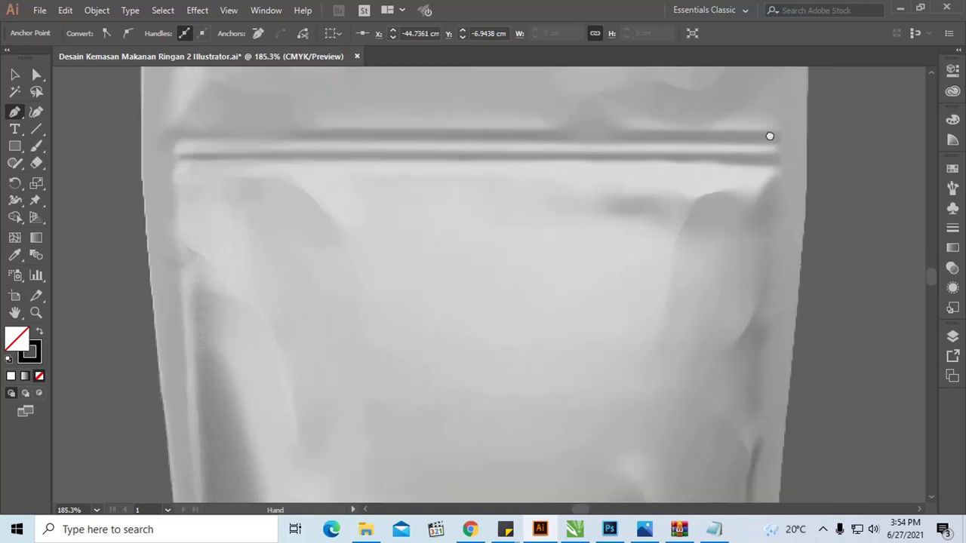
{"action": "key", "text": "ctrl+equal"}
{"action": "key", "text": "ctrl+equal"}
{"action": "key", "text": "ctrl+equal"}
{"action": "key", "text": "ctrl+equal"}
{"action": "key", "text": "ctrl+equal"}
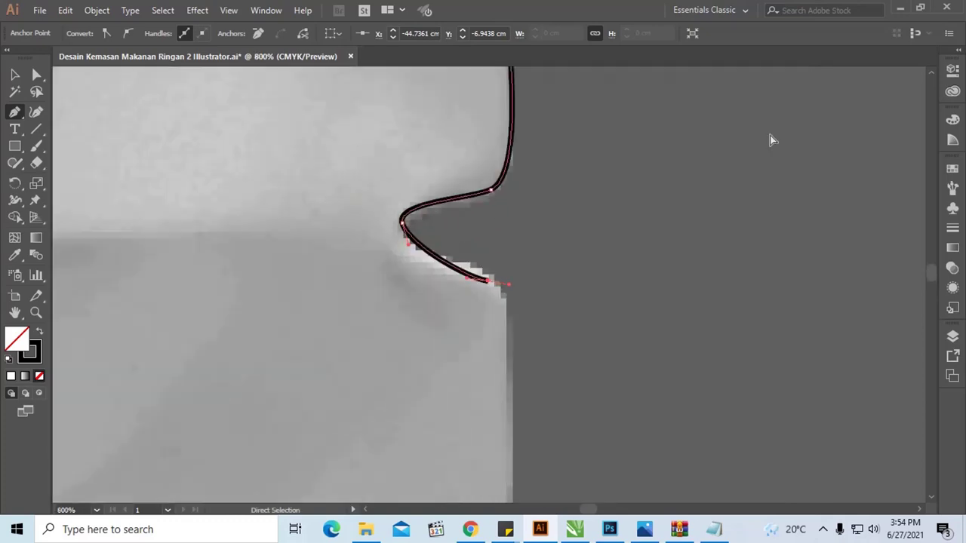
{"action": "key", "text": "ctrl+minus"}
{"action": "key", "text": "ctrl+minus"}
{"action": "key", "text": "ctrl+minus"}
{"action": "key", "text": "ctrl+minus"}
{"action": "key", "text": "ctrl+minus"}
{"action": "key", "text": "ctrl+minus"}
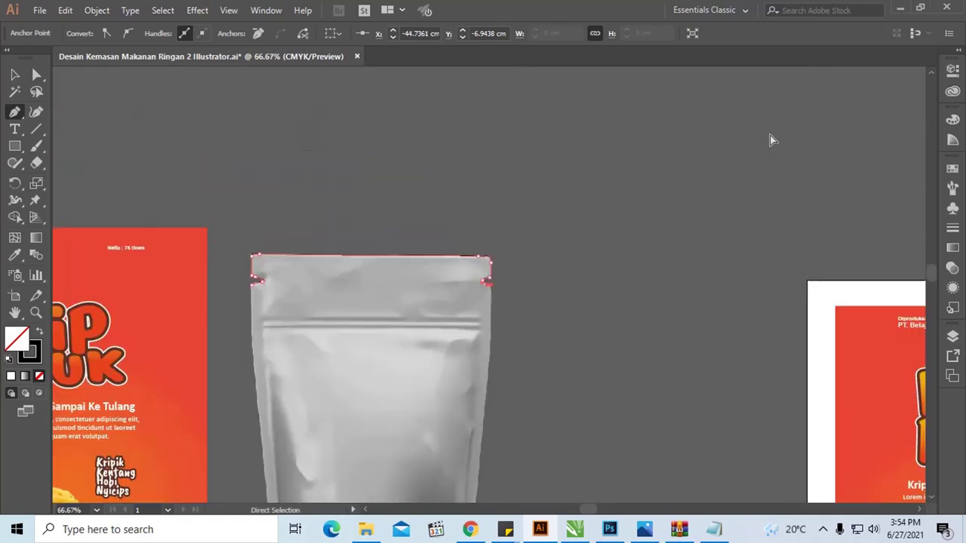
{"action": "left_click_drag", "start_coordinate": [505, 351], "coordinate": [546, 164]}
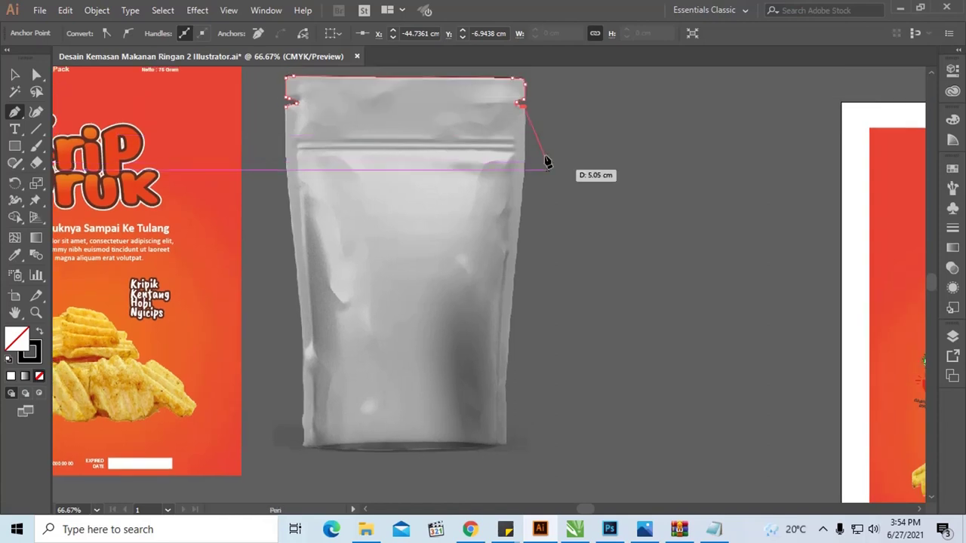
{"action": "left_click_drag", "start_coordinate": [451, 117], "coordinate": [541, 128]}
Trace down the right edge, across the curved bottom and up the left edge
{"action": "scroll", "coordinate": [521, 189], "scroll_direction": "down", "scroll_amount": 1}
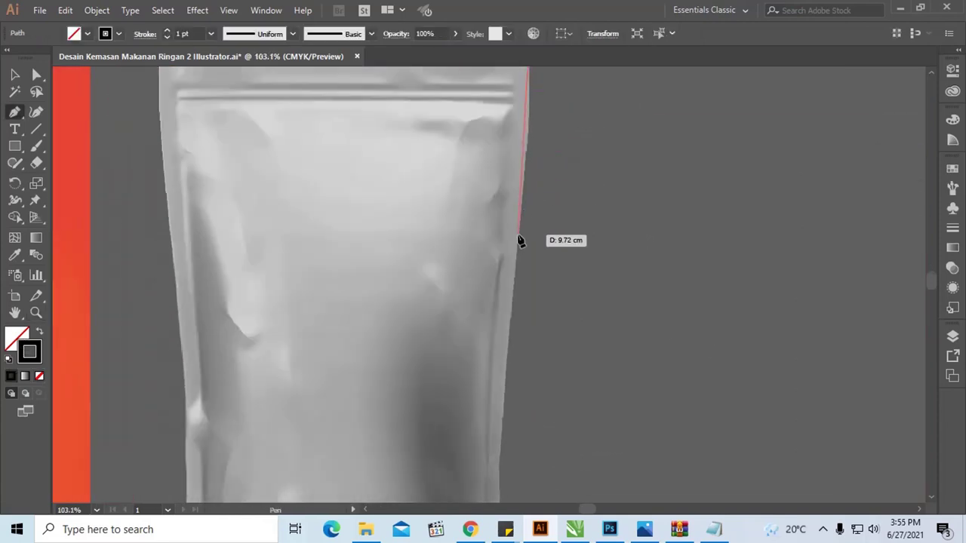
{"action": "left_click", "coordinate": [517, 242]}
{"action": "scroll", "coordinate": [519, 257], "scroll_direction": "down", "scroll_amount": 3}
{"action": "scroll", "coordinate": [518, 256], "scroll_direction": "down", "scroll_amount": 3}
{"action": "left_click", "coordinate": [515, 267]}
{"action": "scroll", "coordinate": [528, 249], "scroll_direction": "down", "scroll_amount": 3}
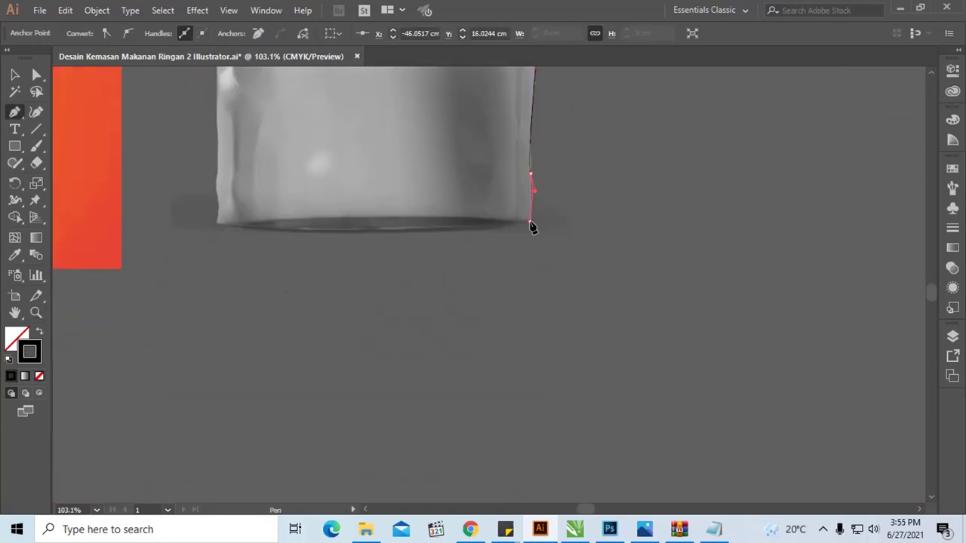
{"action": "left_click", "coordinate": [532, 216]}
{"action": "left_click", "coordinate": [395, 227]}
{"action": "left_click", "coordinate": [337, 225]}
{"action": "left_click", "coordinate": [370, 222]}
{"action": "scroll", "coordinate": [380, 222], "scroll_direction": "up", "scroll_amount": 3}
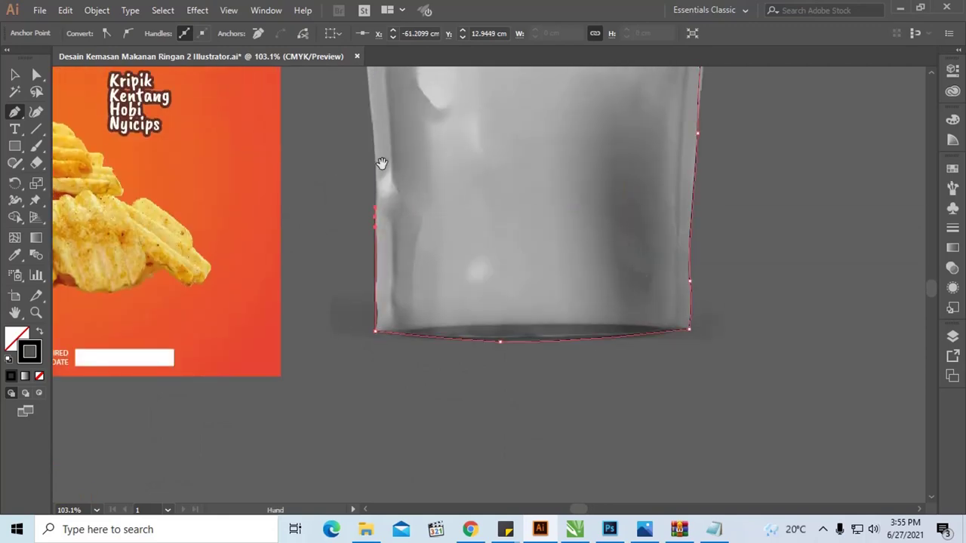
{"action": "scroll", "coordinate": [362, 158], "scroll_direction": "up", "scroll_amount": 3}
{"action": "scroll", "coordinate": [366, 155], "scroll_direction": "up", "scroll_amount": 3}
{"action": "left_click", "coordinate": [371, 143]}
{"action": "scroll", "coordinate": [371, 151], "scroll_direction": "up", "scroll_amount": 3}
Close the traced outline and inspect its right edge with Direct Selection
{"action": "left_click", "coordinate": [370, 193]}
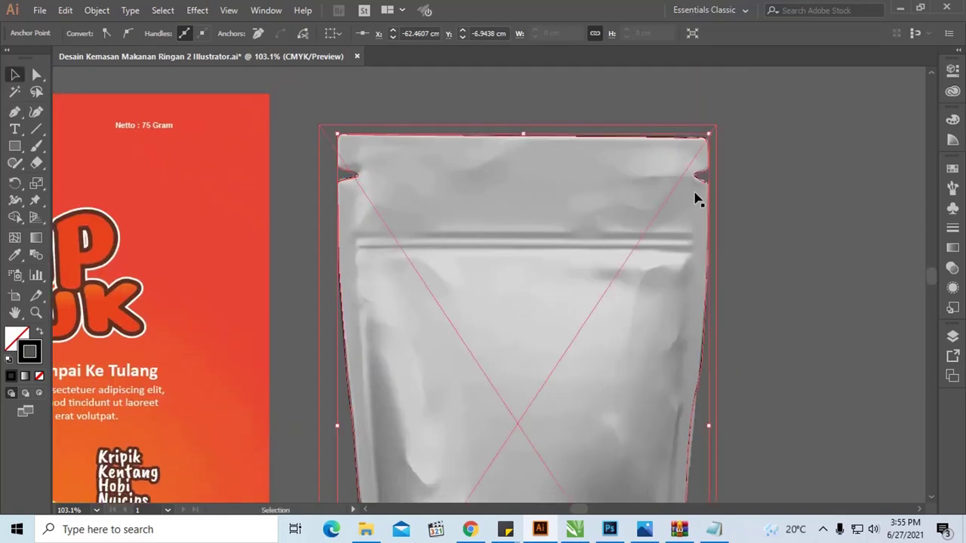
{"action": "key", "text": "a"}
{"action": "scroll", "coordinate": [757, 266], "scroll_direction": "up", "scroll_amount": 3}
{"action": "left_click", "coordinate": [452, 185]}
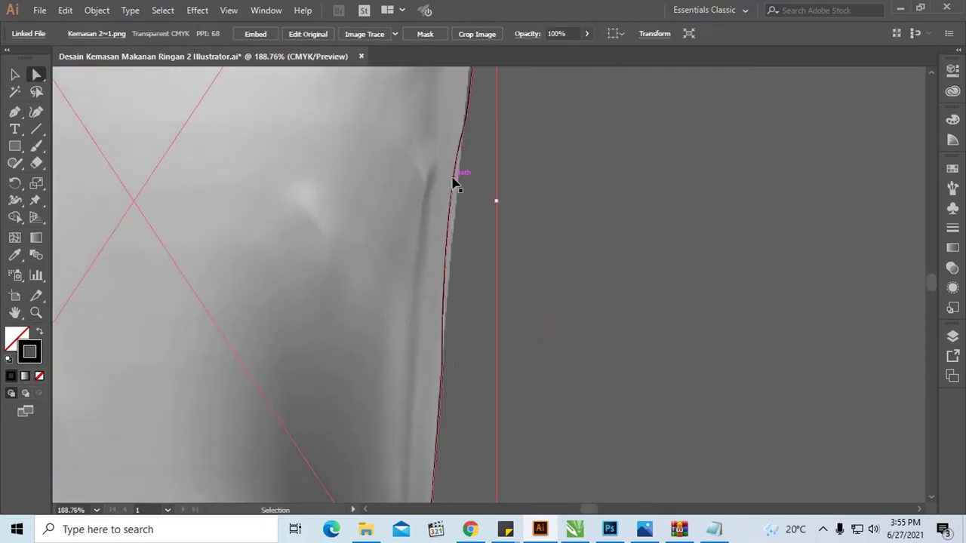
{"action": "scroll", "coordinate": [459, 226], "scroll_direction": "down", "scroll_amount": 5}
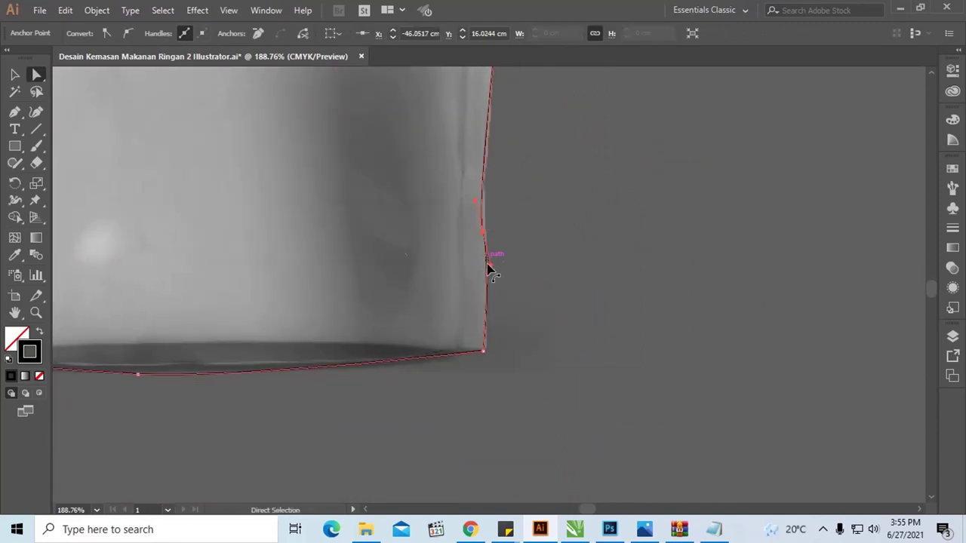
{"action": "scroll", "coordinate": [528, 265], "scroll_direction": "left", "scroll_amount": 5}
{"action": "scroll", "coordinate": [453, 264], "scroll_direction": "left", "scroll_amount": 5}
{"action": "scroll", "coordinate": [378, 264], "scroll_direction": "up", "scroll_amount": 3}
Nudge the lower-left anchor up onto the pouch edge, then zoom out
{"action": "left_click", "coordinate": [313, 381]}
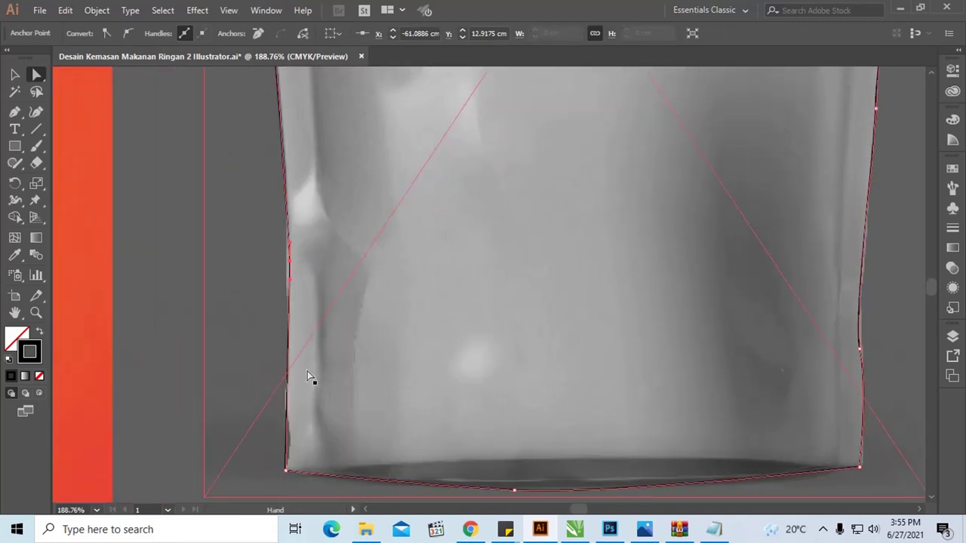
{"action": "scroll", "coordinate": [312, 355], "scroll_direction": "down", "scroll_amount": 3}
{"action": "left_click", "coordinate": [311, 326]}
{"action": "left_click_drag", "start_coordinate": [310, 326], "coordinate": [309, 317]}
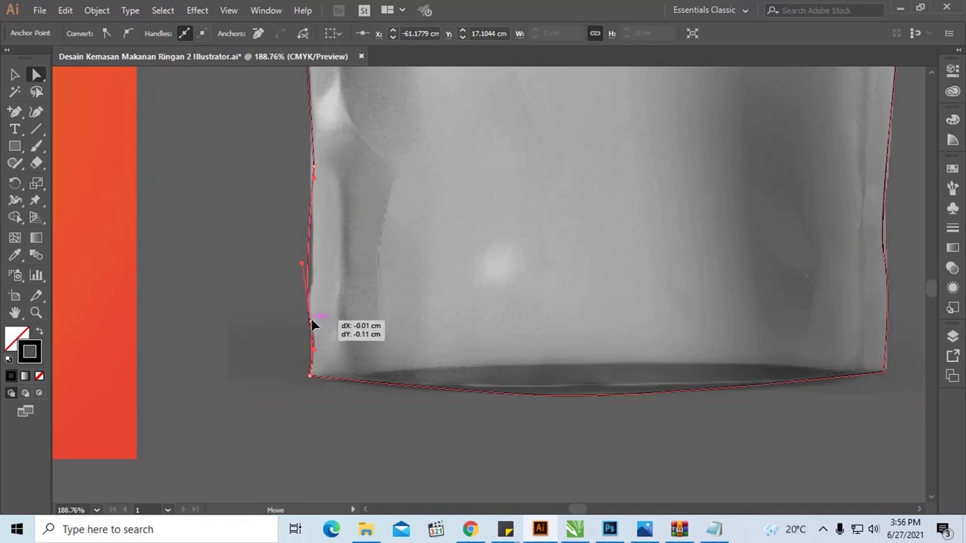
{"action": "left_click_drag", "start_coordinate": [316, 261], "coordinate": [360, 301]}
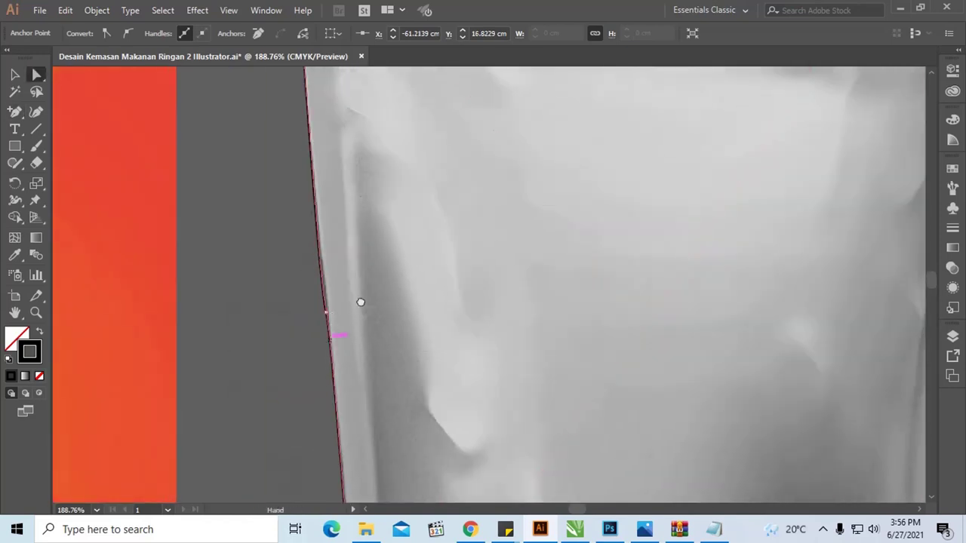
{"action": "mouse_move", "coordinate": [365, 255]}
{"action": "left_mouse_down"}
{"action": "mouse_move", "coordinate": [362, 330]}
{"action": "mouse_move", "coordinate": [346, 315]}
{"action": "mouse_move", "coordinate": [329, 330]}
{"action": "left_mouse_up"}
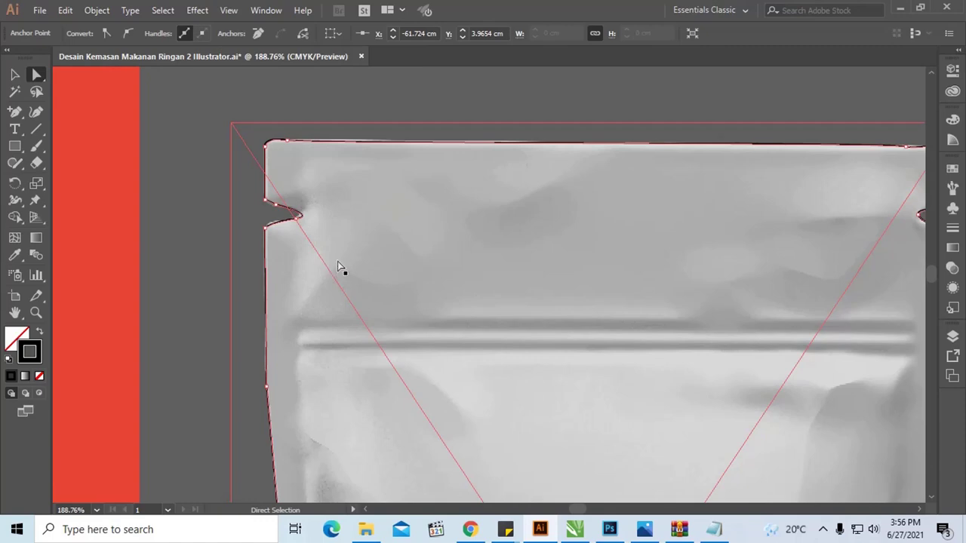
{"action": "scroll", "coordinate": [362, 224], "scroll_direction": "right", "scroll_amount": 2}
{"action": "left_click", "coordinate": [375, 219], "text": "ctrl"}
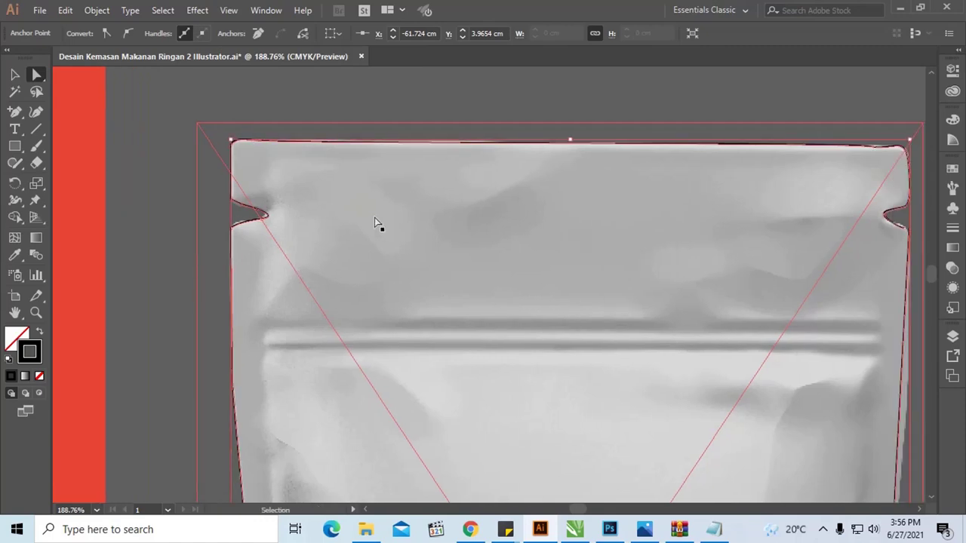
{"action": "key", "text": "ctrl+minus"}
{"action": "key", "text": "ctrl+minus"}
{"action": "key", "text": "ctrl+minus"}
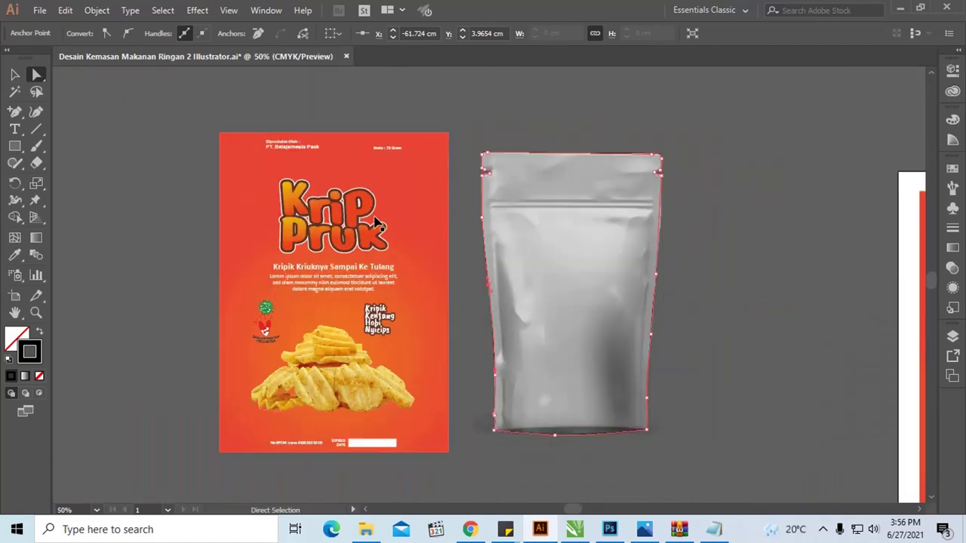
Eyedrop the label's orange-red radial gradient onto the traced pouch outline
{"action": "left_click", "coordinate": [726, 207]}
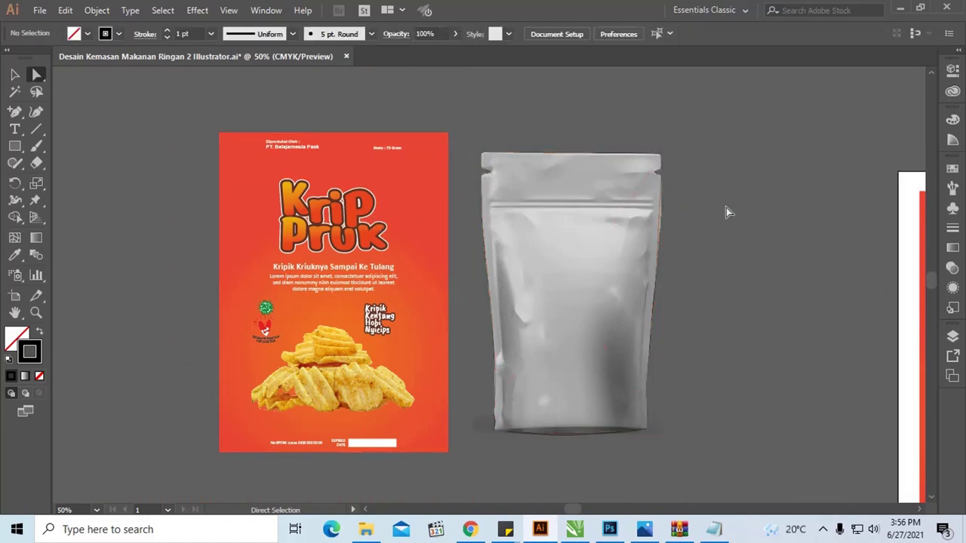
{"action": "left_click_drag", "start_coordinate": [726, 207], "coordinate": [677, 217]}
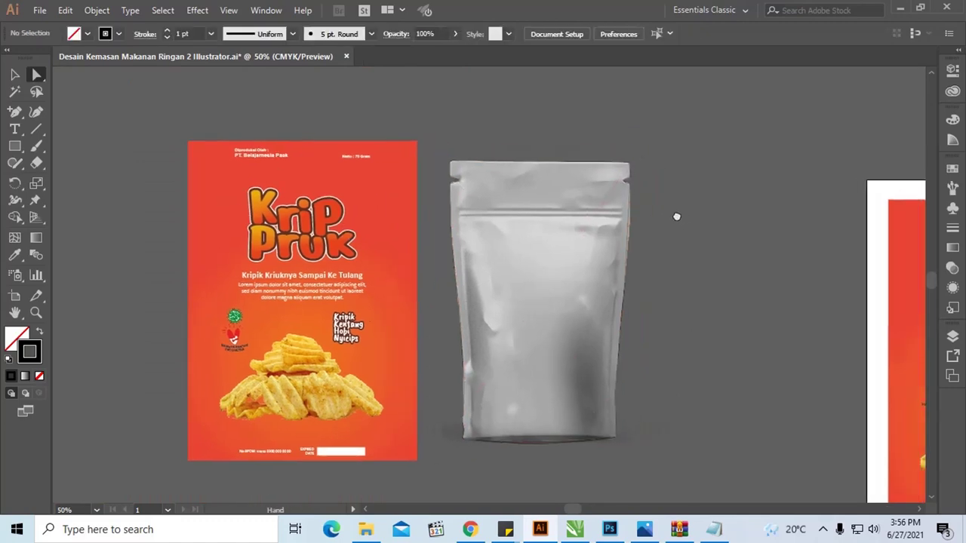
{"action": "left_click", "coordinate": [627, 258]}
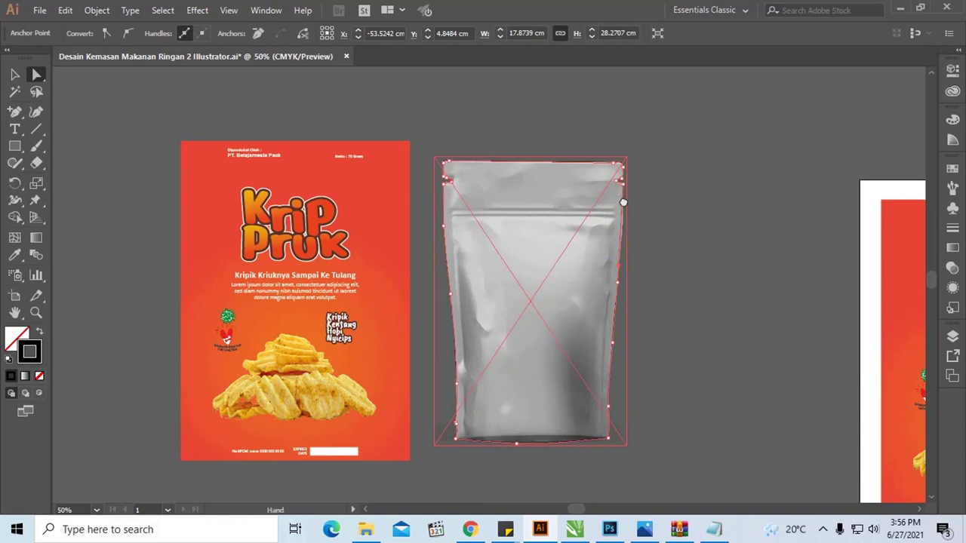
{"action": "left_click_drag", "start_coordinate": [623, 202], "coordinate": [583, 200]}
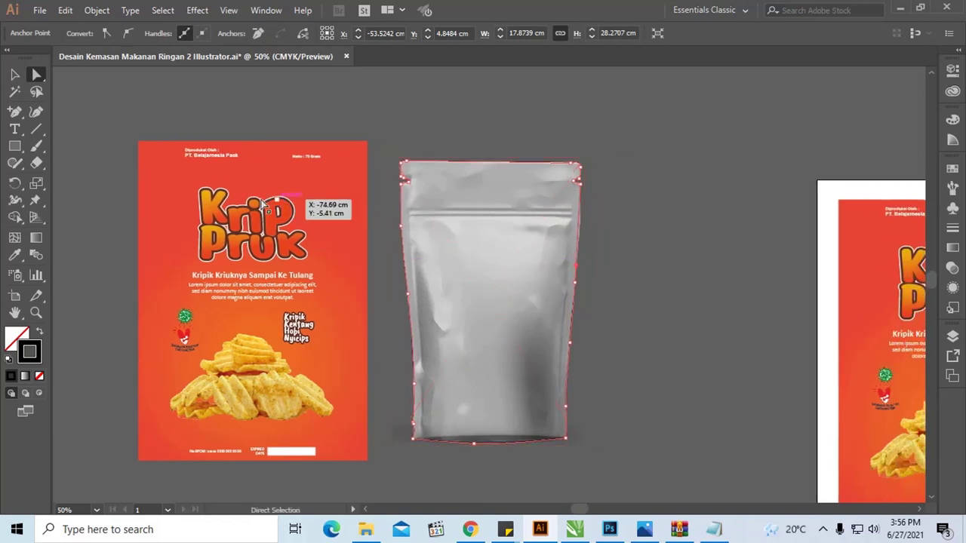
{"action": "left_click", "coordinate": [16, 258]}
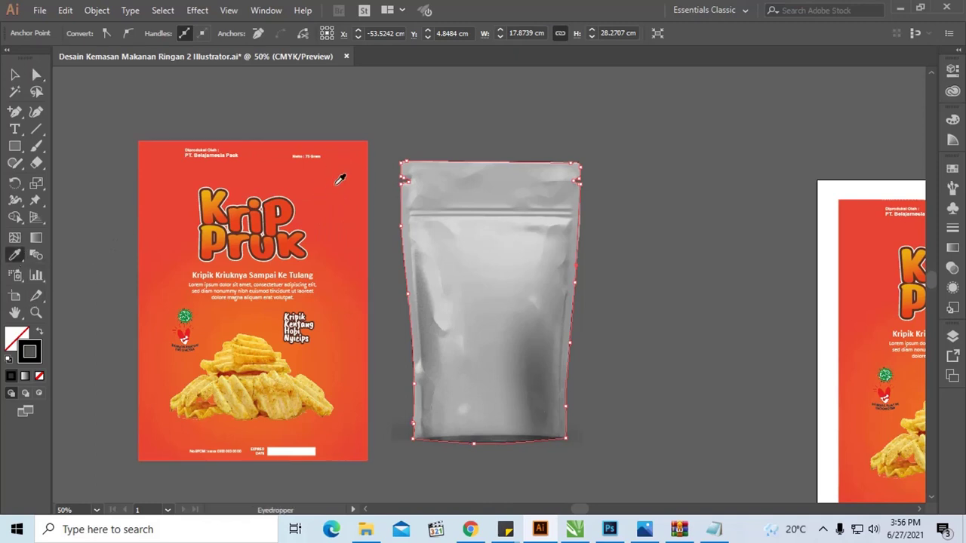
{"action": "left_click", "coordinate": [342, 203]}
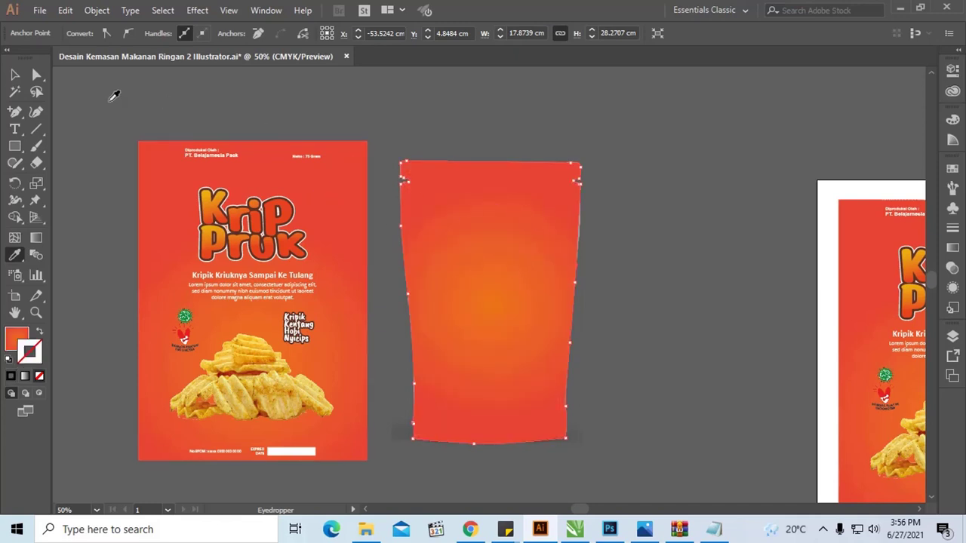
{"action": "left_click", "coordinate": [14, 74]}
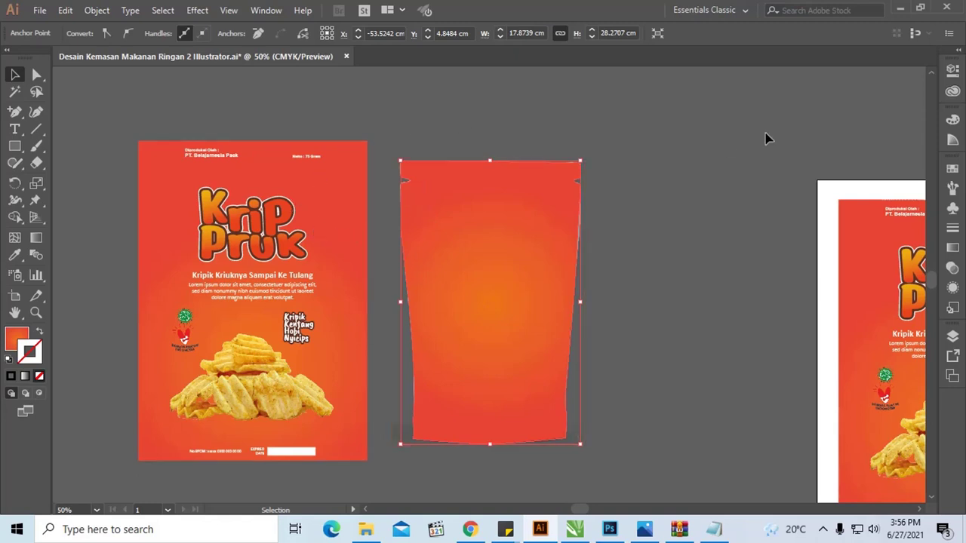
Zoom in and pull the pouch path's right-edge anchor onto the pouch outline
{"action": "left_click", "coordinate": [643, 153]}
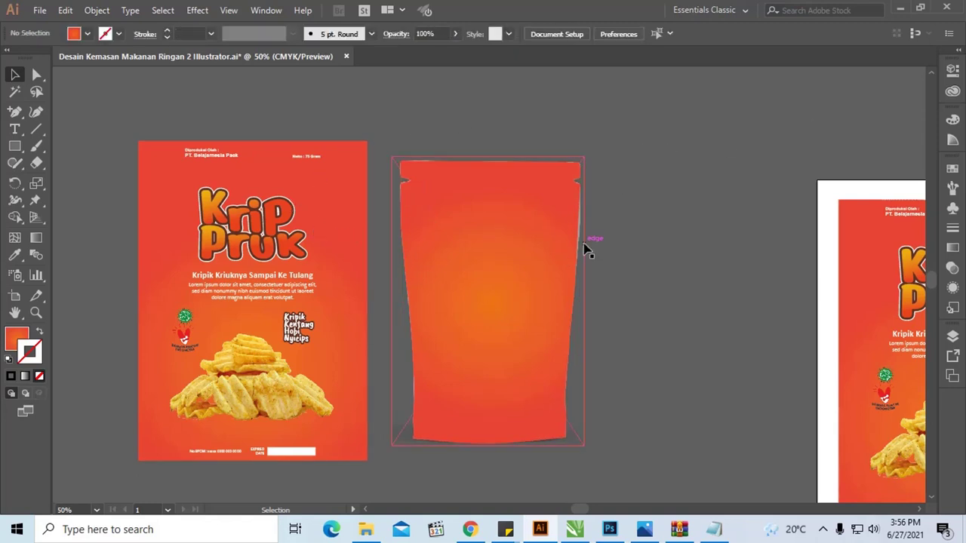
{"action": "key", "text": "z"}
{"action": "left_click_drag", "start_coordinate": [537, 150], "coordinate": [627, 323]}
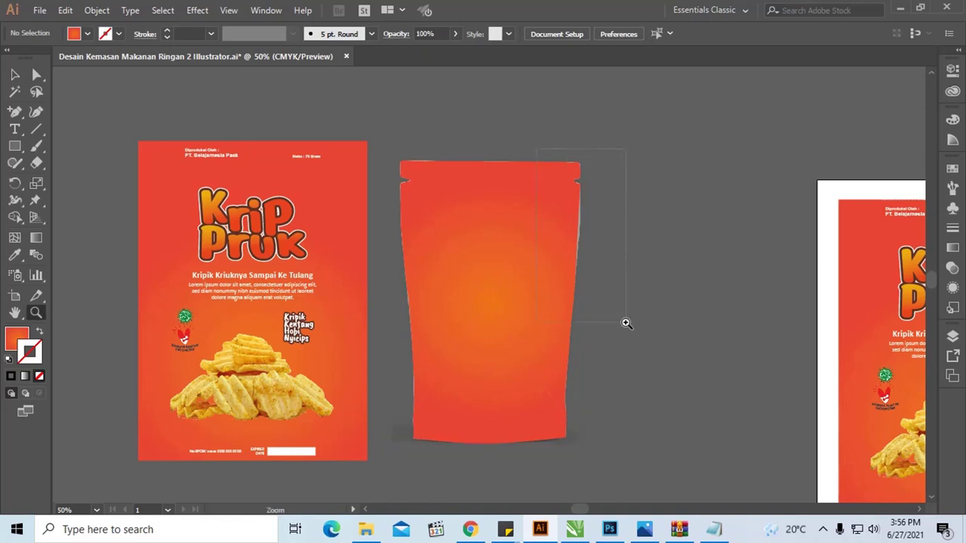
{"action": "key", "text": "a"}
{"action": "left_click", "coordinate": [479, 285]}
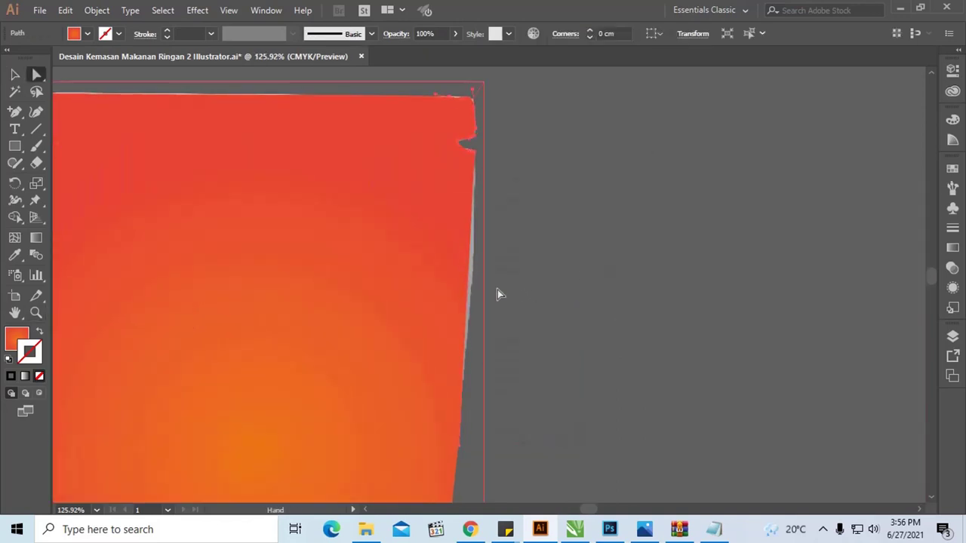
{"action": "left_click_drag", "start_coordinate": [517, 238], "coordinate": [540, 210]}
{"action": "left_click", "coordinate": [476, 373]}
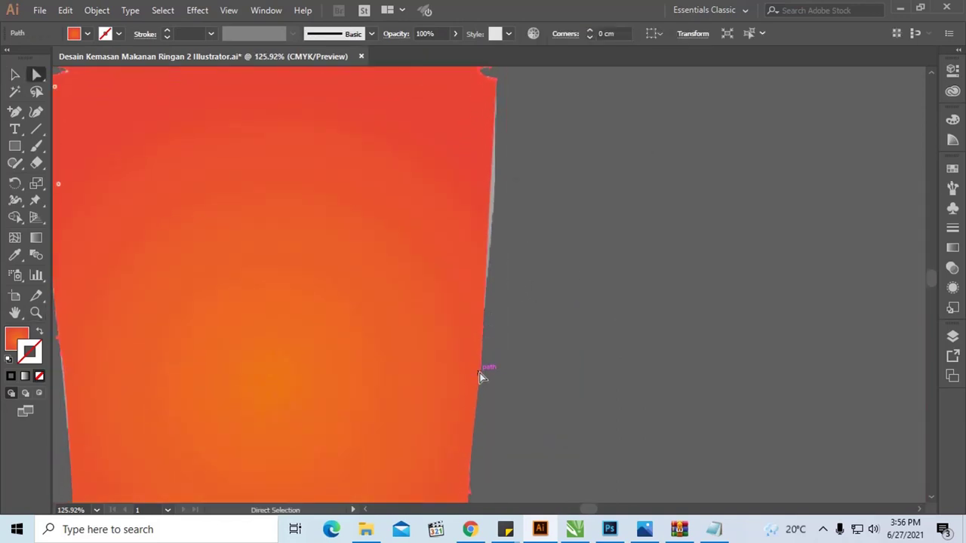
{"action": "left_click_drag", "start_coordinate": [479, 373], "coordinate": [484, 357]}
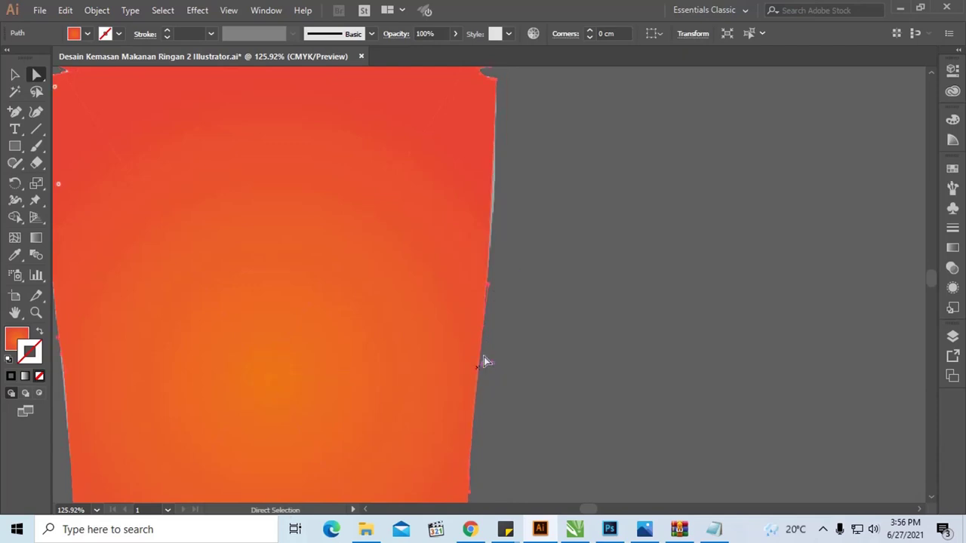
Zoom out to the full layout and show the pouch shape's Appearance panel
{"action": "key", "text": "ctrl+minus"}
{"action": "key", "text": "ctrl+minus"}
{"action": "key", "text": "ctrl+minus"}
{"action": "key", "text": "ctrl+minus"}
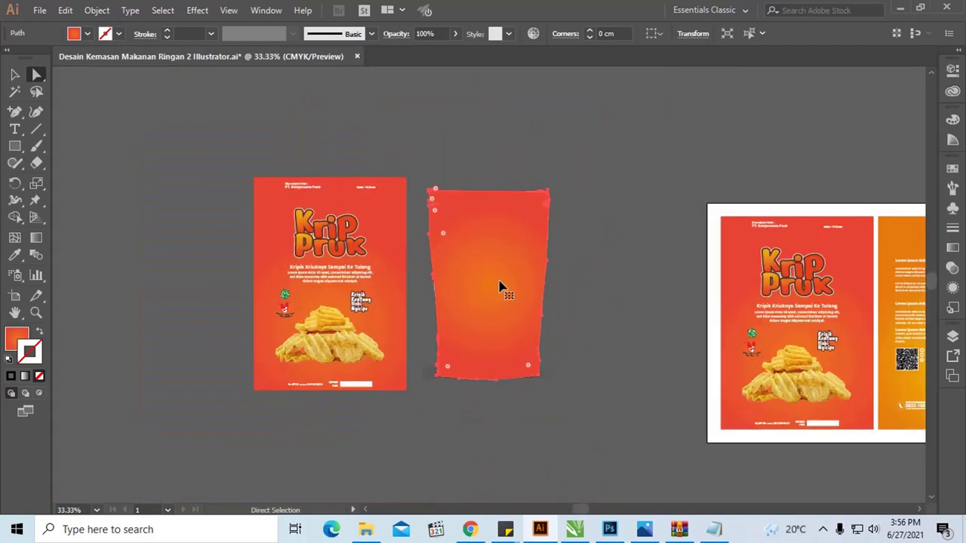
{"action": "key", "text": "space"}
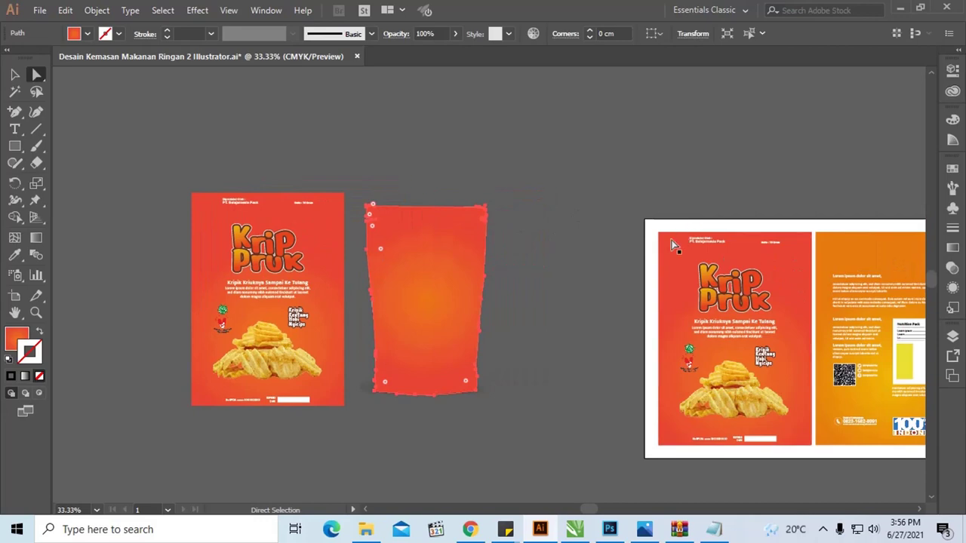
{"action": "left_click", "coordinate": [951, 288]}
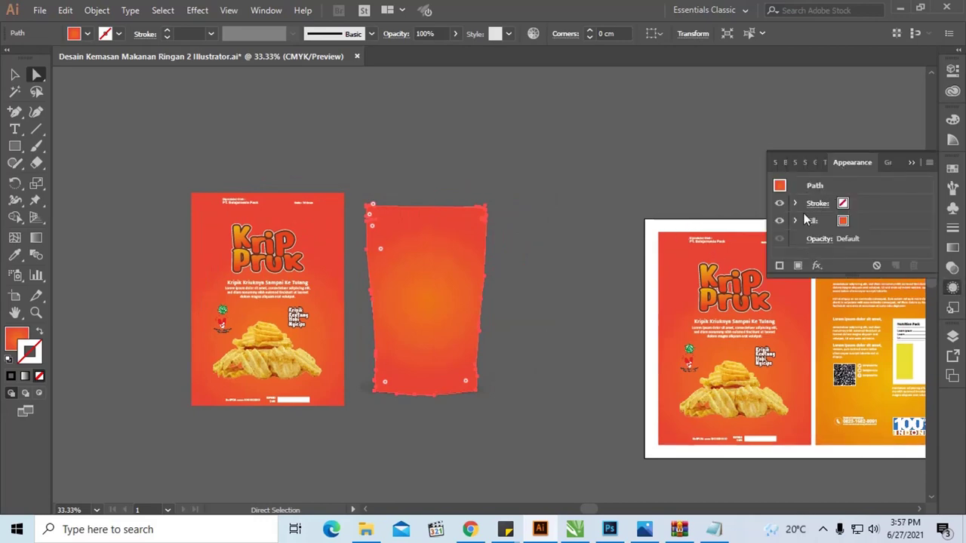
Set the orange pouch shape's blend mode to Multiply, then deselect to review
{"action": "left_click", "coordinate": [819, 239]}
{"action": "left_click", "coordinate": [726, 266]}
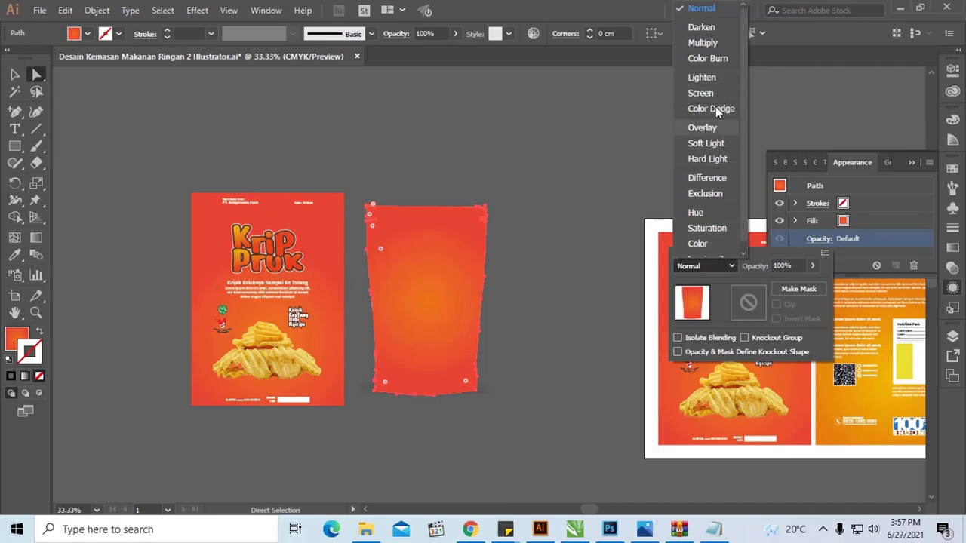
{"action": "left_click", "coordinate": [703, 43]}
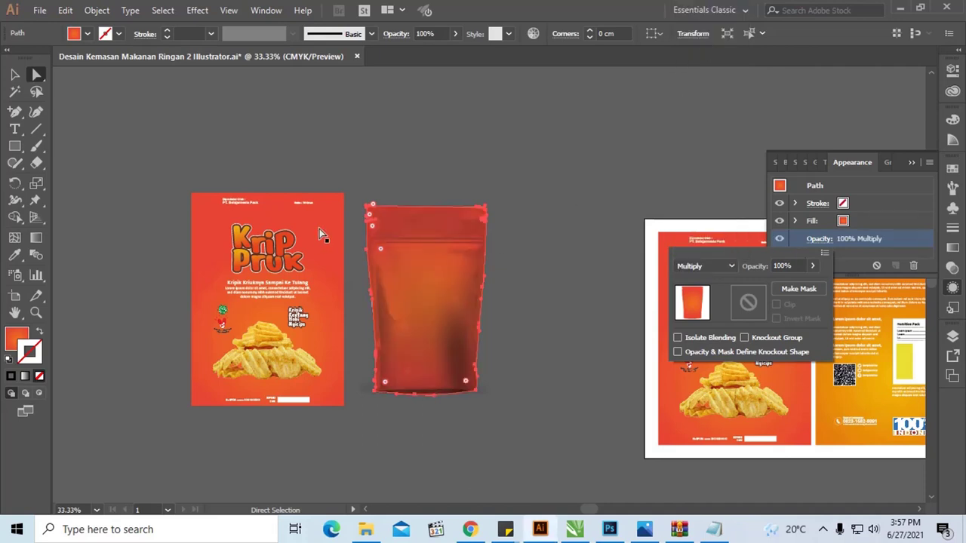
{"action": "left_click", "coordinate": [370, 146]}
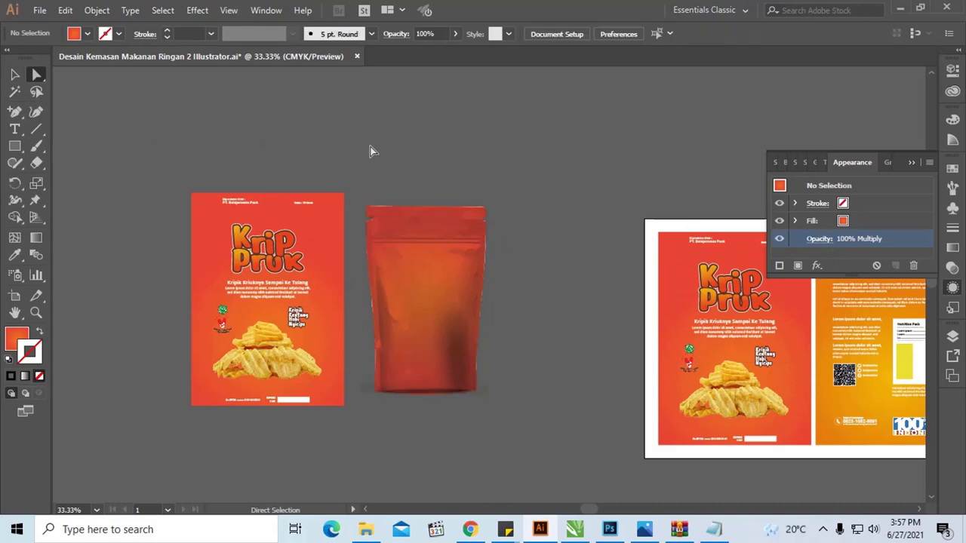
Zoom in and trial-move the orange shape aside, undoing each move
{"action": "key", "text": "z"}
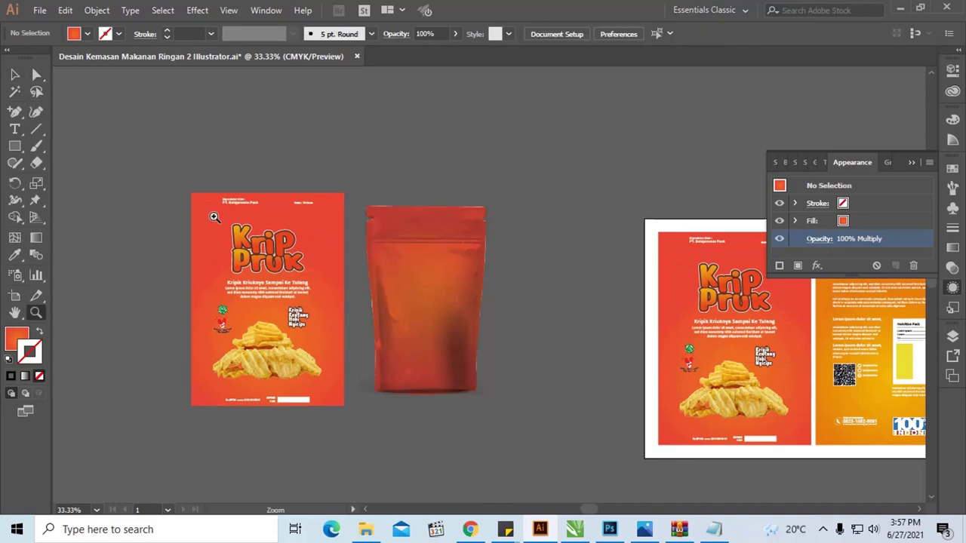
{"action": "left_click_drag", "start_coordinate": [237, 224], "coordinate": [541, 409]}
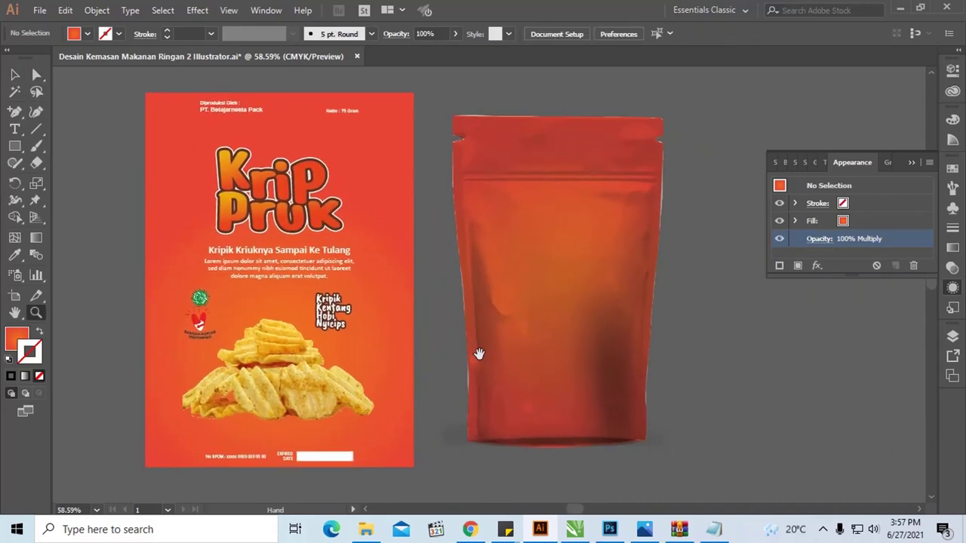
{"action": "key", "text": "v"}
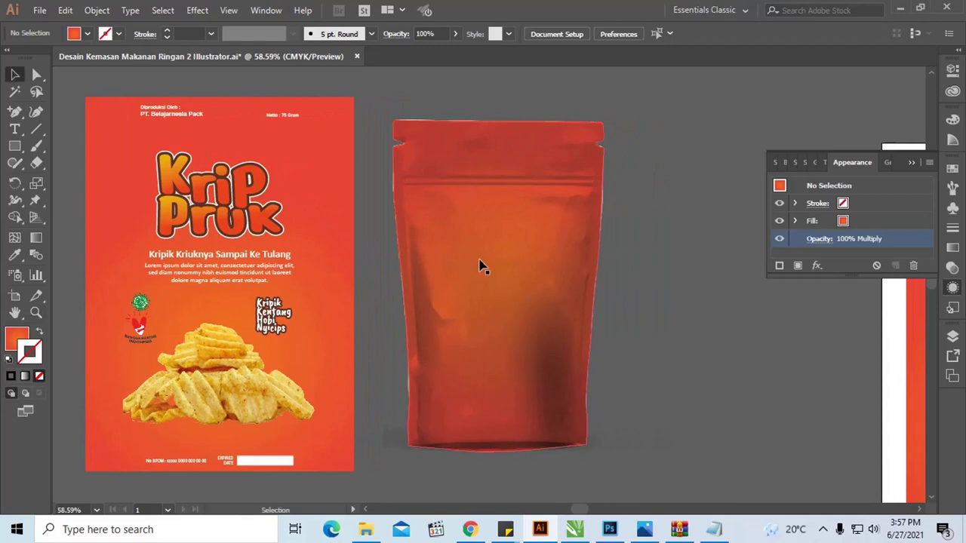
{"action": "left_click_drag", "start_coordinate": [474, 278], "coordinate": [621, 274]}
{"action": "key", "text": "ctrl+z"}
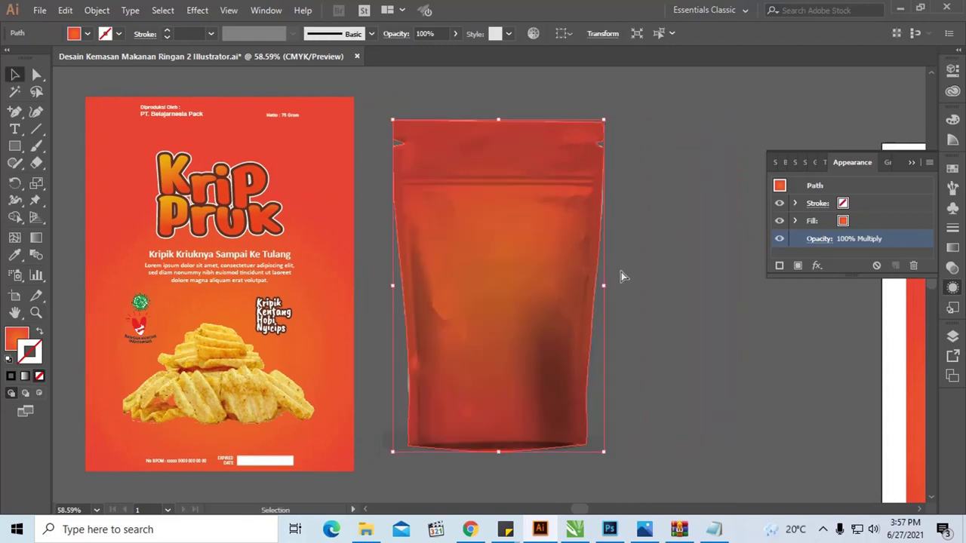
{"action": "left_click", "coordinate": [911, 162]}
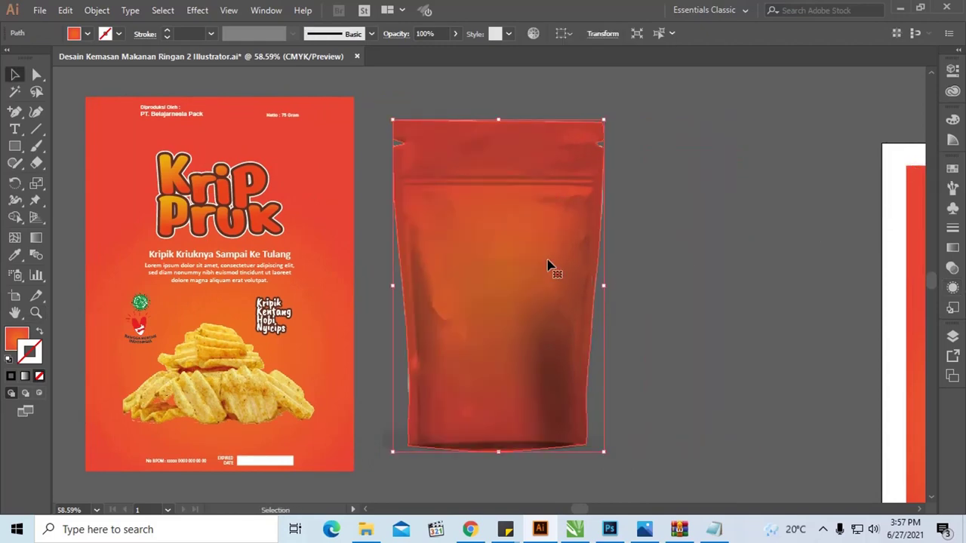
{"action": "left_click_drag", "start_coordinate": [548, 267], "coordinate": [749, 265]}
{"action": "key", "text": "ctrl+z"}
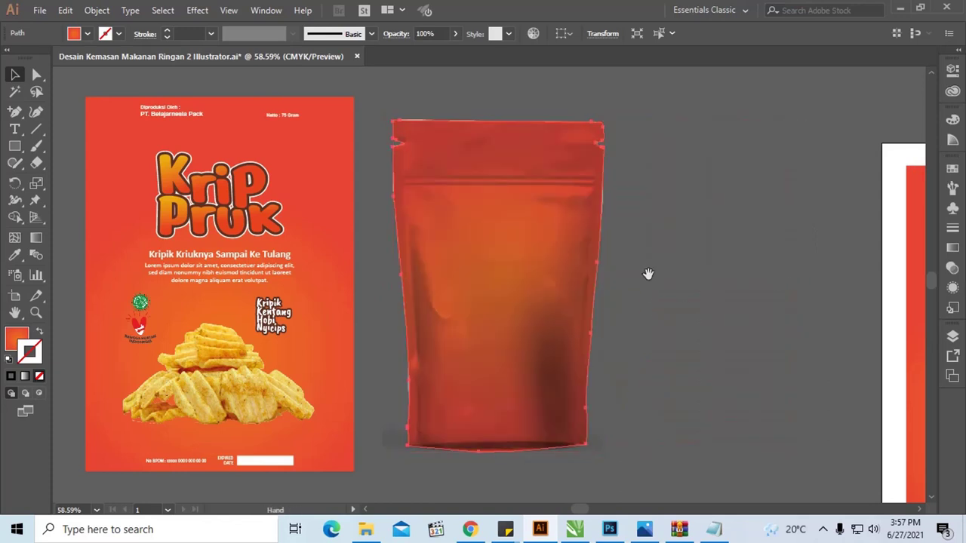
Try moving and duplicating the pouch shape to the right, undoing both attempts
{"action": "left_click_drag", "start_coordinate": [653, 269], "coordinate": [606, 285]}
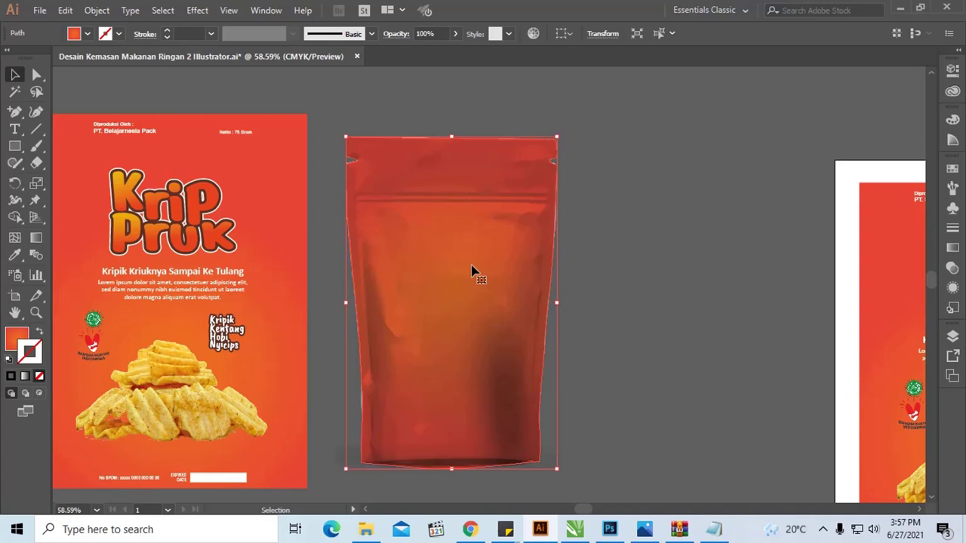
{"action": "left_click_drag", "start_coordinate": [471, 267], "coordinate": [585, 268]}
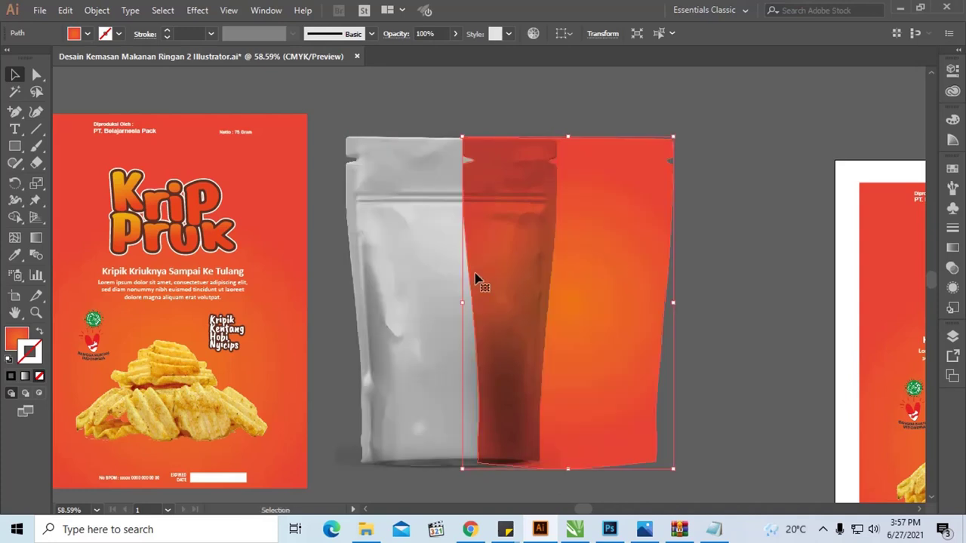
{"action": "key", "text": "ctrl+z"}
{"action": "key", "text": "a"}
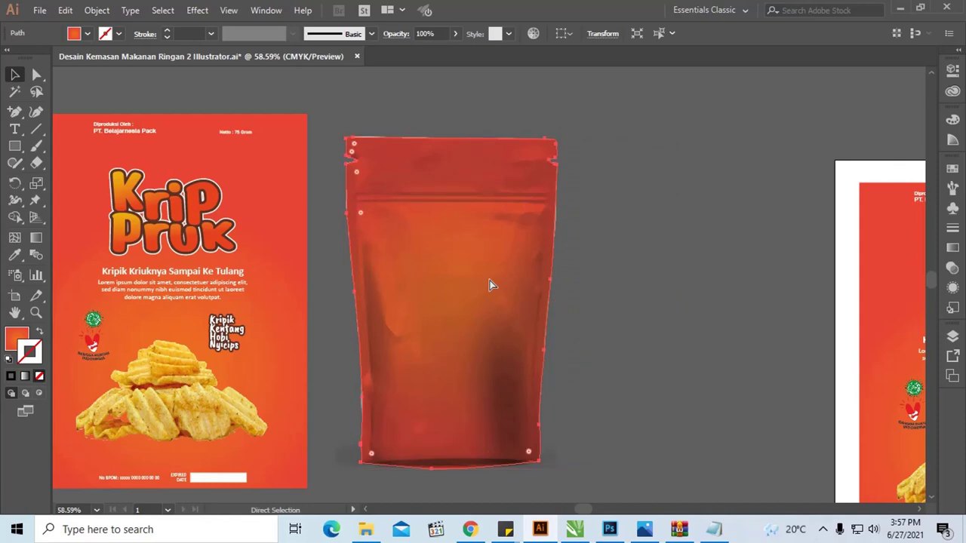
{"action": "left_click_drag", "start_coordinate": [471, 285], "coordinate": [677, 291]}
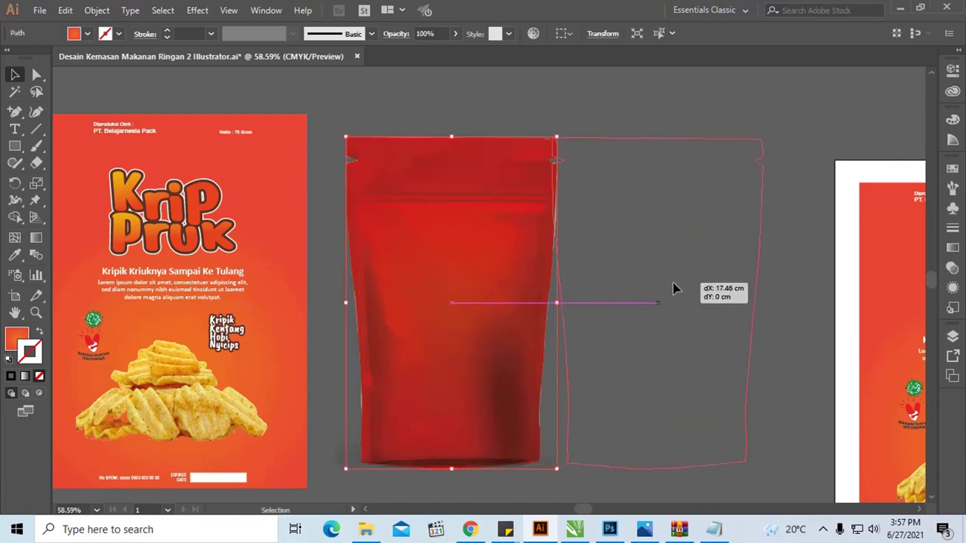
{"action": "key", "text": "ctrl+z"}
{"action": "key", "text": "v"}
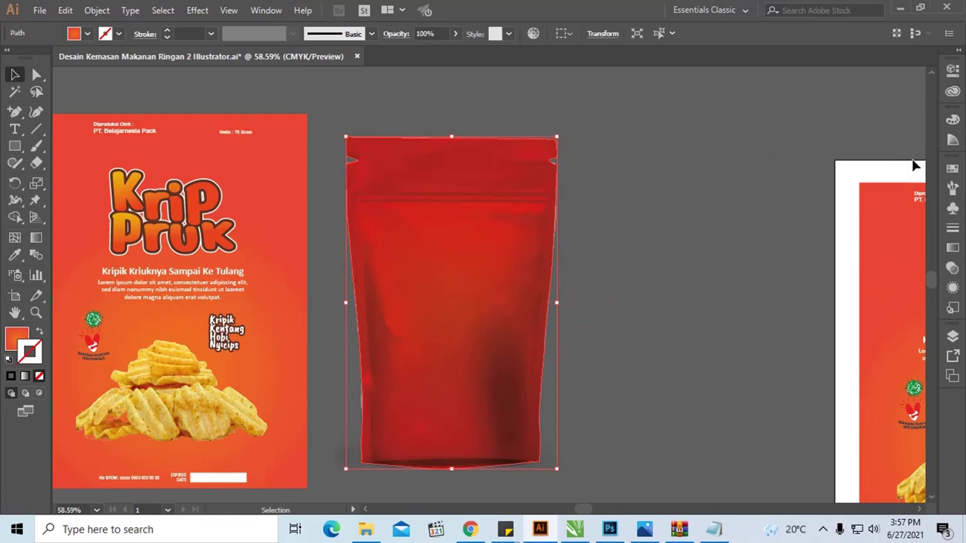
Set the fill to white (FFFFFF) and place a copy right of the orange pouch
{"action": "double_click", "coordinate": [18, 339]}
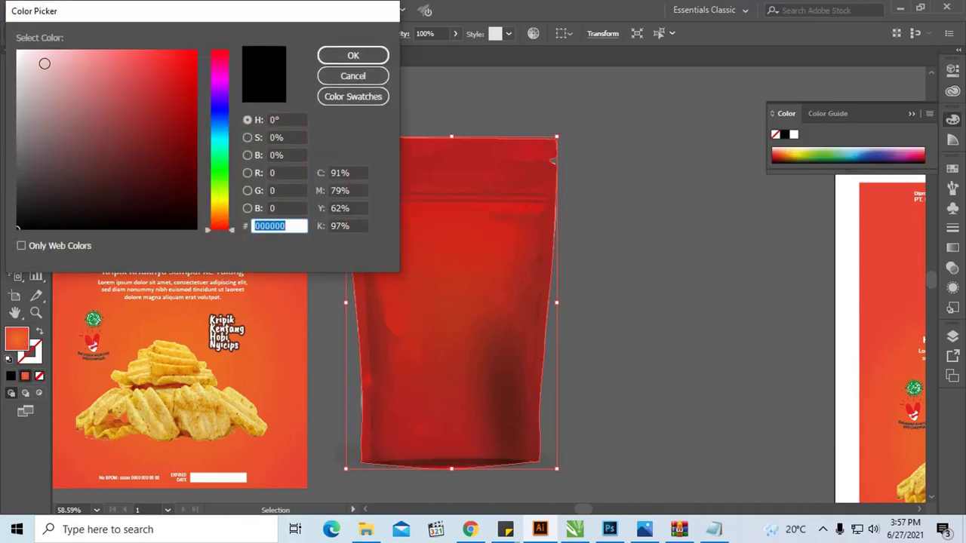
{"action": "type", "text": "FFFFFF"}
{"action": "left_click", "coordinate": [327, 55]}
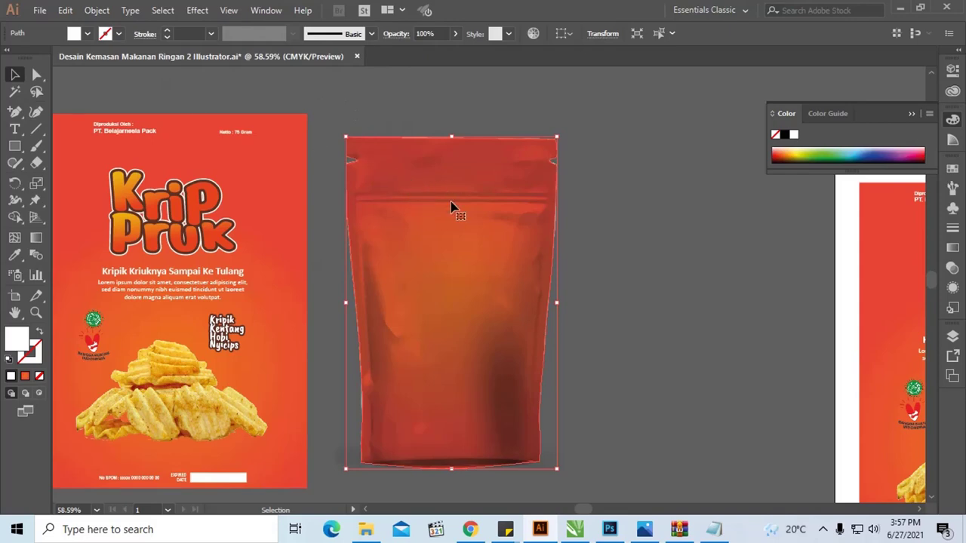
{"action": "left_click_drag", "start_coordinate": [439, 207], "coordinate": [624, 205]}
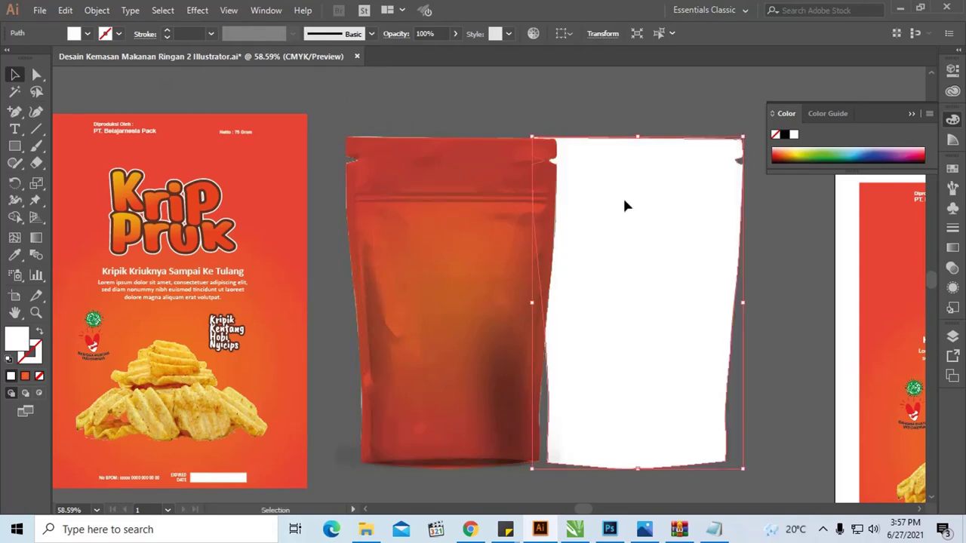
Shift the orange multiply shape left off the silver pouch and nudge the white copy right
{"action": "left_click_drag", "start_coordinate": [448, 224], "coordinate": [345, 222]}
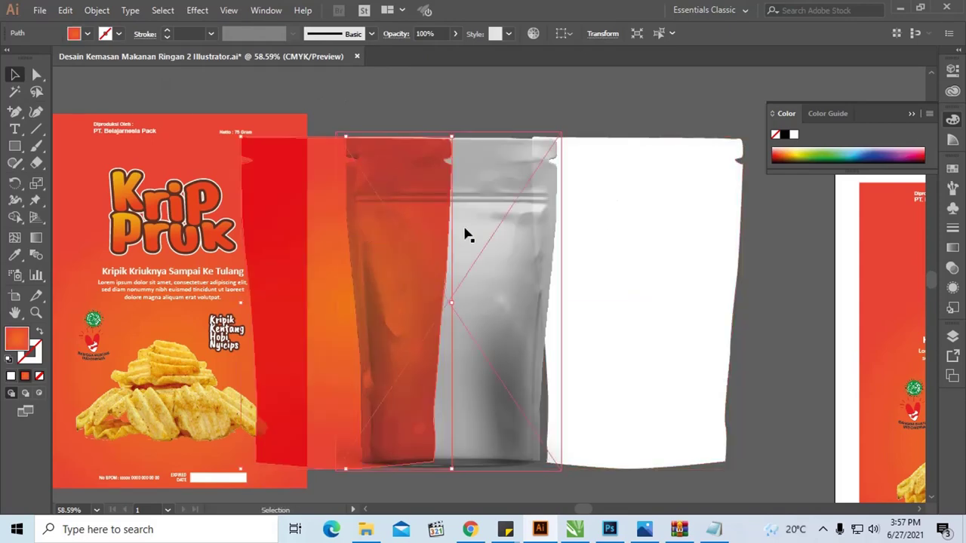
{"action": "mouse_move", "coordinate": [643, 218]}
{"action": "left_mouse_down"}
{"action": "mouse_move", "coordinate": [448, 215]}
{"action": "mouse_move", "coordinate": [617, 230]}
{"action": "left_mouse_up"}
{"action": "left_click_drag", "start_coordinate": [565, 252], "coordinate": [607, 250]}
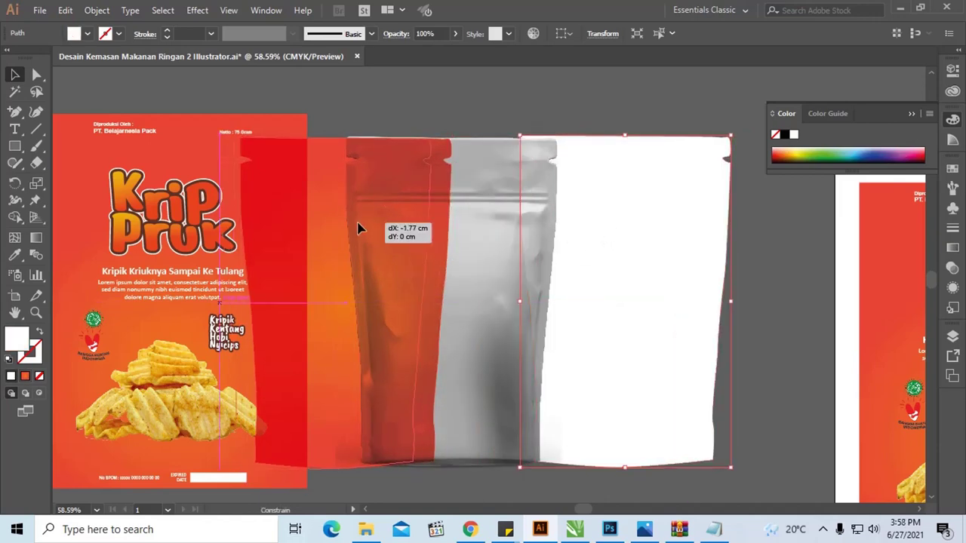
{"action": "left_click_drag", "start_coordinate": [379, 229], "coordinate": [357, 224]}
{"action": "left_click", "coordinate": [636, 235]}
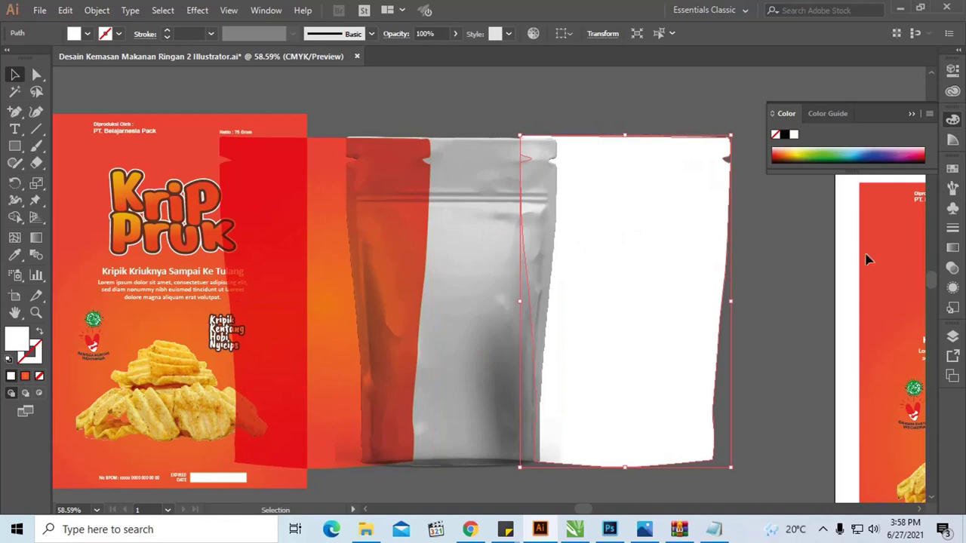
Set the white pouch shape's blend mode to Overlay in the Appearance panel
{"action": "left_click", "coordinate": [953, 338]}
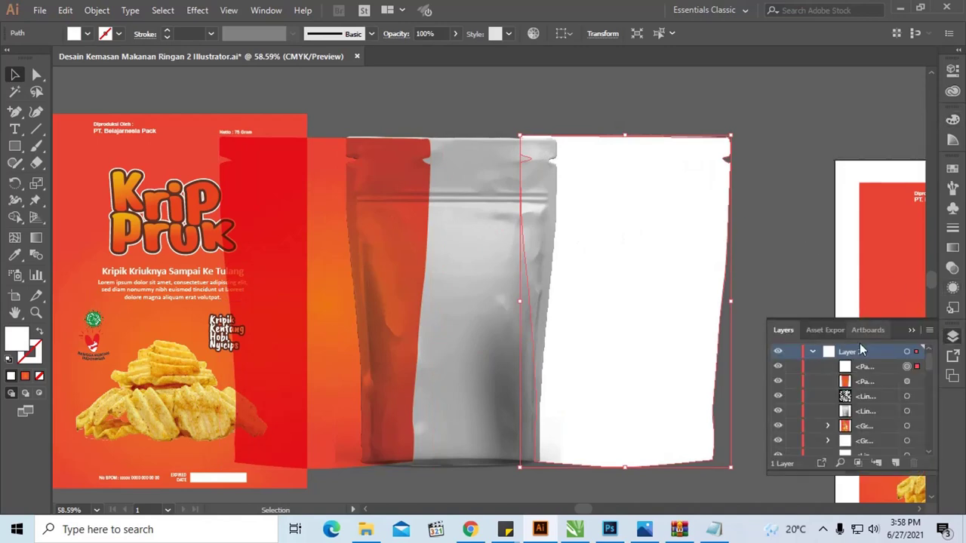
{"action": "left_click", "coordinate": [953, 290]}
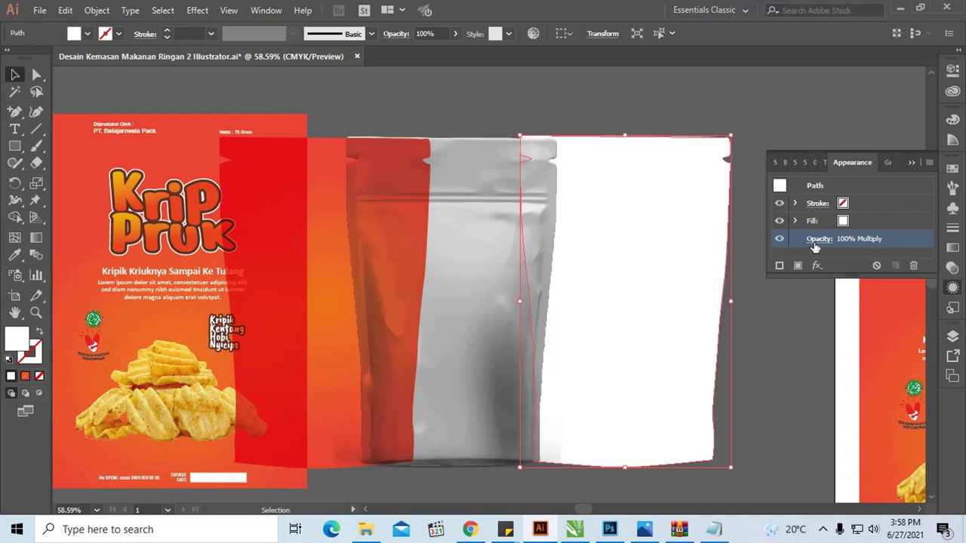
{"action": "left_click", "coordinate": [817, 240]}
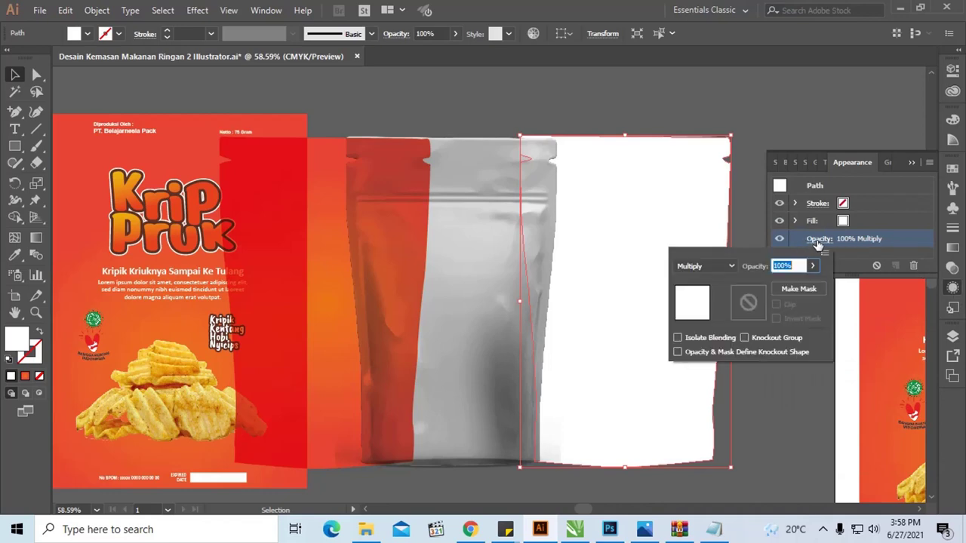
{"action": "left_click", "coordinate": [728, 267]}
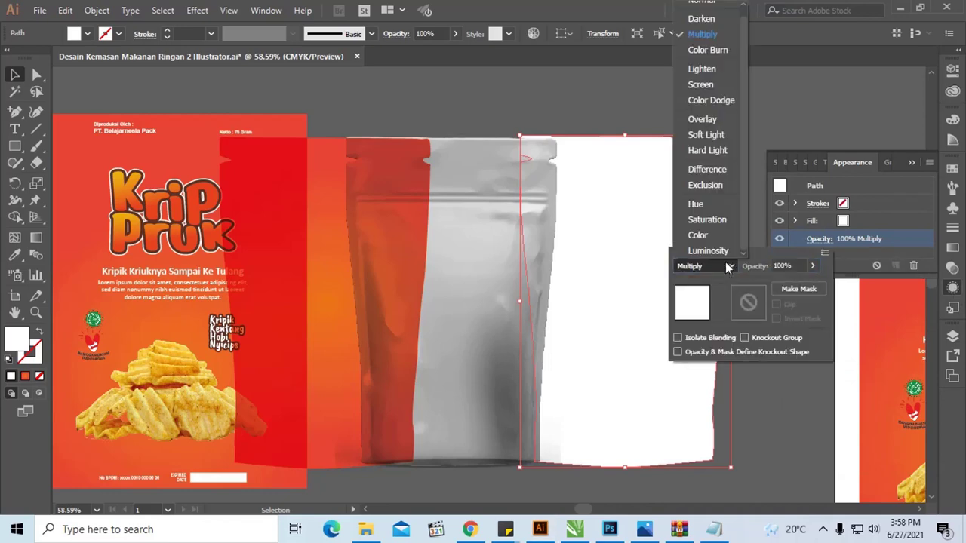
{"action": "left_click", "coordinate": [714, 118]}
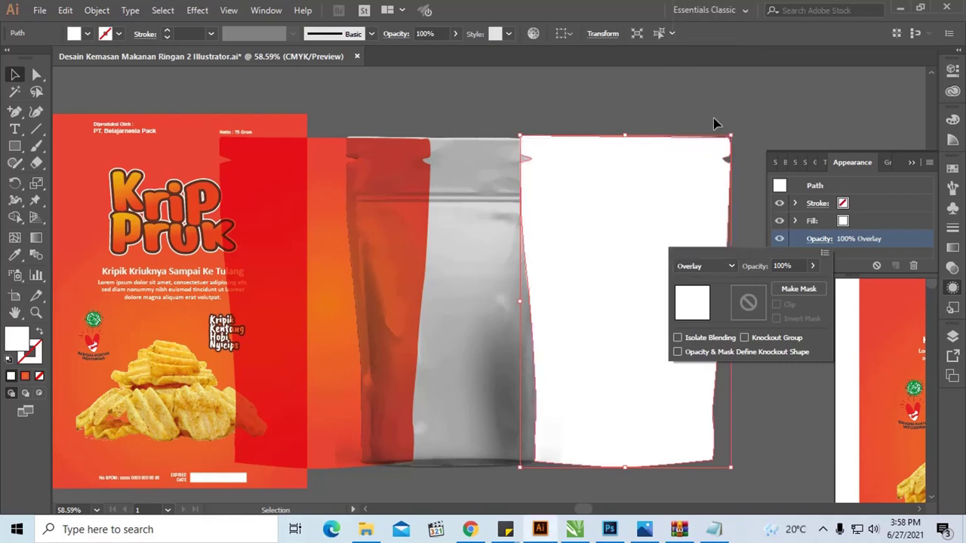
{"action": "left_click", "coordinate": [638, 194]}
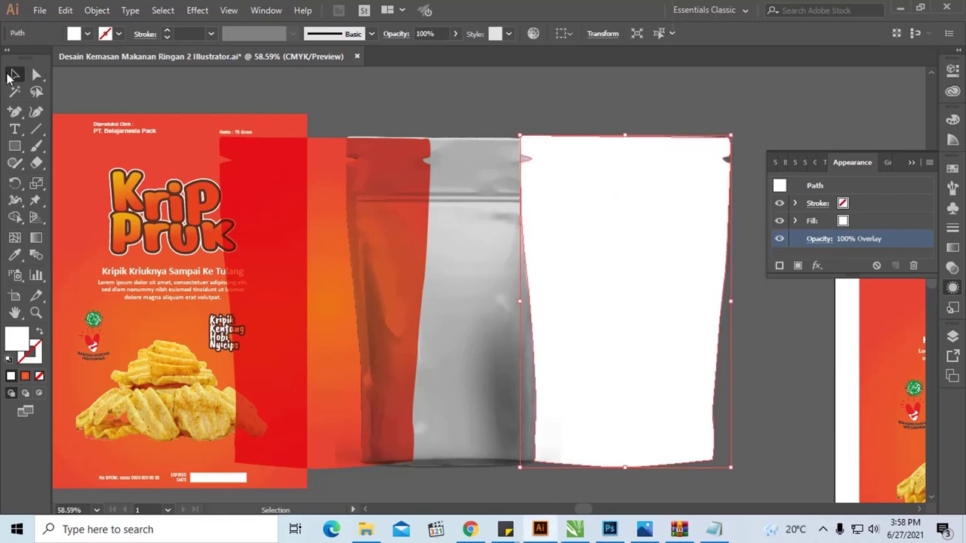
{"action": "left_click", "coordinate": [452, 103]}
Move the white and orange pouch shapes onto the mockup and bring the orange pouch to front
{"action": "mouse_move", "coordinate": [614, 169]}
{"action": "left_mouse_down"}
{"action": "mouse_move", "coordinate": [426, 170]}
{"action": "mouse_move", "coordinate": [485, 183]}
{"action": "left_mouse_up"}
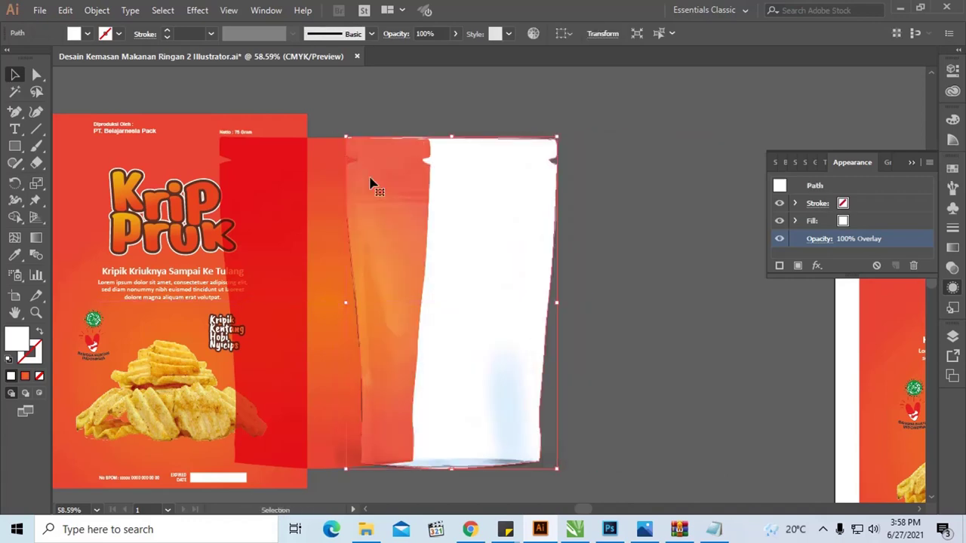
{"action": "left_click_drag", "start_coordinate": [312, 173], "coordinate": [491, 167]}
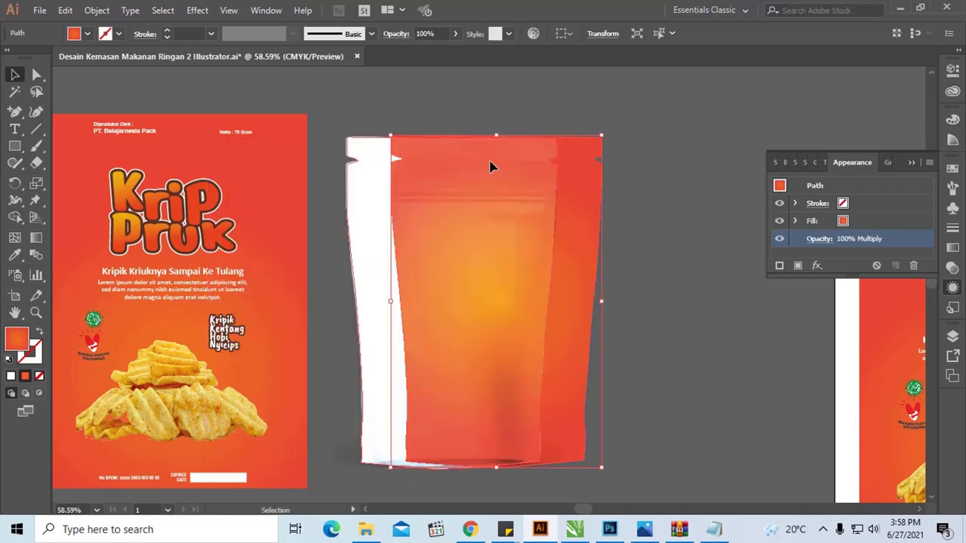
{"action": "left_click", "coordinate": [619, 177]}
{"action": "left_click_drag", "start_coordinate": [587, 182], "coordinate": [625, 179]}
{"action": "right_click", "coordinate": [618, 175]}
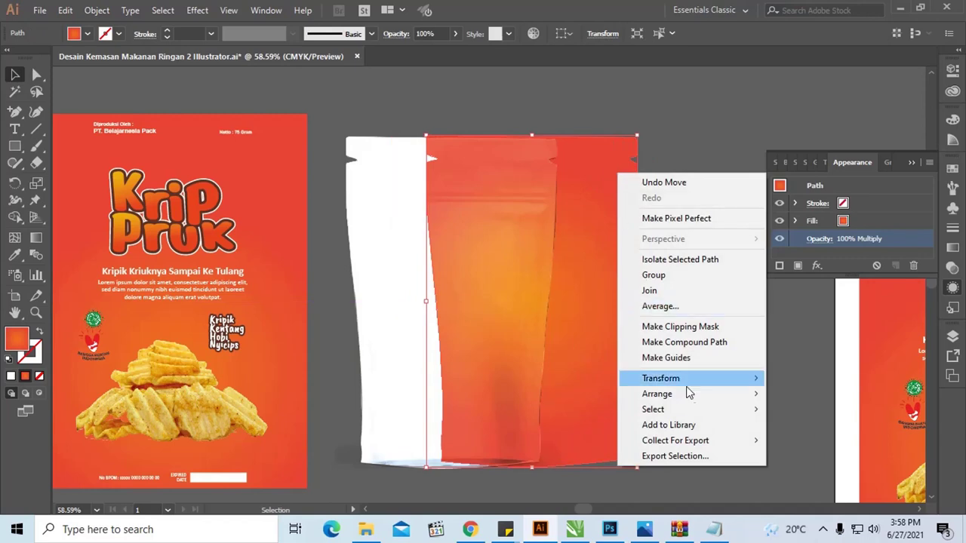
{"action": "mouse_move", "coordinate": [657, 393]}
{"action": "left_click", "coordinate": [821, 394]}
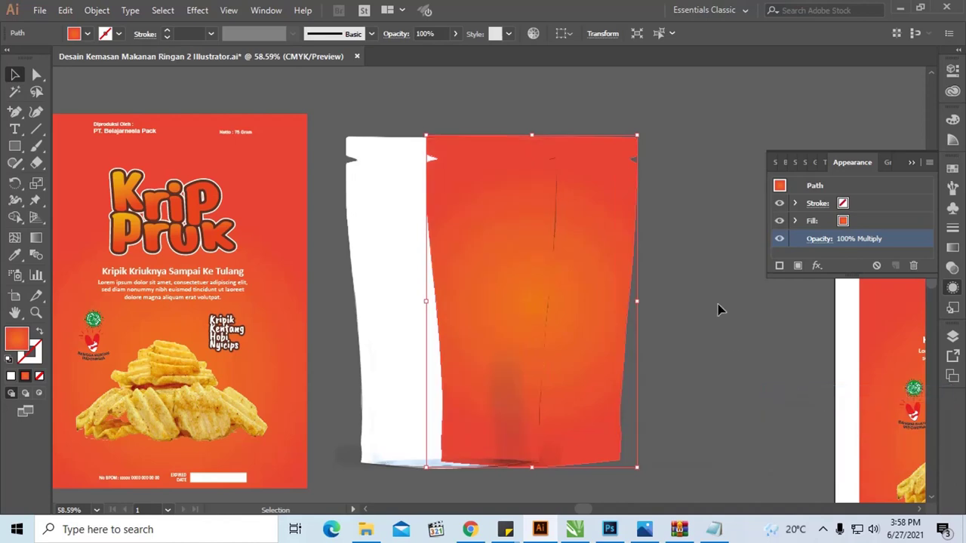
Lower the white Overlay shape's opacity to 63%
{"action": "left_click", "coordinate": [390, 203]}
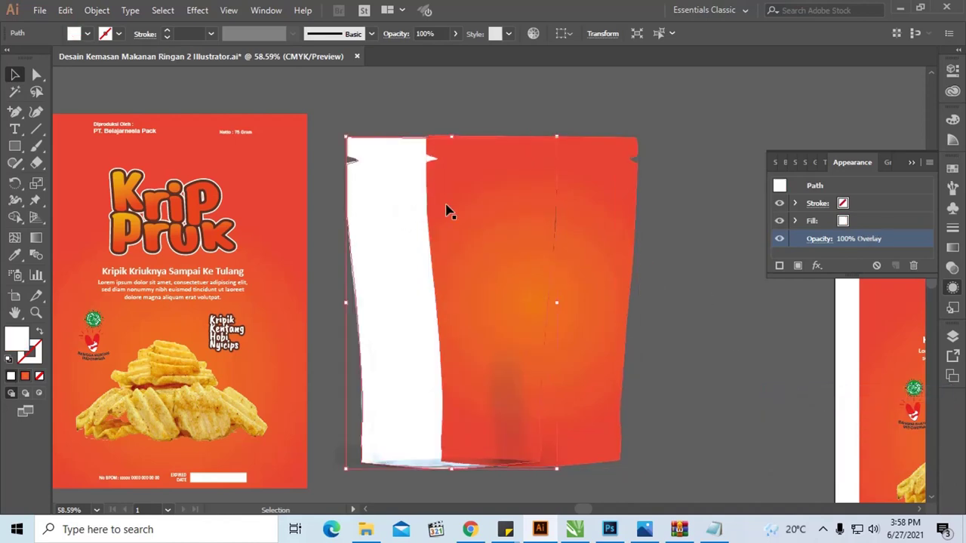
{"action": "left_click", "coordinate": [821, 239]}
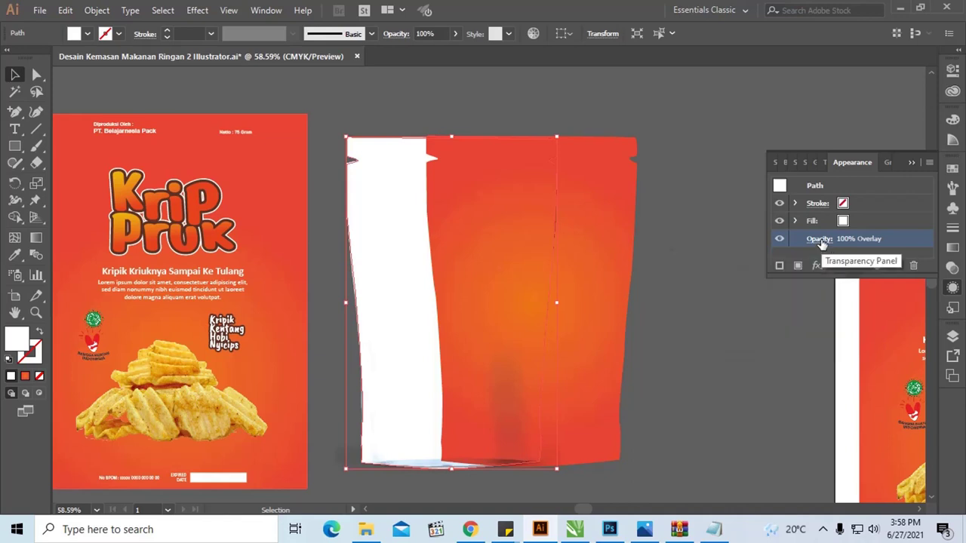
{"action": "left_click", "coordinate": [821, 242]}
{"action": "left_click", "coordinate": [814, 267]}
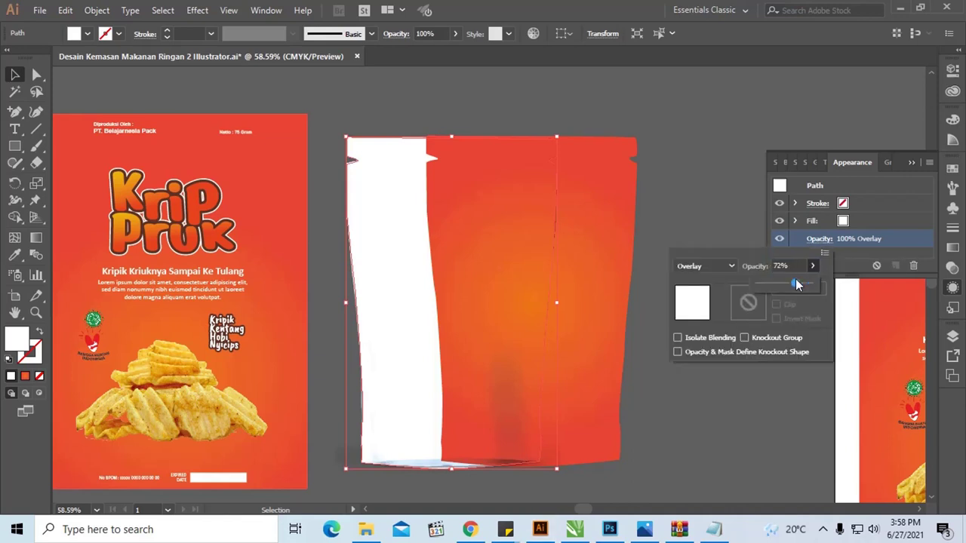
{"action": "left_click_drag", "start_coordinate": [797, 284], "coordinate": [792, 286]}
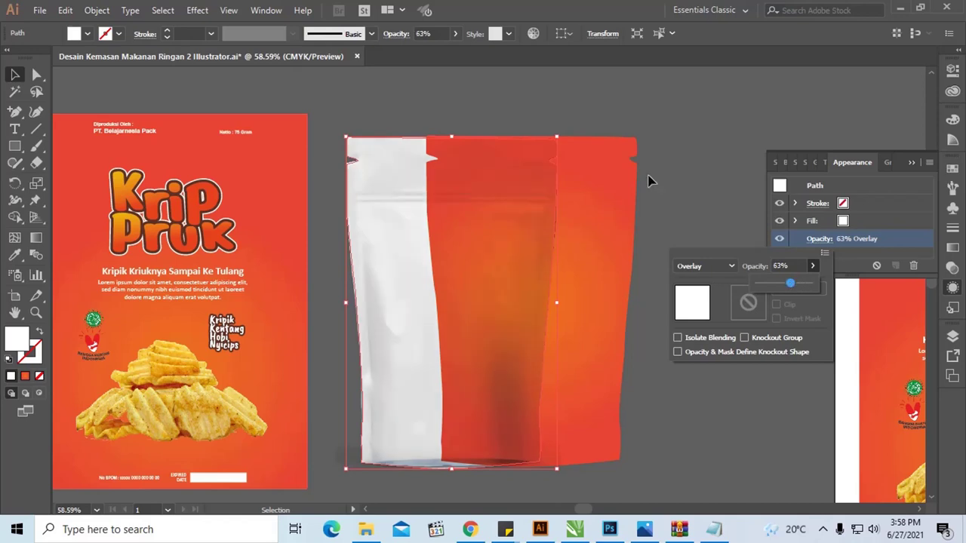
{"action": "left_click", "coordinate": [685, 175]}
{"action": "key", "text": "Return"}
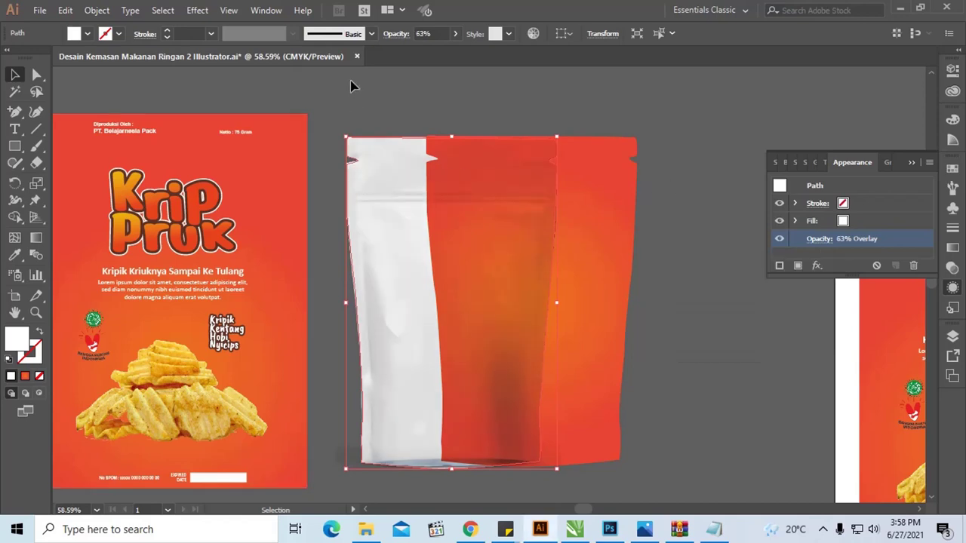
Position the orange Multiply pouch over the white Overlay shape on the mockup
{"action": "left_click", "coordinate": [302, 90]}
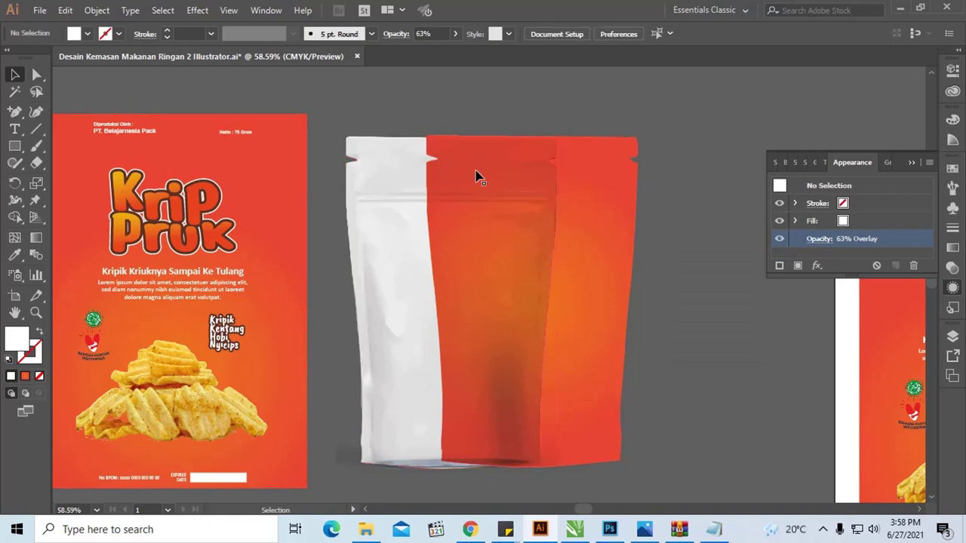
{"action": "left_click_drag", "start_coordinate": [578, 181], "coordinate": [475, 185]}
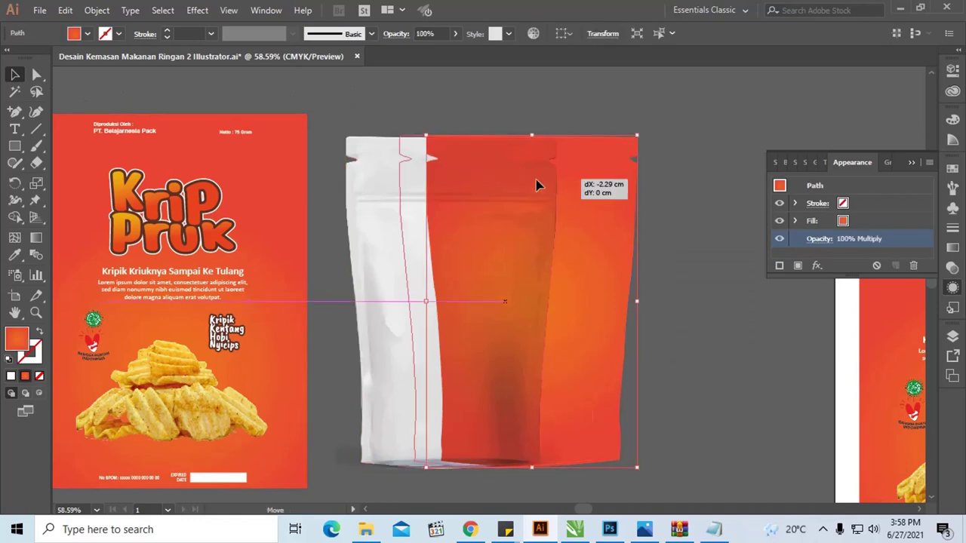
{"action": "left_click_drag", "start_coordinate": [475, 185], "coordinate": [498, 179]}
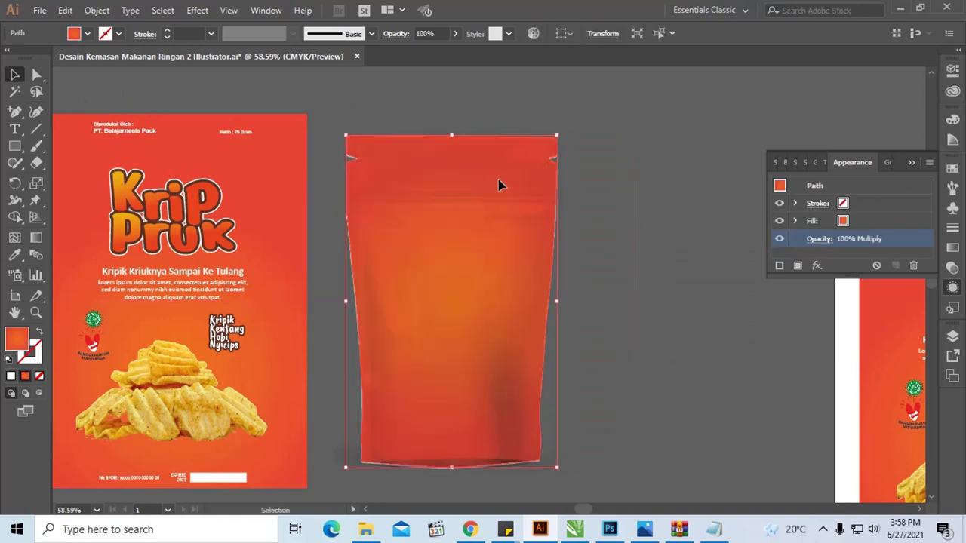
{"action": "left_click", "coordinate": [570, 226]}
{"action": "left_click_drag", "start_coordinate": [510, 238], "coordinate": [595, 234]}
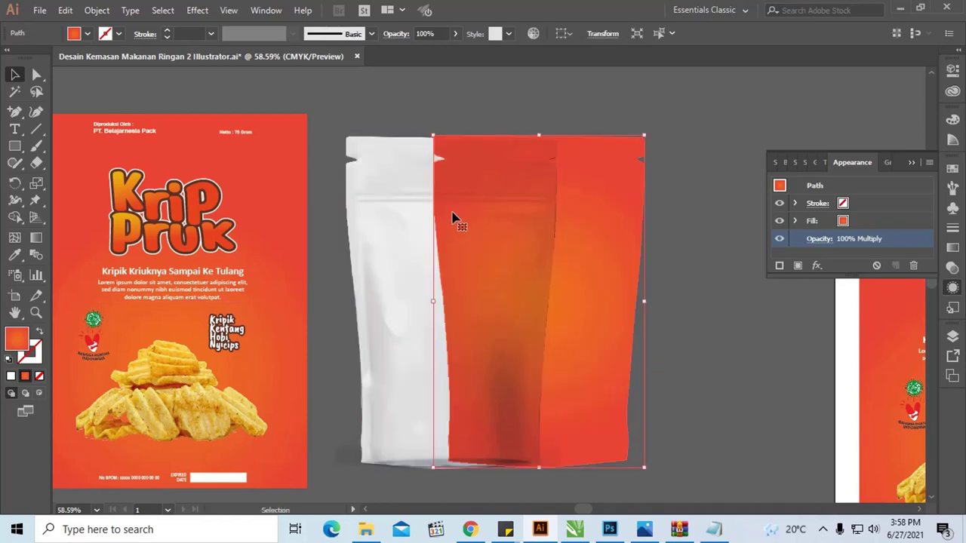
Check the Overlay effect, then shift the white Overlay shape into alignment with the orange pouch
{"action": "left_click", "coordinate": [404, 211]}
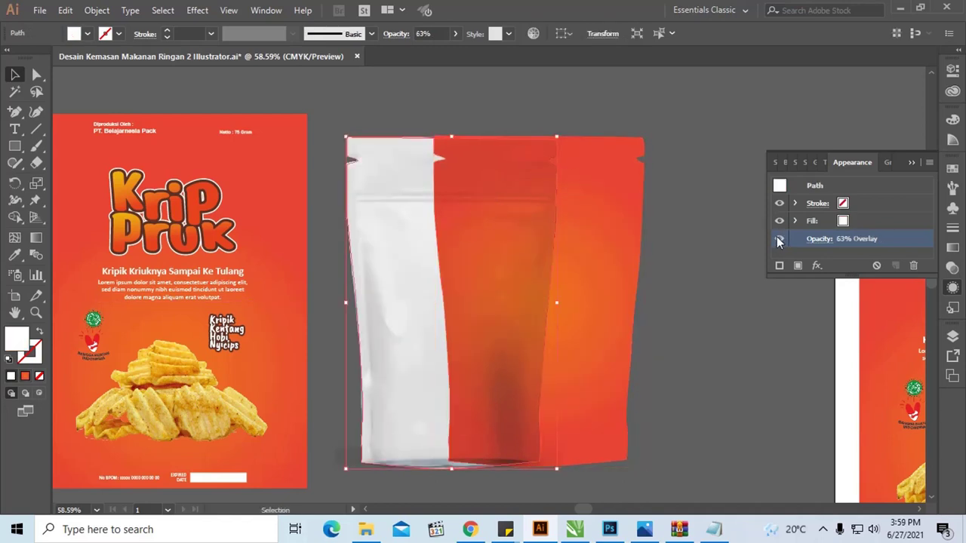
{"action": "left_click", "coordinate": [780, 239]}
{"action": "left_click", "coordinate": [780, 240]}
{"action": "left_click_drag", "start_coordinate": [388, 203], "coordinate": [276, 201]}
{"action": "key", "text": "a"}
{"action": "key", "text": "ctrl+z"}
{"action": "key", "text": "ctrl+z"}
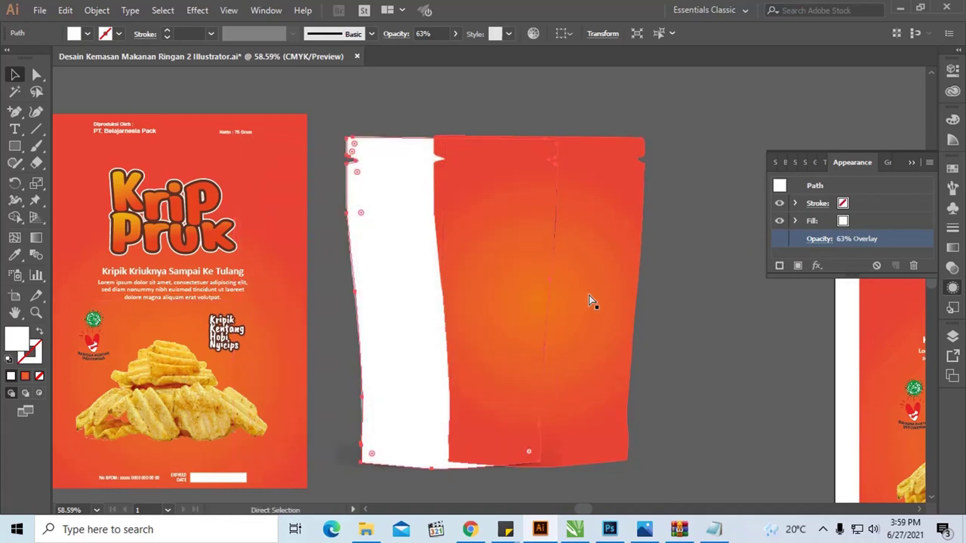
{"action": "key", "text": "ctrl+shift+z"}
{"action": "key", "text": "ctrl+shift+z"}
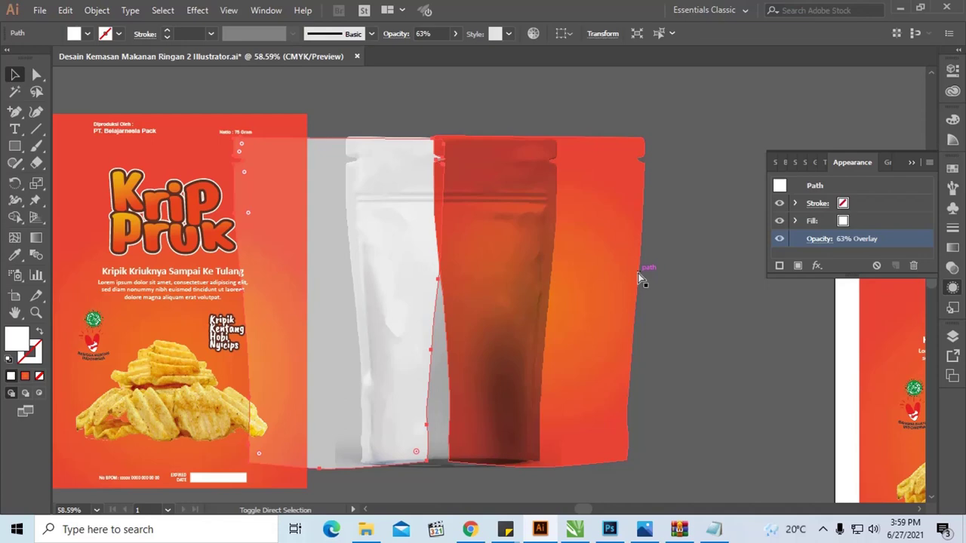
{"action": "left_click_drag", "start_coordinate": [369, 266], "coordinate": [489, 266]}
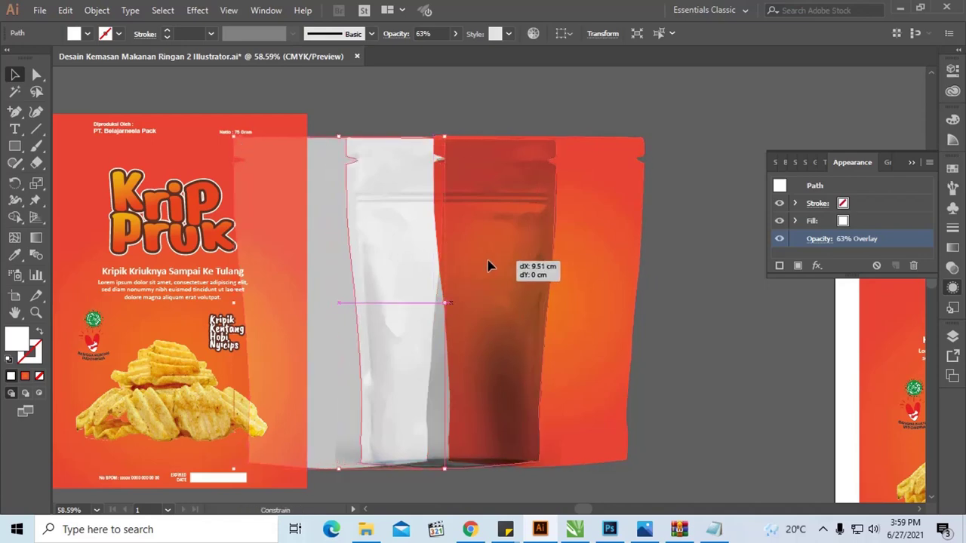
{"action": "mouse_move", "coordinate": [559, 270]}
{"action": "left_mouse_down"}
{"action": "mouse_move", "coordinate": [490, 269]}
{"action": "mouse_move", "coordinate": [517, 270]}
{"action": "left_mouse_up"}
{"action": "left_click", "coordinate": [606, 261]}
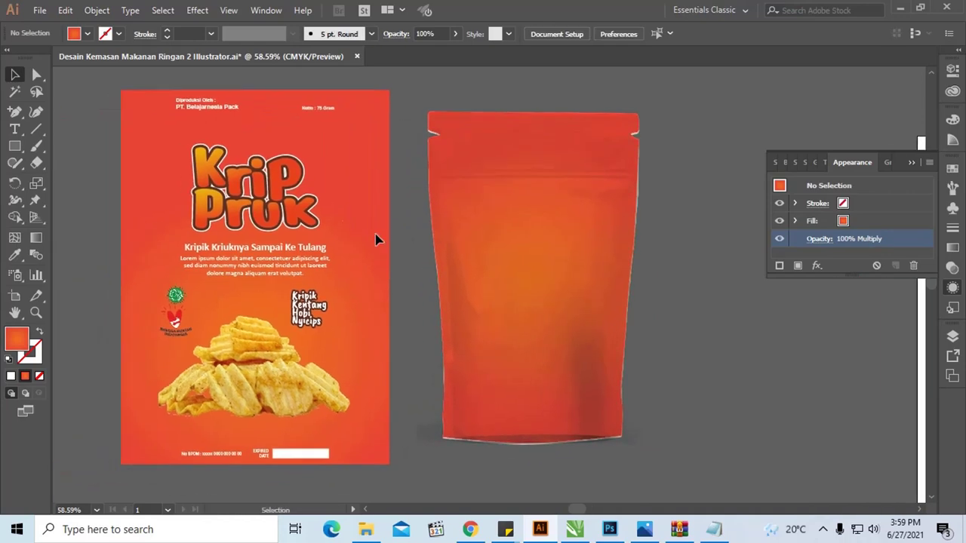
Zoom out and Alt-drag a copy of the orange pouch to the left of the red front panel
{"action": "mouse_move", "coordinate": [516, 216]}
{"action": "left_mouse_down"}
{"action": "mouse_move", "coordinate": [365, 240]}
{"action": "mouse_move", "coordinate": [394, 240]}
{"action": "left_mouse_up"}
{"action": "key", "text": "ctrl+minus"}
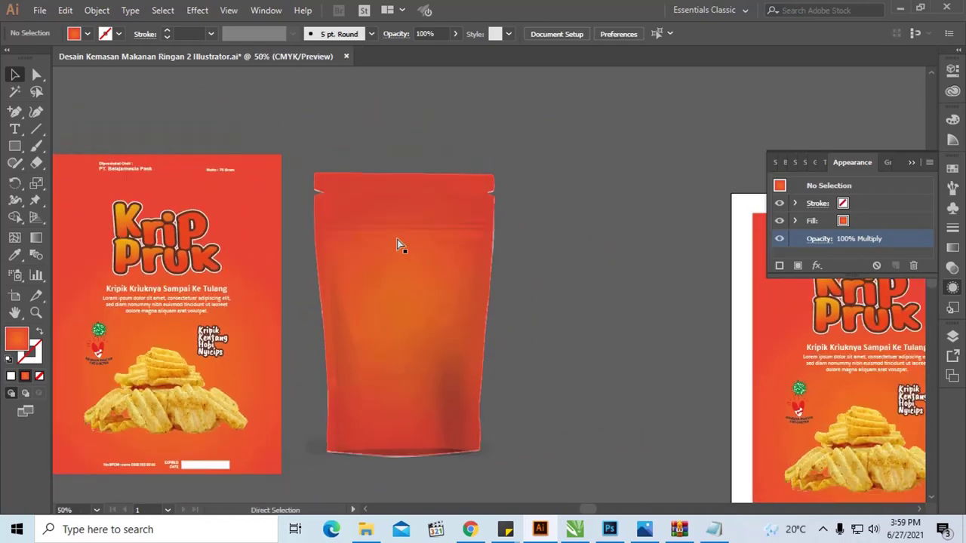
{"action": "key", "text": "ctrl+minus"}
{"action": "left_click_drag", "start_coordinate": [397, 240], "coordinate": [413, 229]}
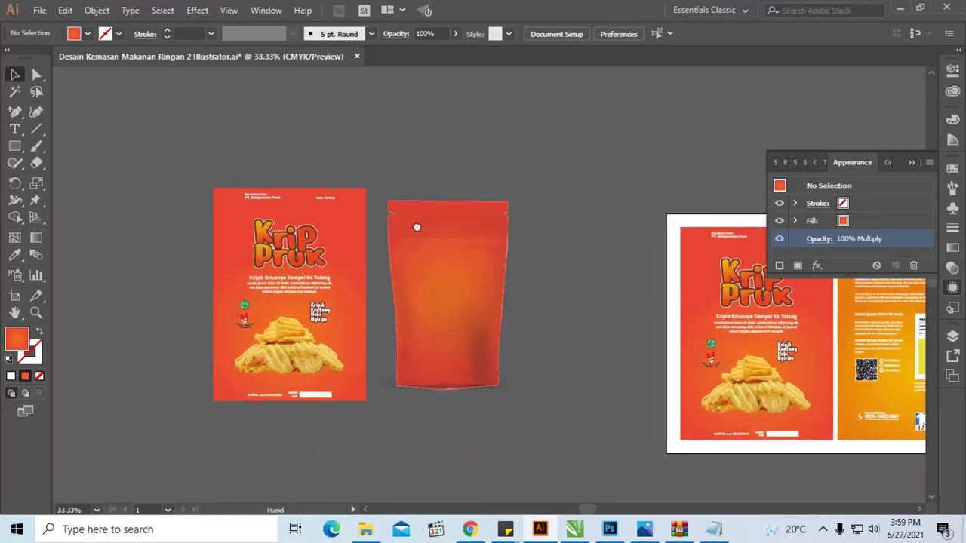
{"action": "left_click", "coordinate": [482, 270]}
{"action": "left_click_drag", "start_coordinate": [495, 235], "coordinate": [639, 215]}
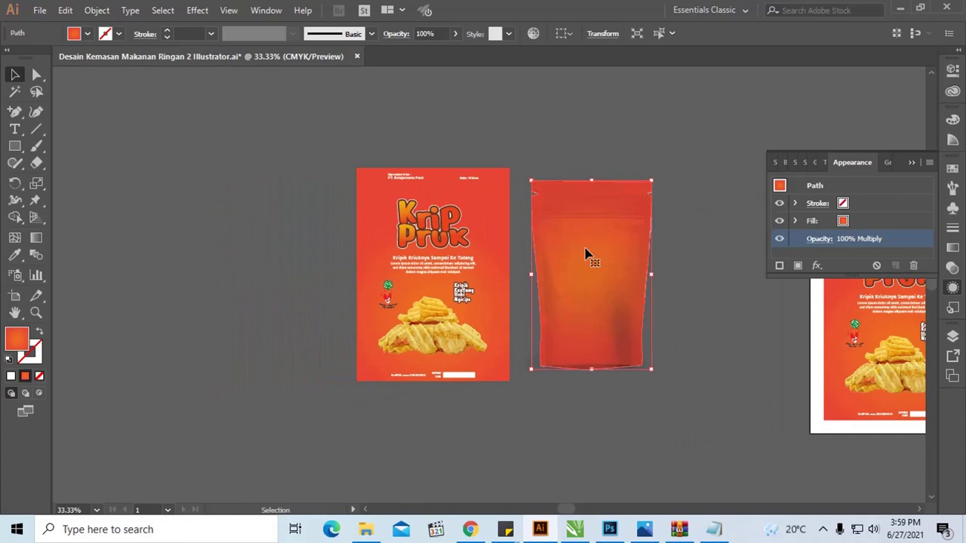
{"action": "left_click_drag", "start_coordinate": [584, 254], "coordinate": [274, 247]}
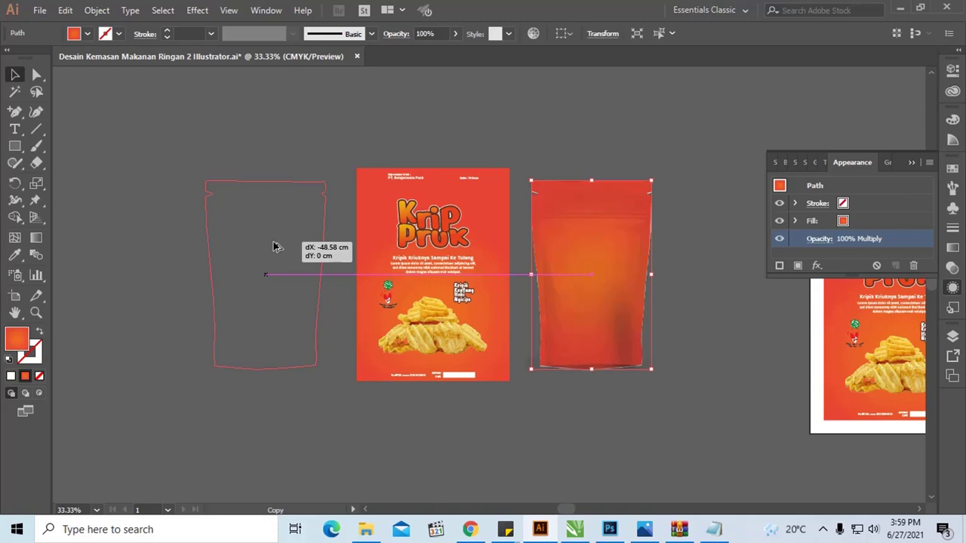
{"action": "left_click_drag", "start_coordinate": [274, 247], "coordinate": [274, 246]}
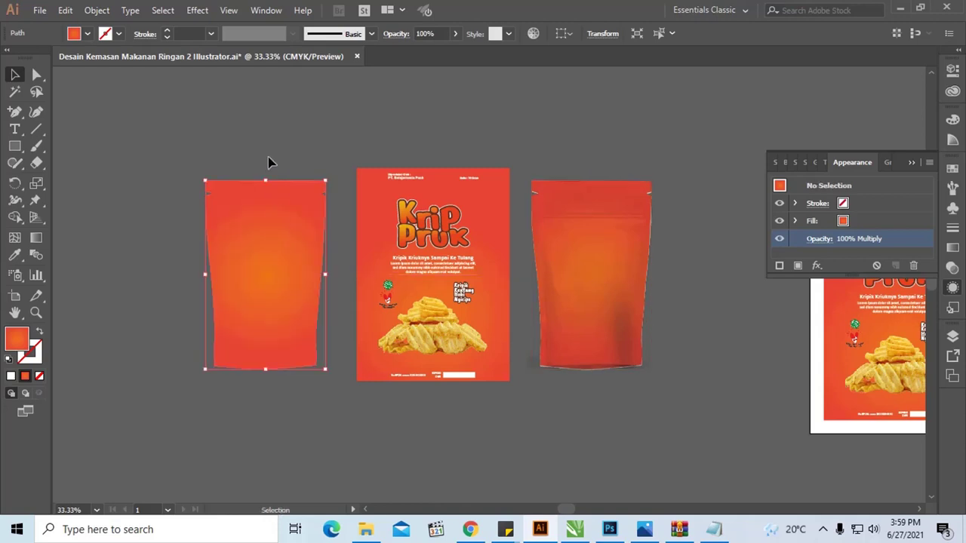
Ungroup the Krip Pruk front design, then select its orange background rectangle and the left pouch
{"action": "left_click", "coordinate": [332, 231]}
{"action": "left_click", "coordinate": [411, 230]}
{"action": "left_click_drag", "start_coordinate": [414, 243], "coordinate": [442, 232]}
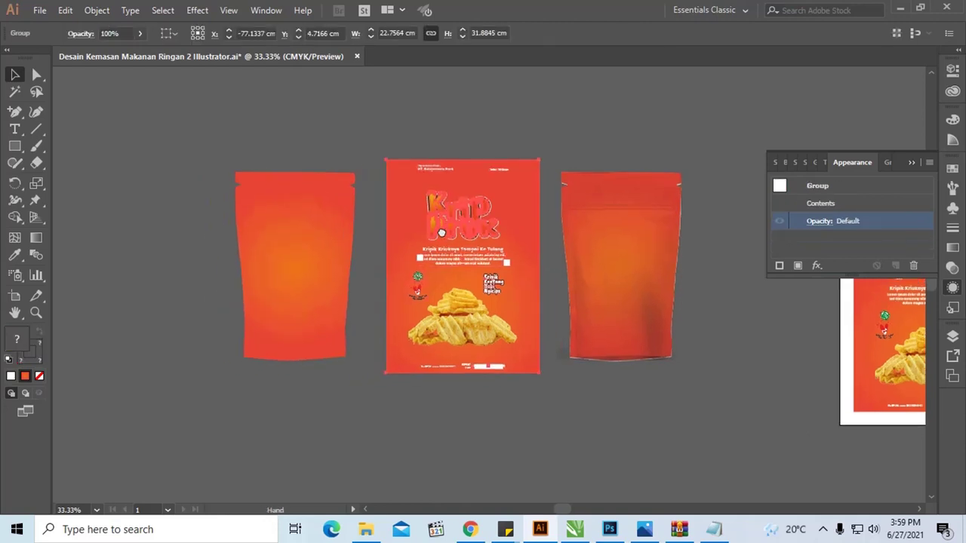
{"action": "left_click", "coordinate": [337, 228]}
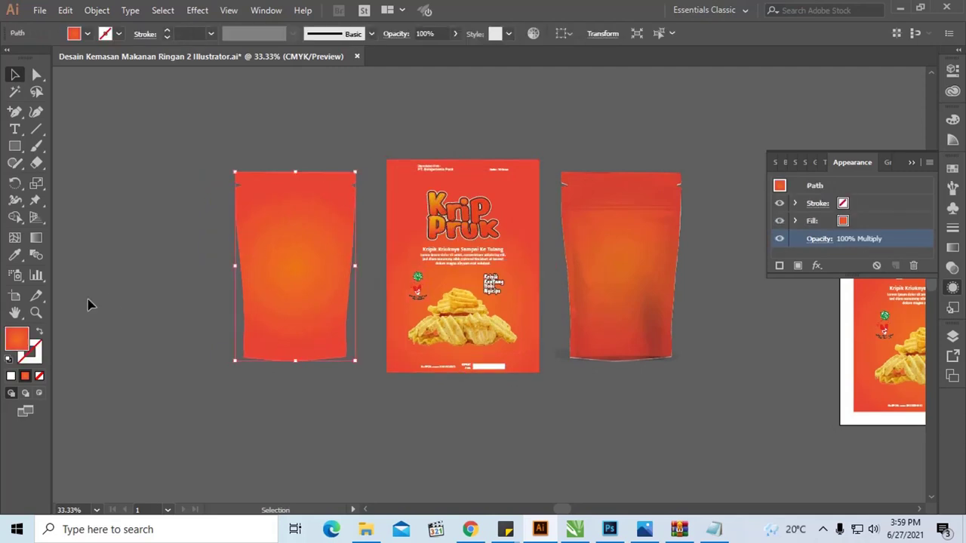
{"action": "left_click_drag", "start_coordinate": [445, 227], "coordinate": [472, 223]}
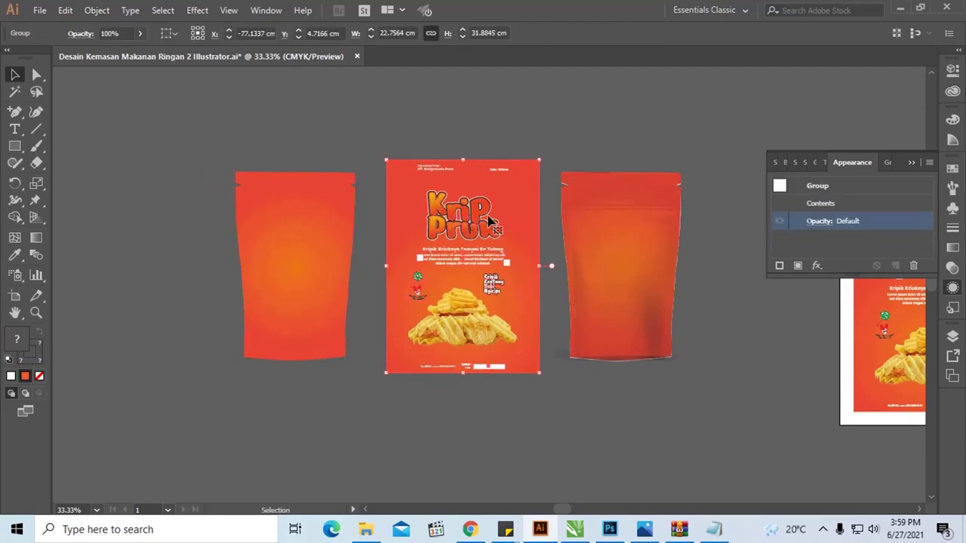
{"action": "right_click", "coordinate": [472, 223]}
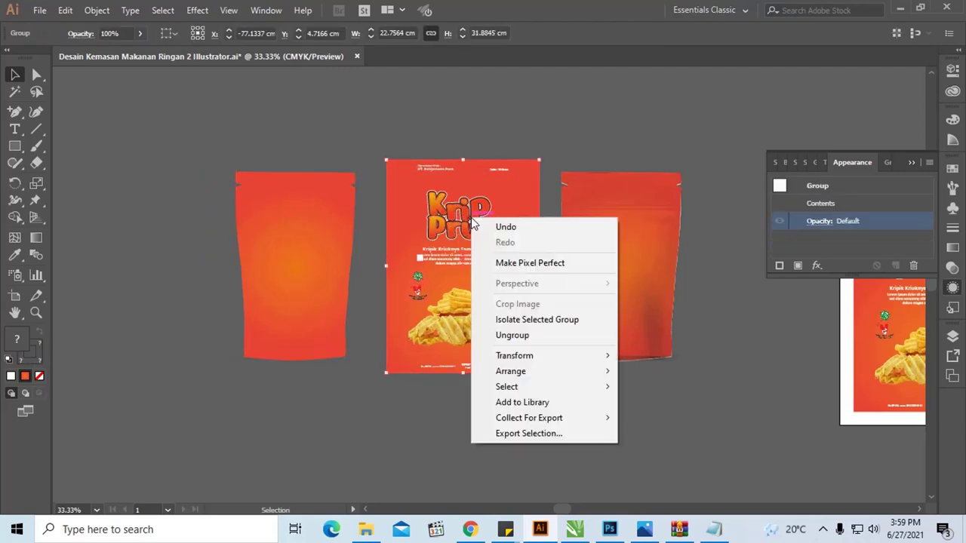
{"action": "left_click", "coordinate": [524, 334]}
{"action": "left_click", "coordinate": [551, 416]}
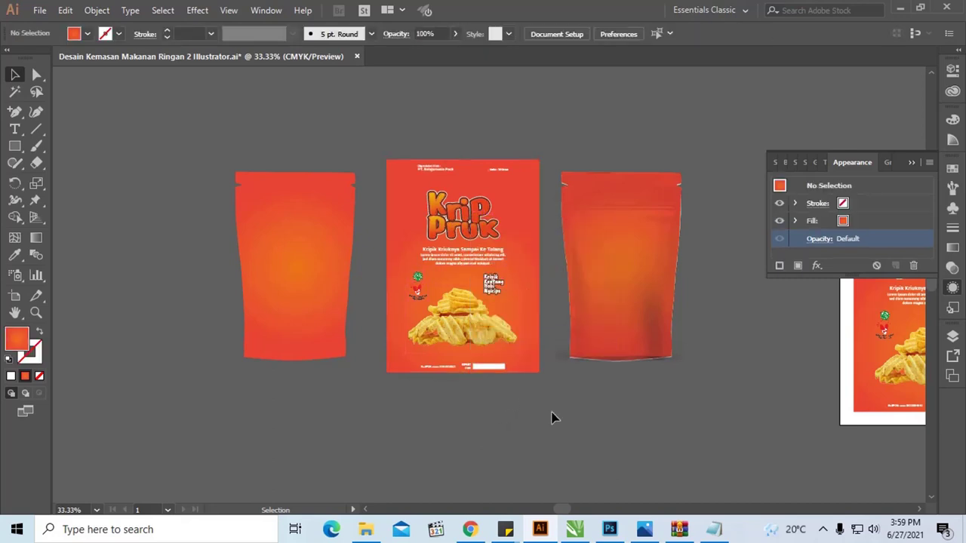
{"action": "left_click_drag", "start_coordinate": [528, 320], "coordinate": [470, 334]}
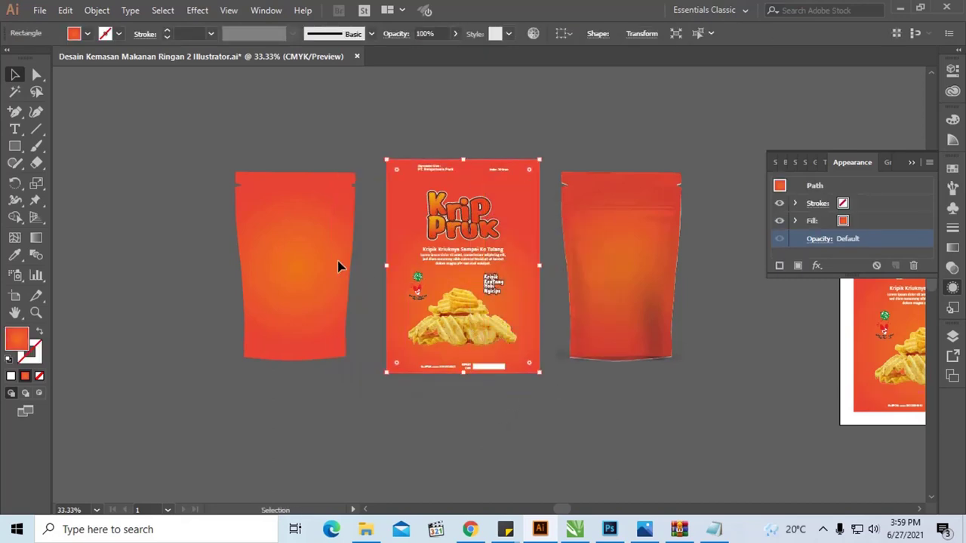
{"action": "left_click", "coordinate": [315, 246]}
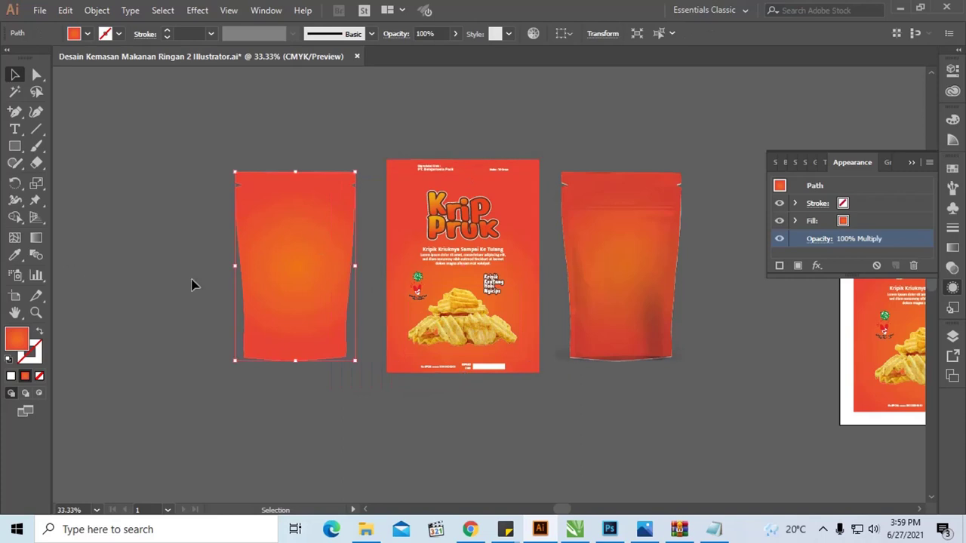
Give the left pouch copy no fill and a white stroke, placed over the front design
{"action": "key", "text": "d"}
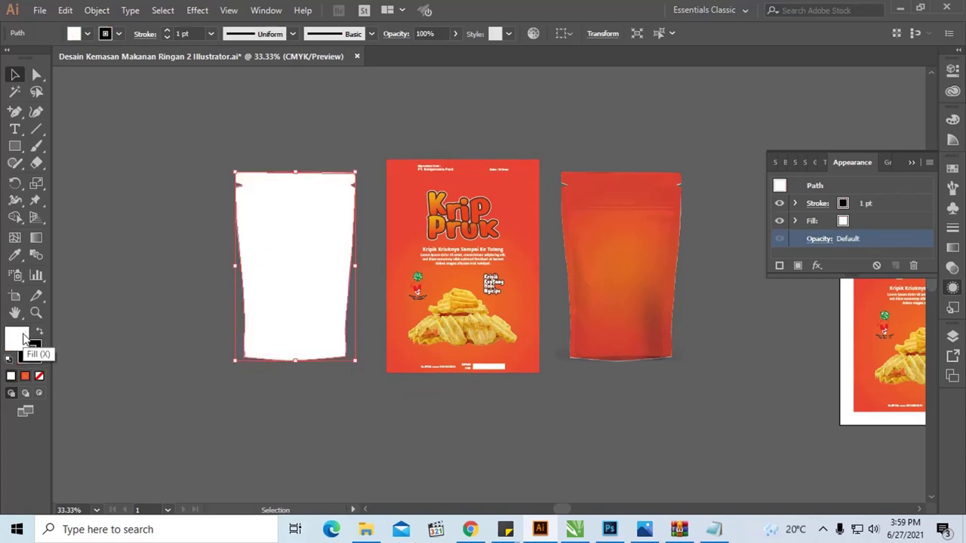
{"action": "left_click", "coordinate": [39, 376]}
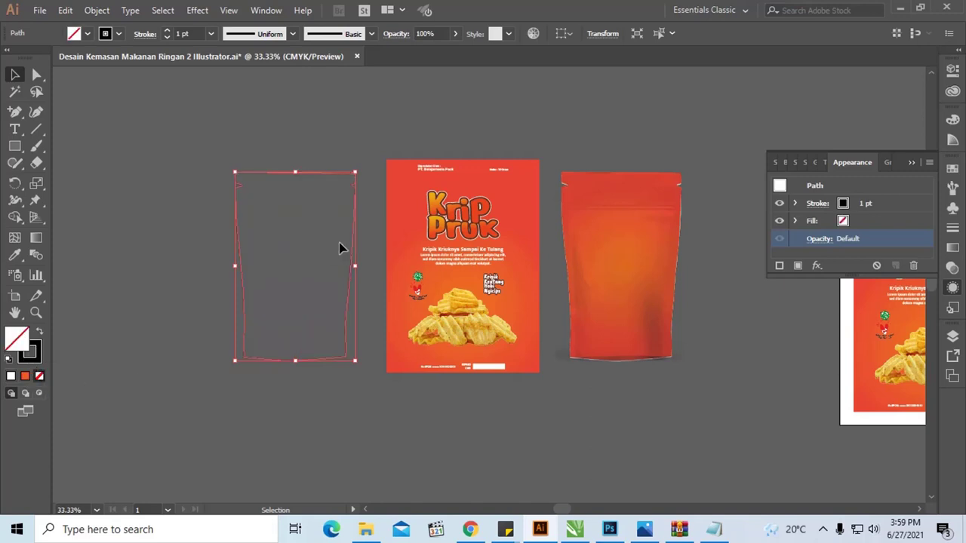
{"action": "left_click_drag", "start_coordinate": [352, 246], "coordinate": [466, 231]}
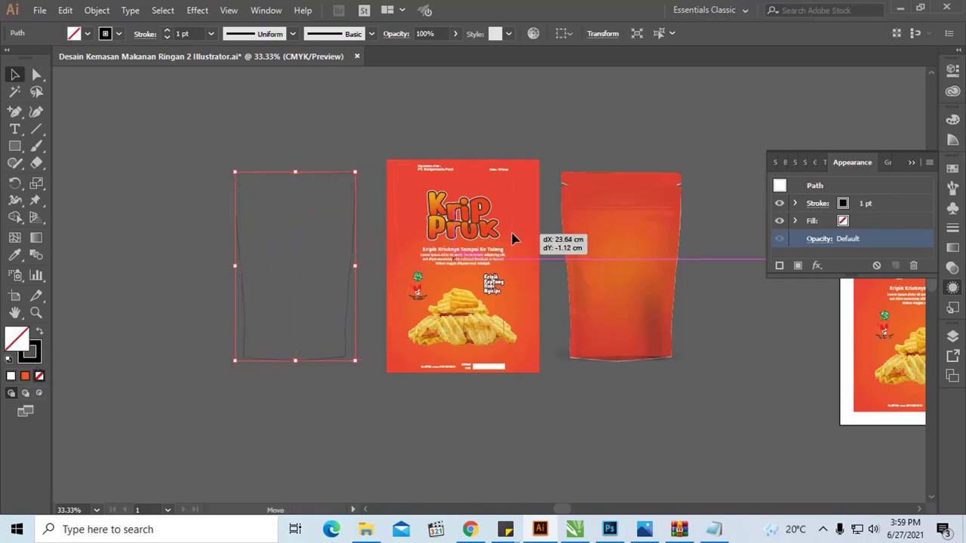
{"action": "scroll", "coordinate": [509, 300], "scroll_direction": "up", "scroll_amount": 2}
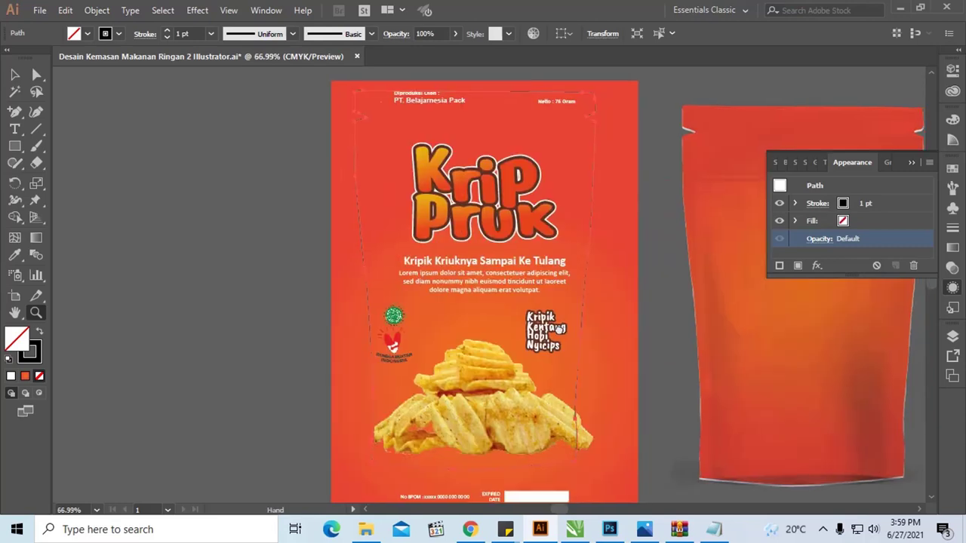
{"action": "left_click_drag", "start_coordinate": [523, 265], "coordinate": [489, 329]}
{"action": "key", "text": "v"}
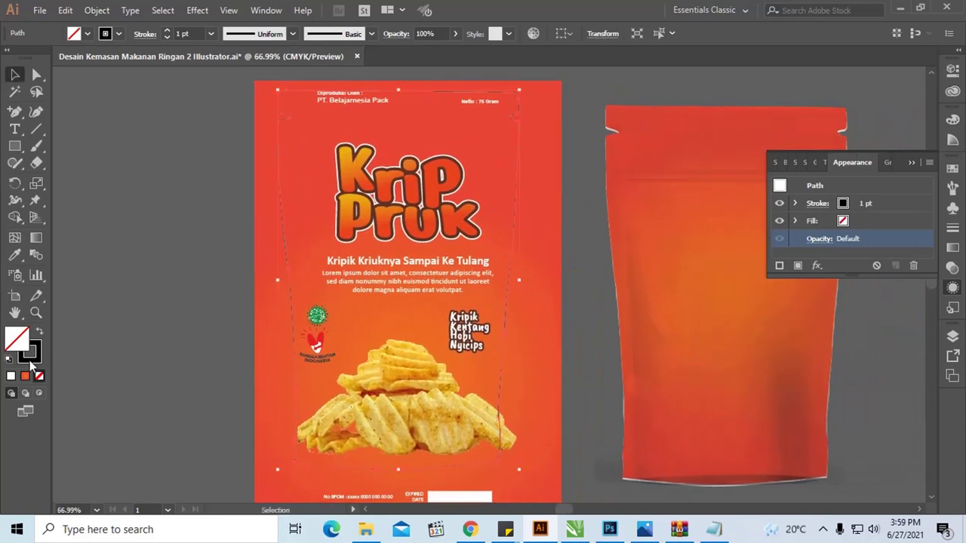
{"action": "double_click", "coordinate": [30, 363]}
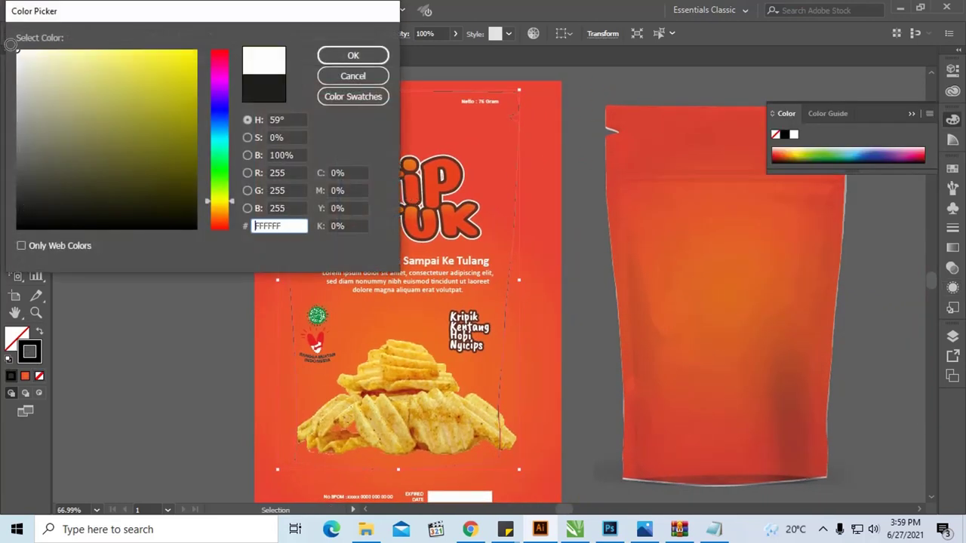
{"action": "left_click", "coordinate": [353, 55]}
Shrink the chips photo and move it and the BPOM/expiry block up inside the outline
{"action": "left_click", "coordinate": [597, 97]}
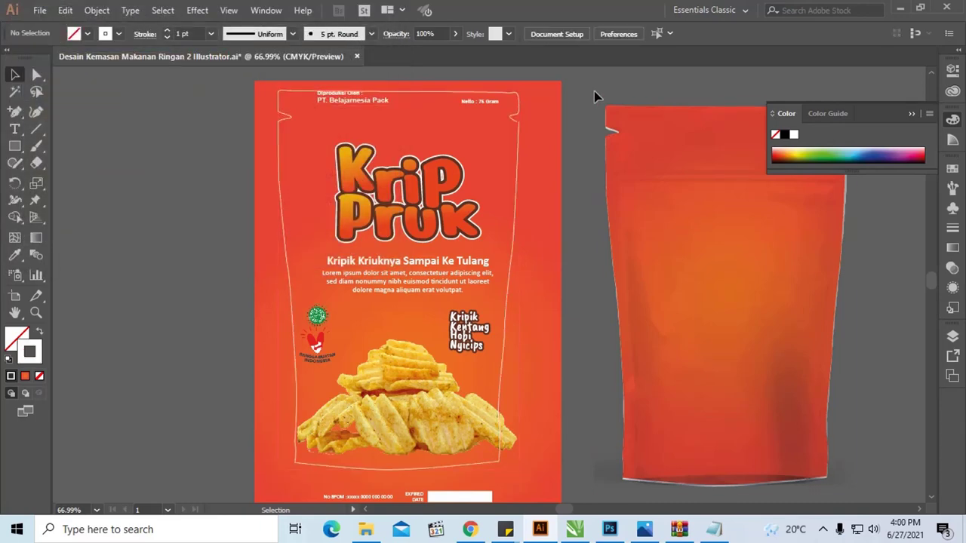
{"action": "mouse_move", "coordinate": [595, 96]}
{"action": "left_mouse_down"}
{"action": "mouse_move", "coordinate": [549, 93]}
{"action": "mouse_move", "coordinate": [558, 133]}
{"action": "left_mouse_up"}
{"action": "left_click", "coordinate": [355, 189]}
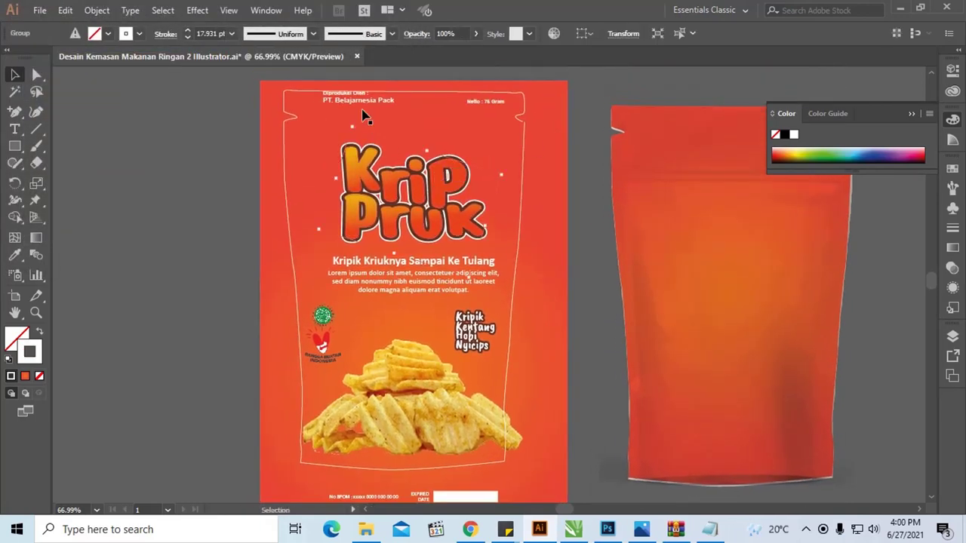
{"action": "left_click", "coordinate": [362, 113]}
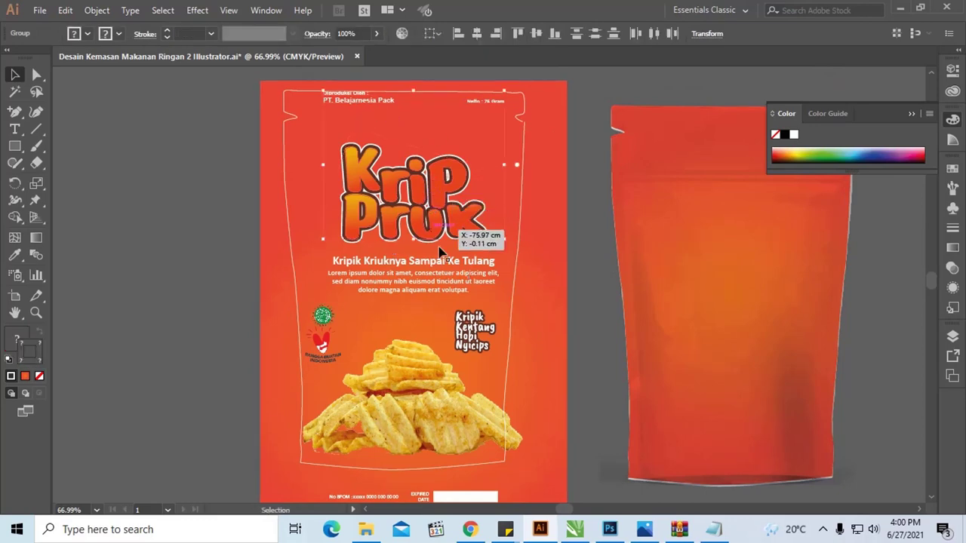
{"action": "scroll", "coordinate": [453, 272], "scroll_direction": "down", "scroll_amount": 3}
{"action": "left_click", "coordinate": [427, 317]}
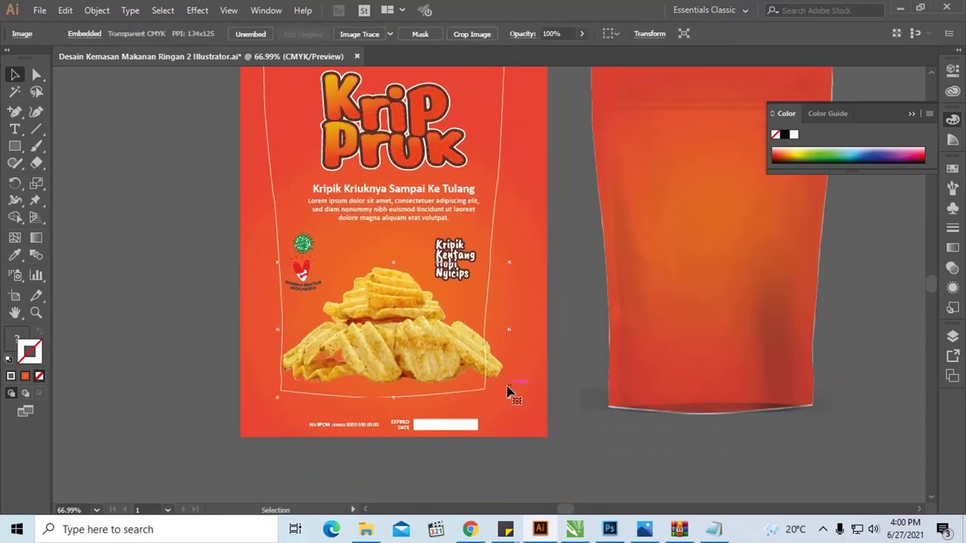
{"action": "left_click_drag", "start_coordinate": [507, 391], "coordinate": [462, 374]}
{"action": "left_click_drag", "start_coordinate": [412, 339], "coordinate": [396, 295]}
{"action": "left_click", "coordinate": [423, 423]}
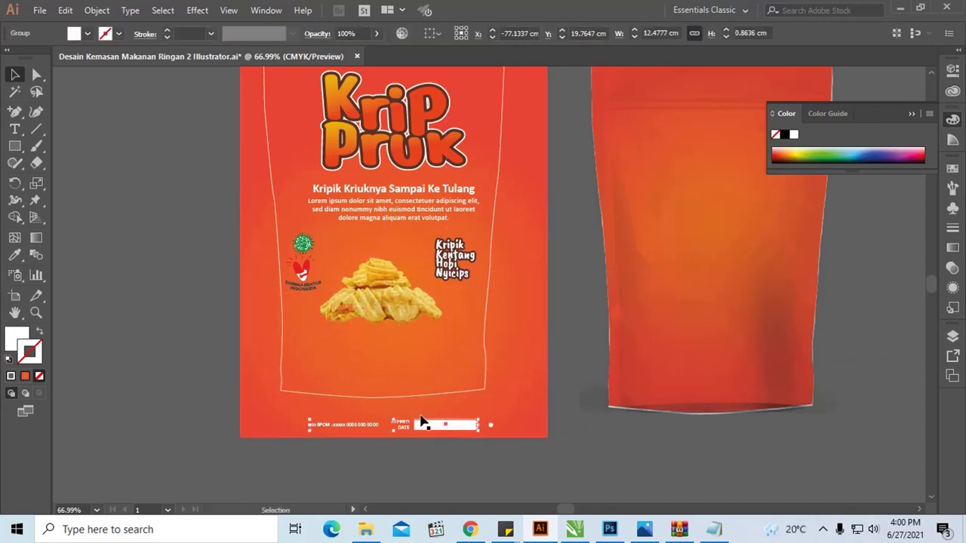
{"action": "left_click_drag", "start_coordinate": [422, 423], "coordinate": [434, 377]}
Move the halal logos inward and the header text down inside the pouch outline
{"action": "left_click_drag", "start_coordinate": [436, 316], "coordinate": [453, 403]}
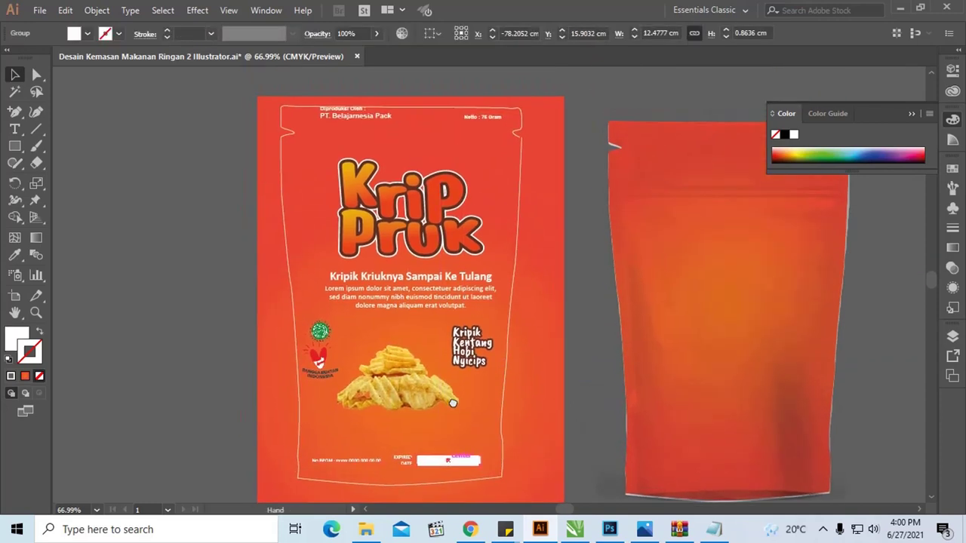
{"action": "left_click", "coordinate": [320, 365]}
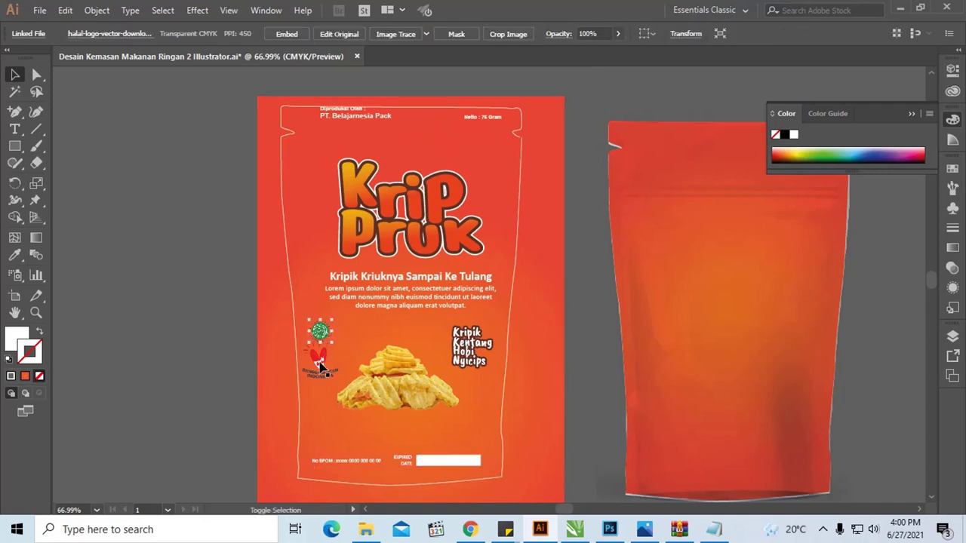
{"action": "left_click_drag", "start_coordinate": [320, 366], "coordinate": [343, 365]}
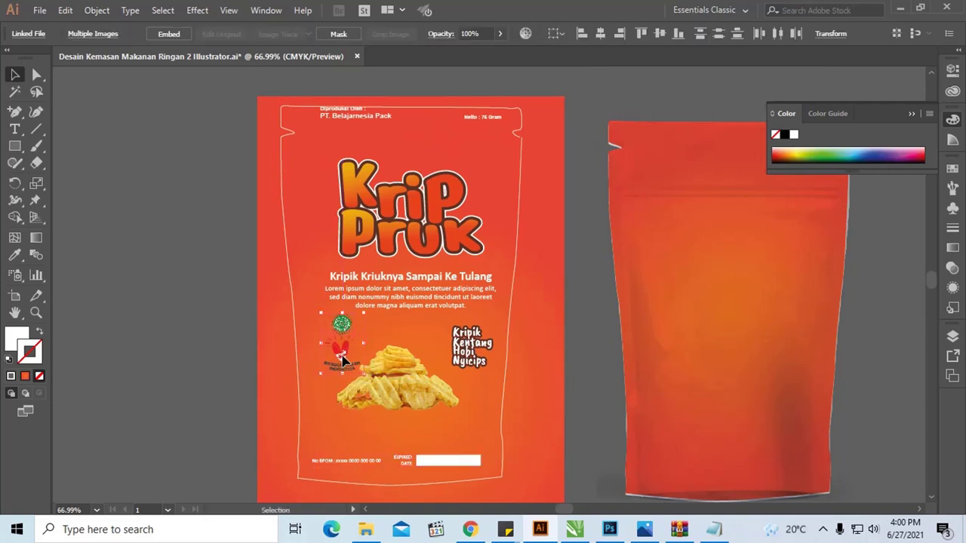
{"action": "scroll", "coordinate": [355, 357], "scroll_direction": "up", "scroll_amount": 1}
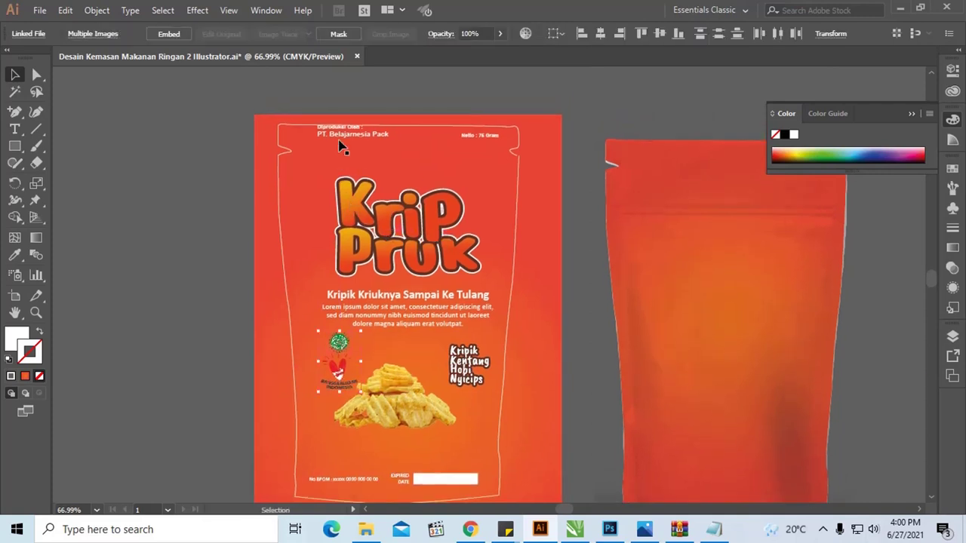
{"action": "left_click_drag", "start_coordinate": [343, 139], "coordinate": [328, 151]}
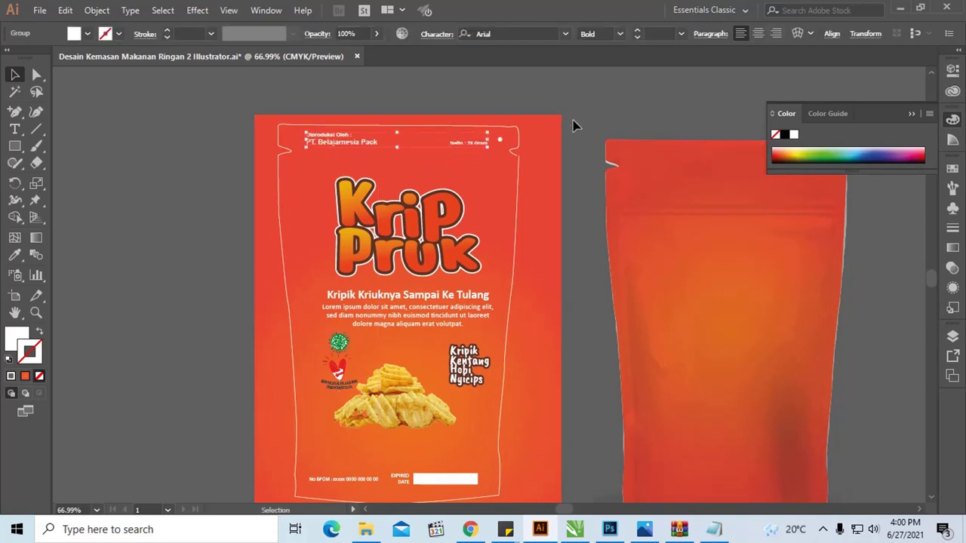
{"action": "left_click", "coordinate": [556, 87]}
{"action": "scroll", "coordinate": [529, 151], "scroll_direction": "down", "scroll_amount": 1}
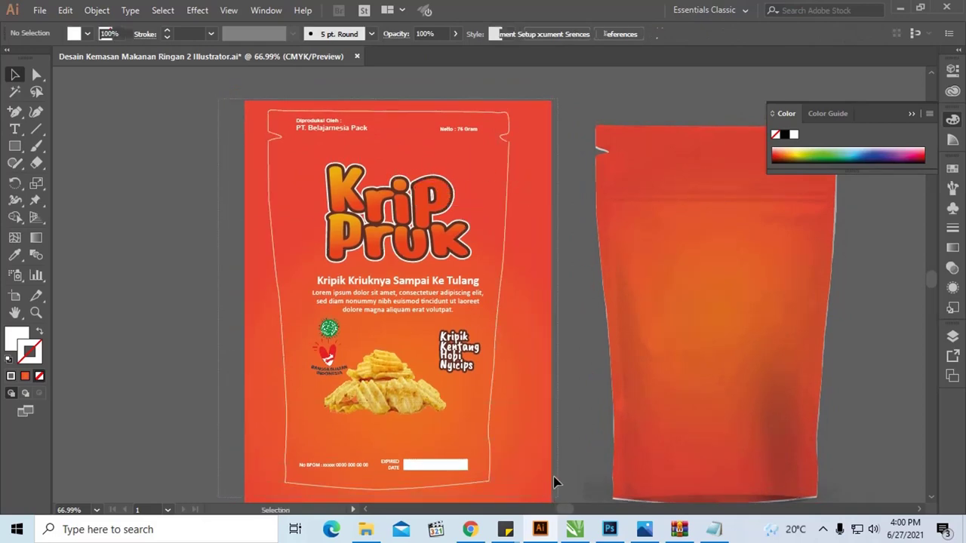
Select all the Krip Pruk design artwork and group it
{"action": "key", "text": "ctrl+a"}
{"action": "mouse_move", "coordinate": [520, 367]}
{"action": "left_mouse_down"}
{"action": "mouse_move", "coordinate": [503, 335]}
{"action": "mouse_move", "coordinate": [516, 360]}
{"action": "left_mouse_up"}
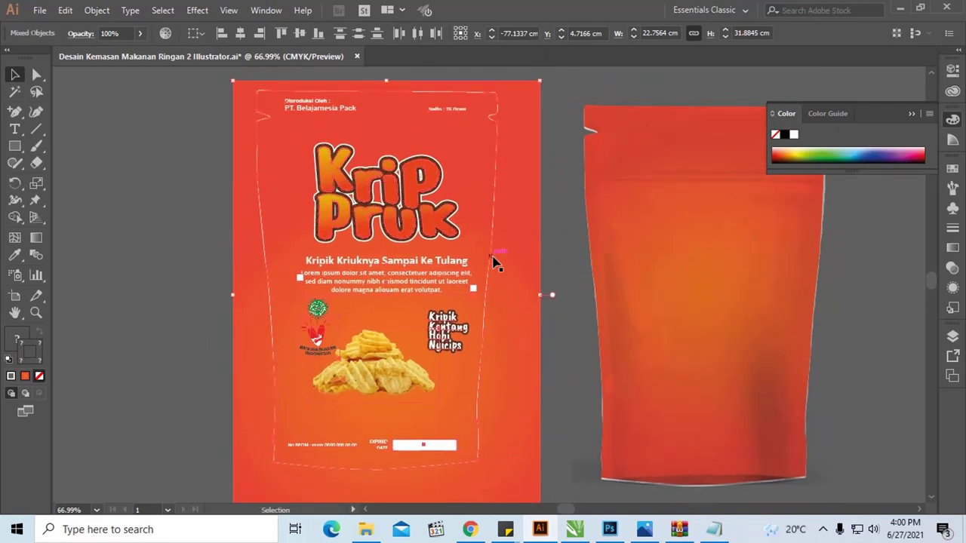
{"action": "left_click_drag", "start_coordinate": [492, 260], "coordinate": [516, 277]}
{"action": "left_click_drag", "start_coordinate": [347, 115], "coordinate": [323, 98]}
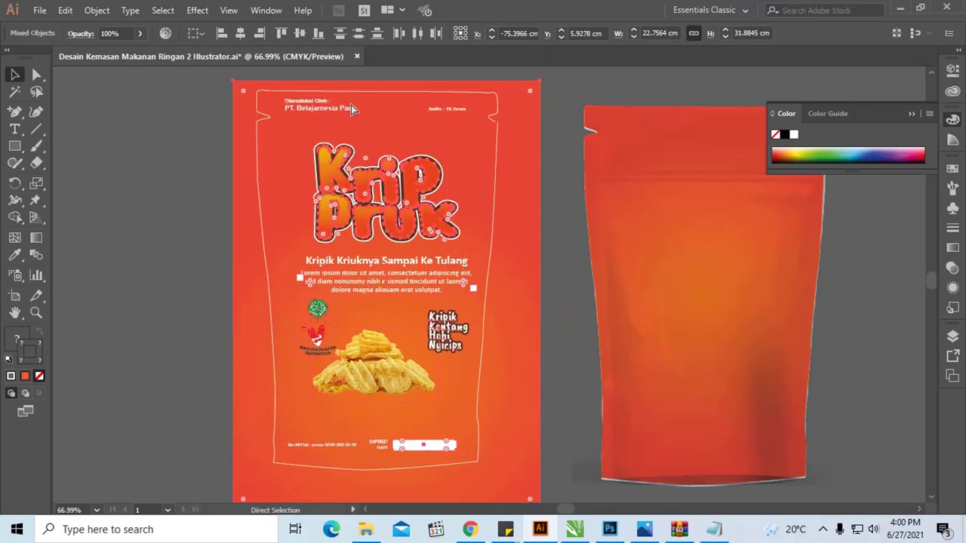
{"action": "right_click", "coordinate": [239, 94]}
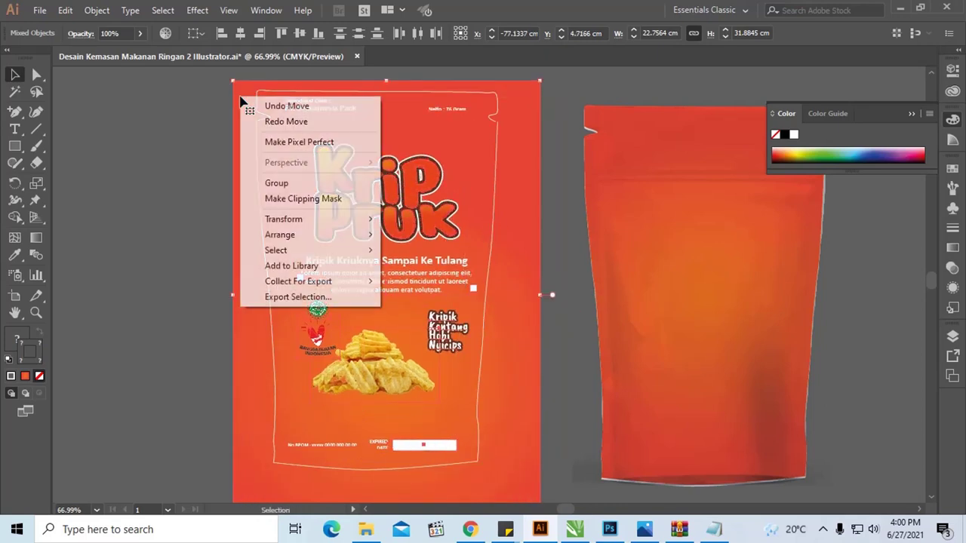
{"action": "left_click", "coordinate": [282, 183]}
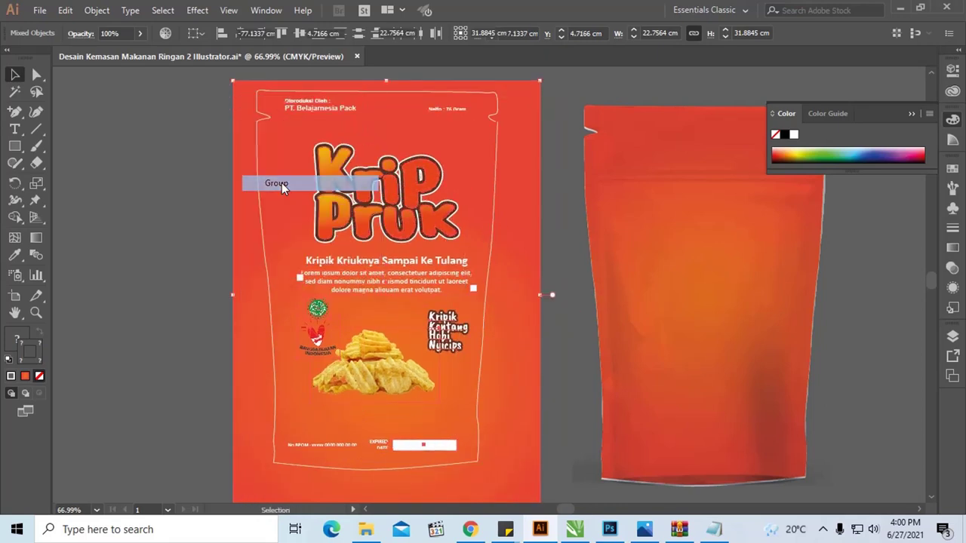
Make a clipping mask from the pouch outline and the artwork group
{"action": "left_click", "coordinate": [266, 120]}
{"action": "left_click", "coordinate": [524, 180], "text": "shift"}
{"action": "right_click", "coordinate": [524, 180]}
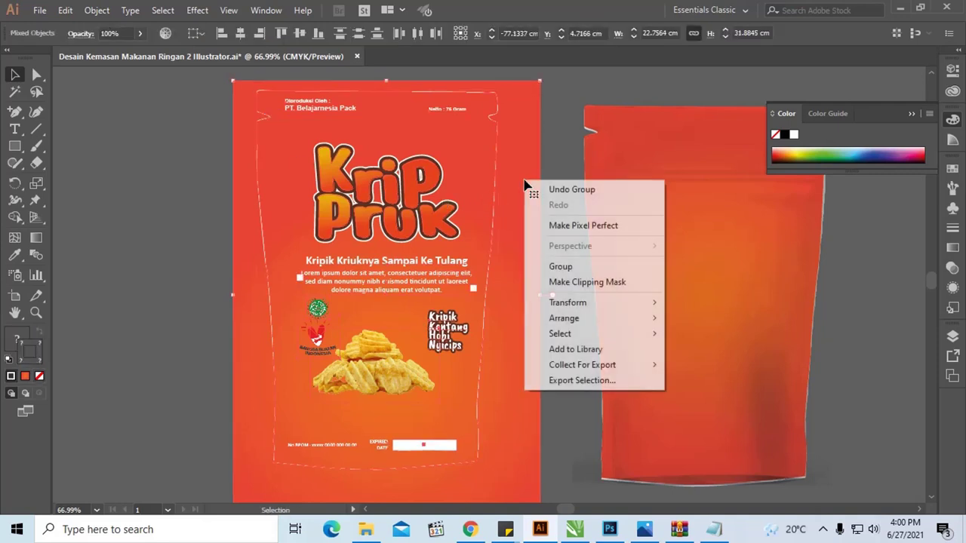
{"action": "left_click", "coordinate": [587, 284]}
{"action": "left_click", "coordinate": [544, 224]}
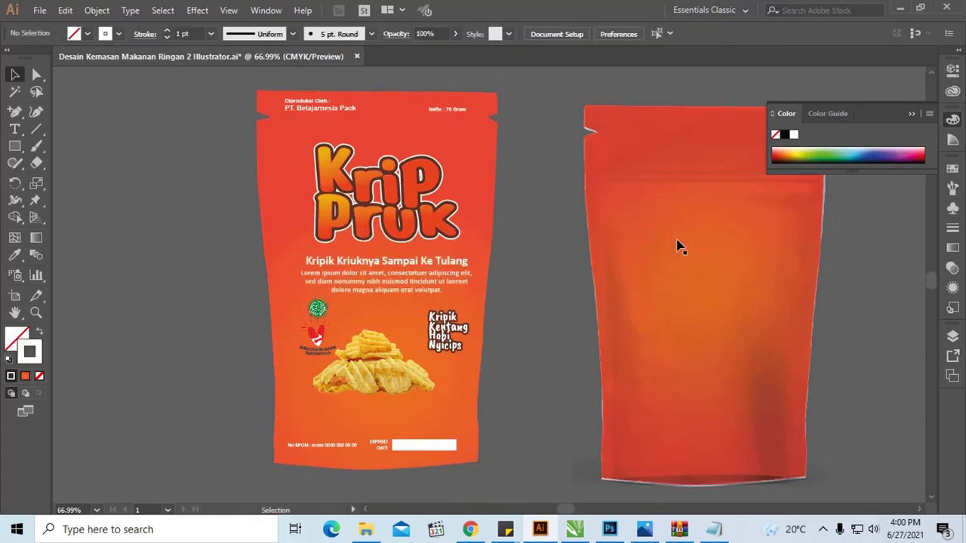
Set the clipped Krip Pruk group's blending mode to Multiply at 100% opacity
{"action": "left_click", "coordinate": [453, 240]}
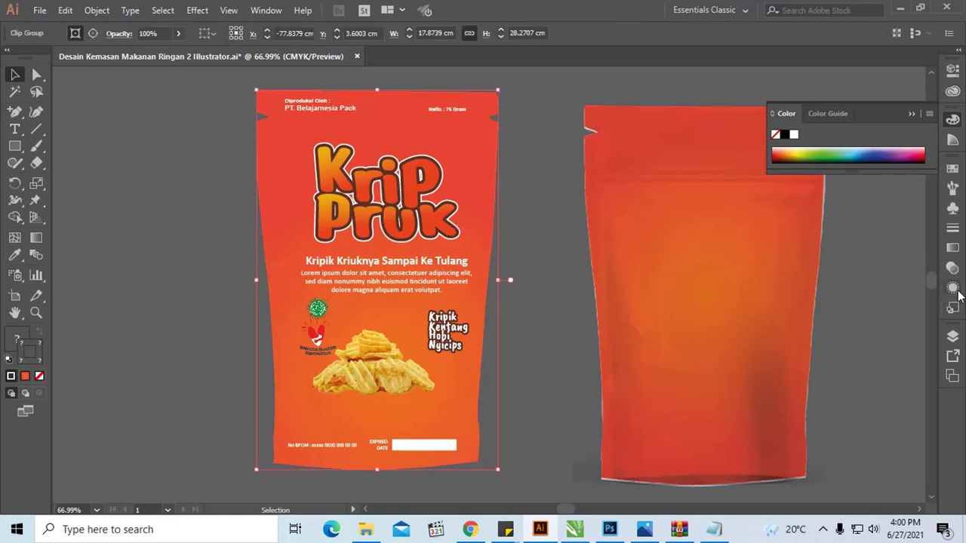
{"action": "left_click", "coordinate": [953, 289]}
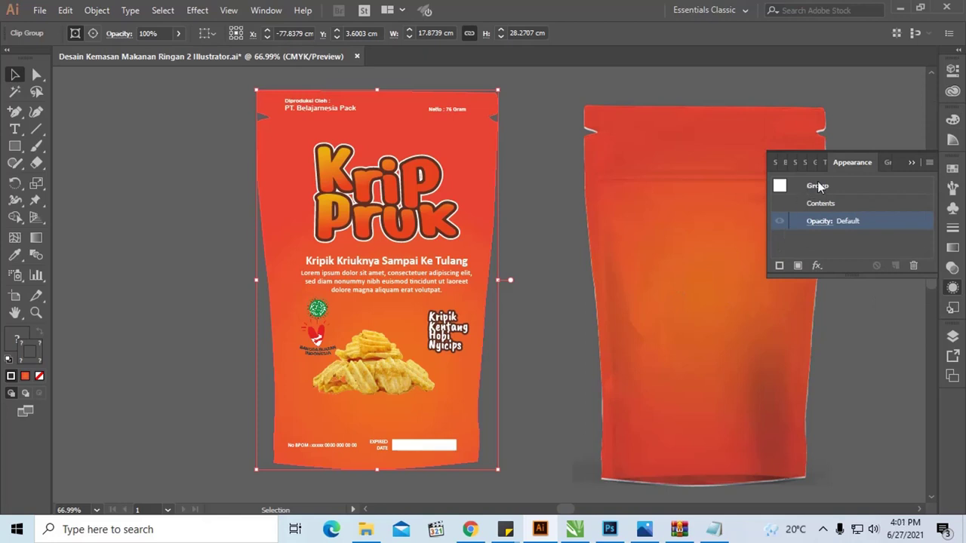
{"action": "left_click", "coordinate": [819, 221]}
{"action": "left_click", "coordinate": [721, 249]}
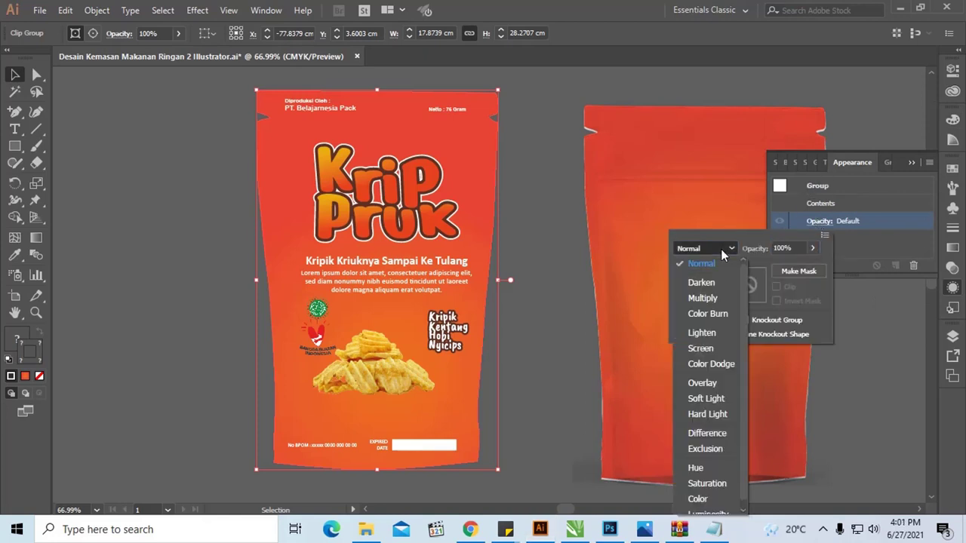
{"action": "left_click", "coordinate": [713, 298]}
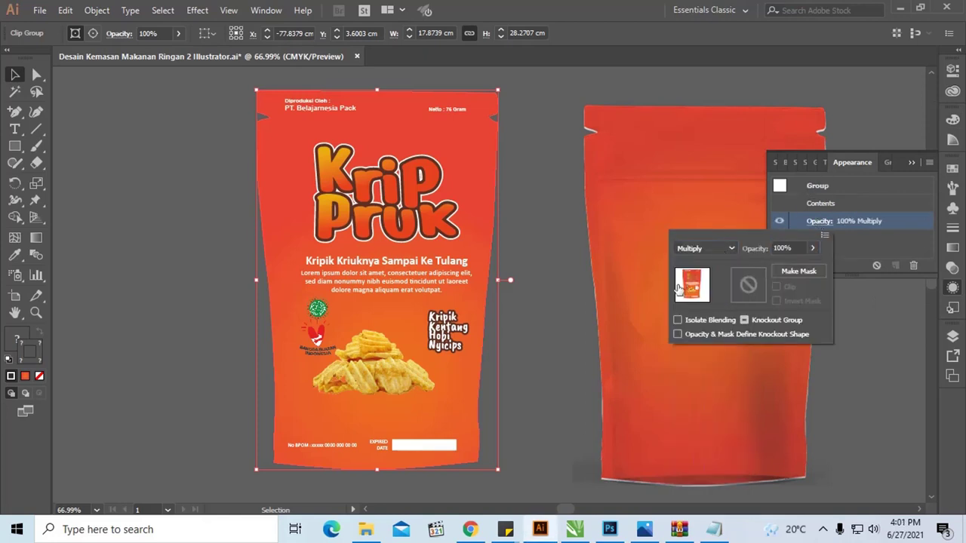
{"action": "left_click", "coordinate": [557, 201]}
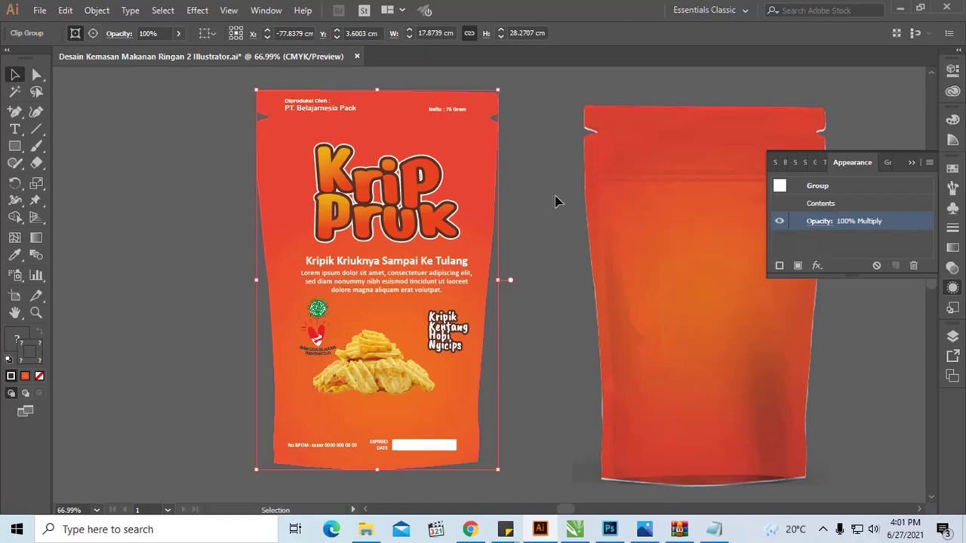
{"action": "left_click", "coordinate": [912, 164]}
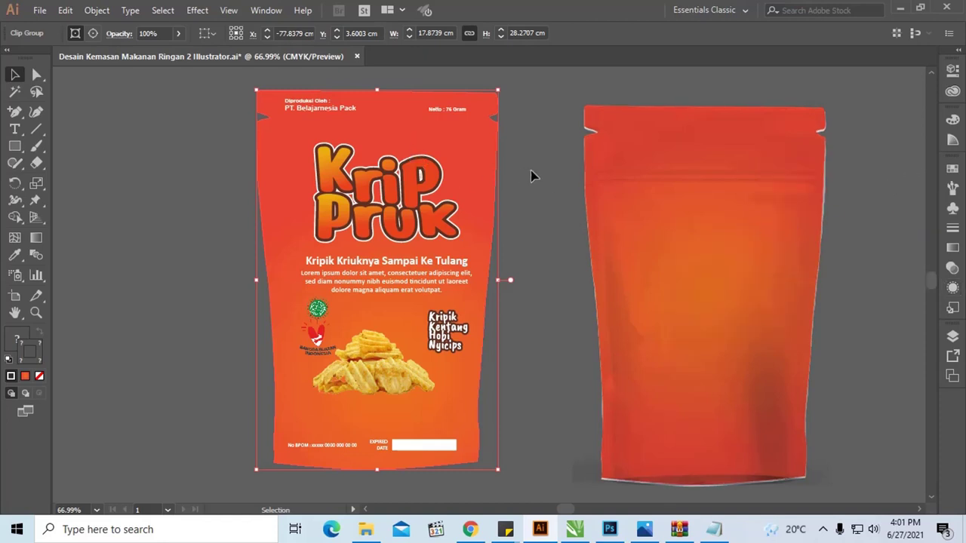
Position the clipped Krip Pruk design over the orange pouch mockup, nudging it up slightly
{"action": "left_click_drag", "start_coordinate": [615, 177], "coordinate": [124, 175]}
{"action": "mouse_move", "coordinate": [341, 202]}
{"action": "left_mouse_down"}
{"action": "mouse_move", "coordinate": [633, 219]}
{"action": "mouse_move", "coordinate": [676, 208]}
{"action": "left_mouse_up"}
{"action": "key", "text": "Up"}
{"action": "key", "text": "Up"}
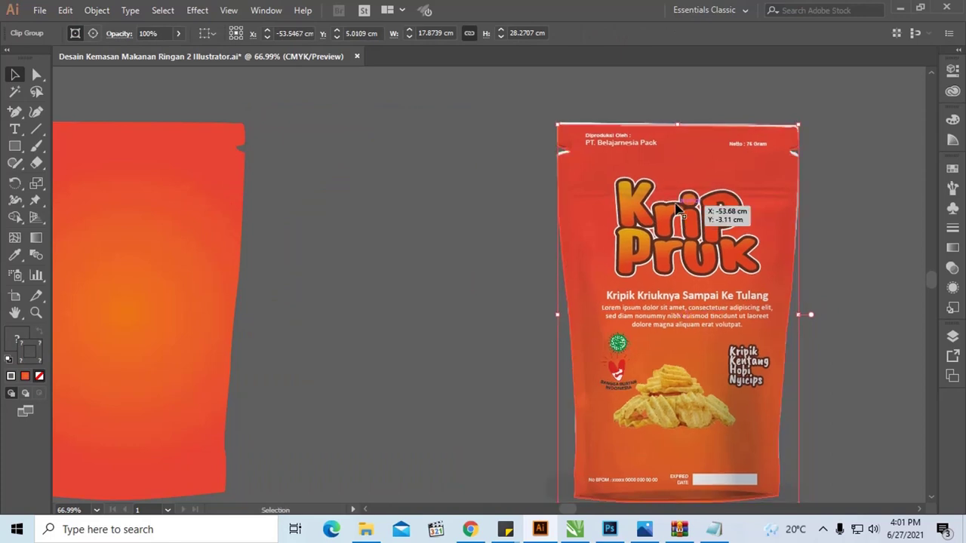
{"action": "key", "text": "Up"}
{"action": "key", "text": "Up"}
{"action": "key", "text": "Up"}
{"action": "key", "text": "Up"}
{"action": "key", "text": "Up"}
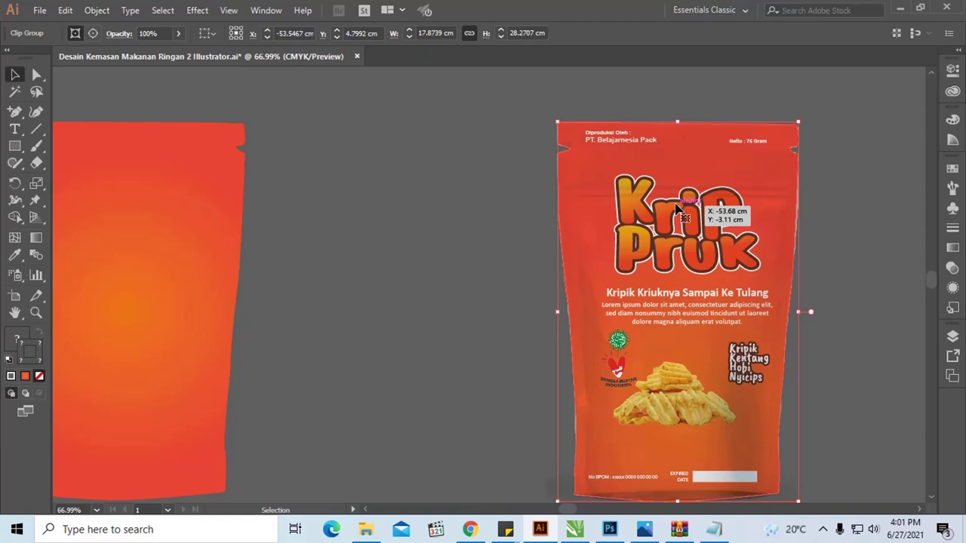
{"action": "left_click", "coordinate": [435, 160]}
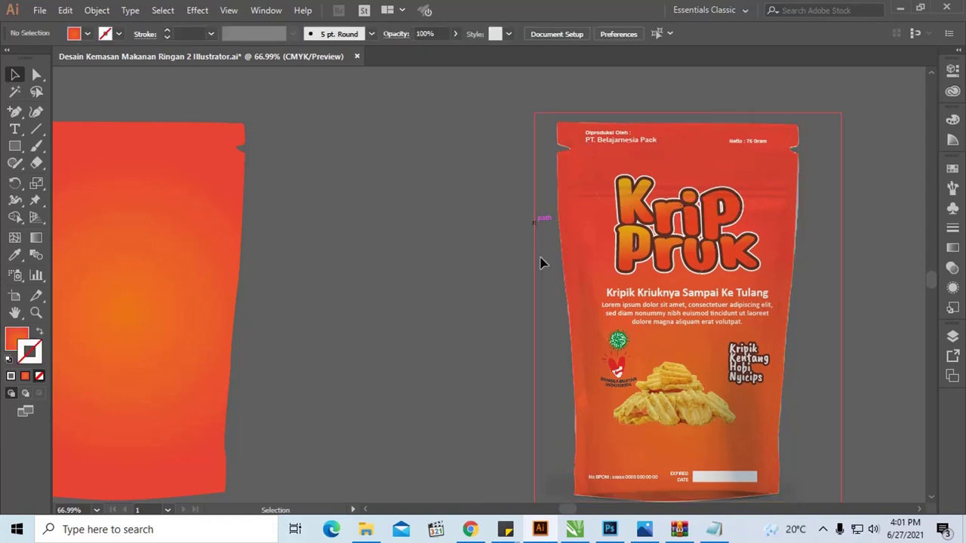
Switch to CorelDRAW and open the Pictures folder in File Explorer
{"action": "left_click", "coordinate": [575, 529]}
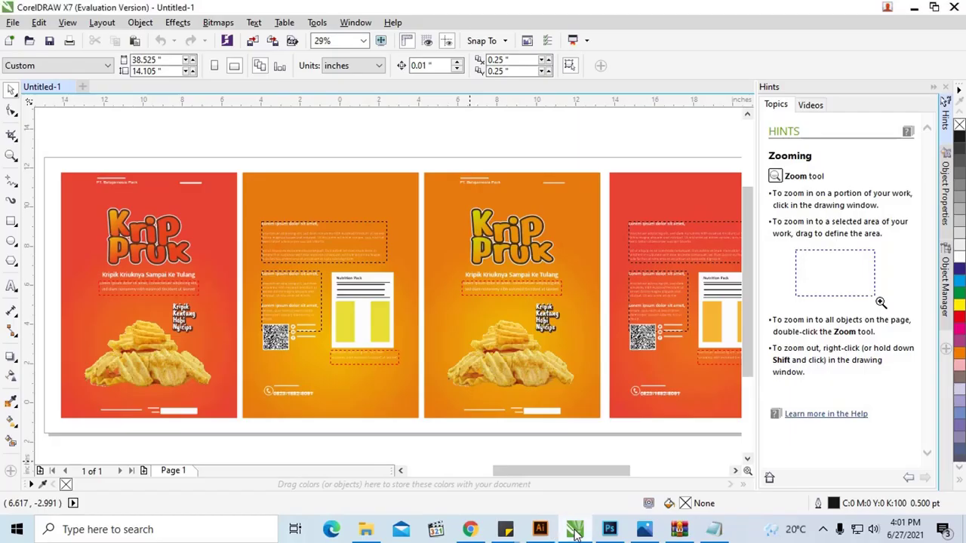
{"action": "left_click_drag", "start_coordinate": [621, 471], "coordinate": [568, 473]}
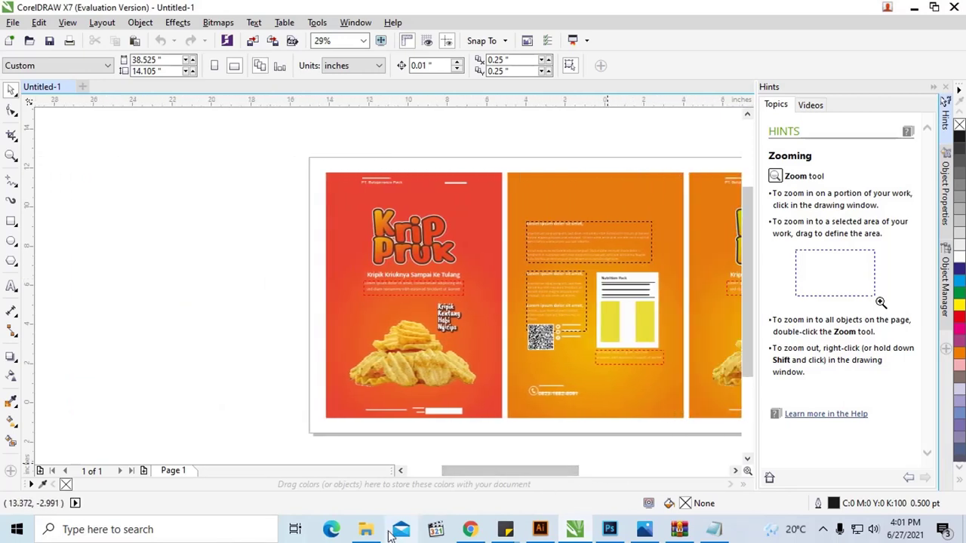
{"action": "left_click", "coordinate": [365, 529]}
{"action": "left_click", "coordinate": [815, 238]}
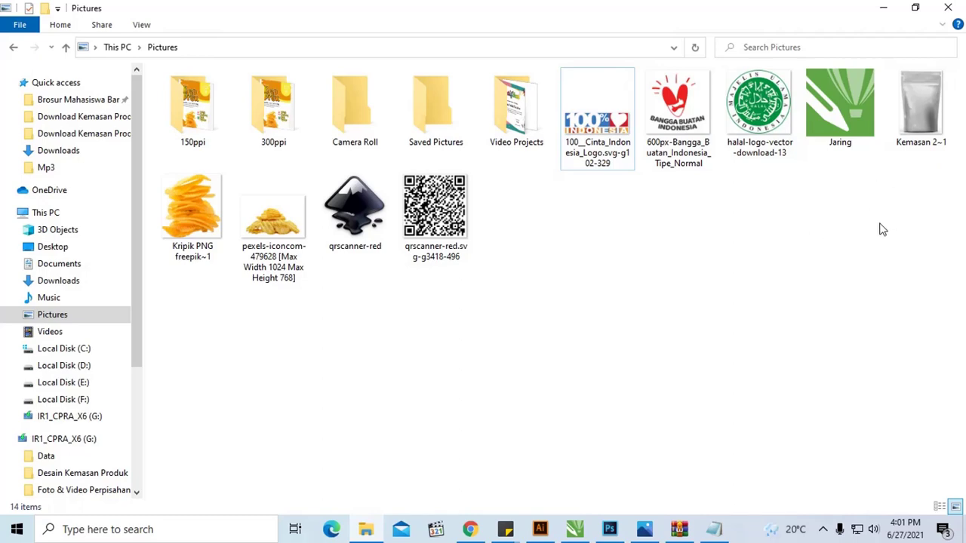
Drag the five images, 100_Cinta through Kemasan 2~1, from Pictures into CorelDRAW
{"action": "left_click_drag", "start_coordinate": [940, 183], "coordinate": [589, 75]}
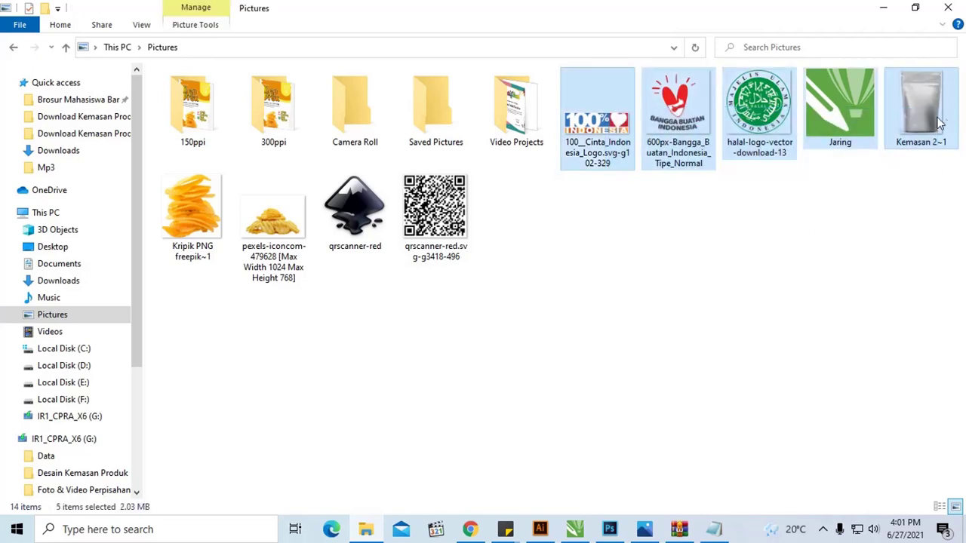
{"action": "mouse_move", "coordinate": [940, 121]}
{"action": "left_mouse_down"}
{"action": "mouse_move", "coordinate": [593, 379]}
{"action": "mouse_move", "coordinate": [459, 400]}
{"action": "mouse_move", "coordinate": [193, 221]}
{"action": "left_mouse_up"}
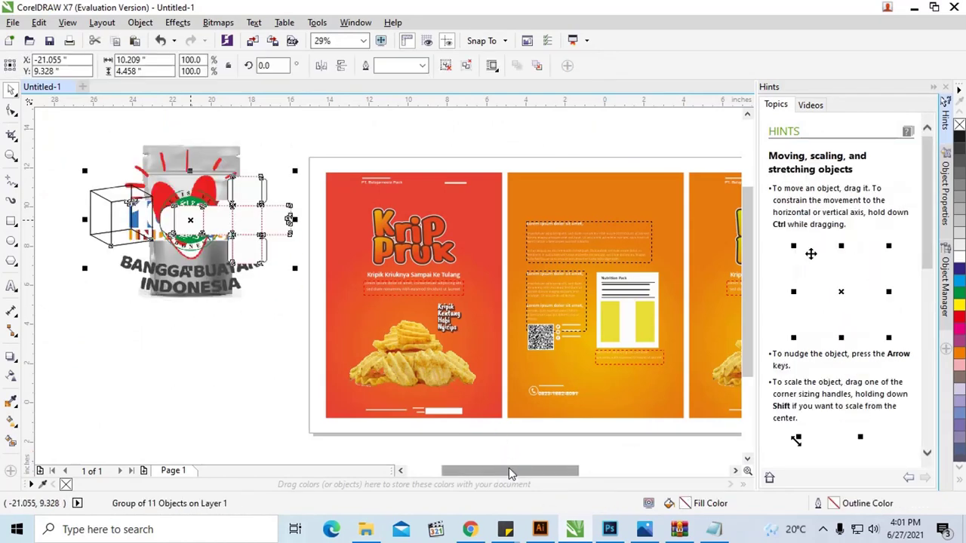
Drag the imported group aside, move the halal logo off the pouch, and delete the dieline group
{"action": "left_click_drag", "start_coordinate": [508, 470], "coordinate": [478, 472]}
{"action": "left_click", "coordinate": [400, 350]}
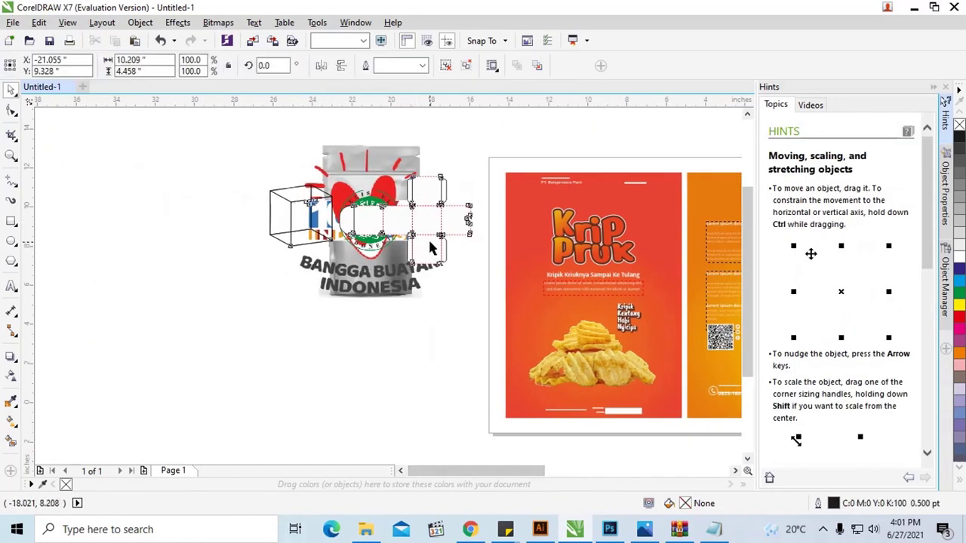
{"action": "left_click_drag", "start_coordinate": [433, 244], "coordinate": [144, 240]}
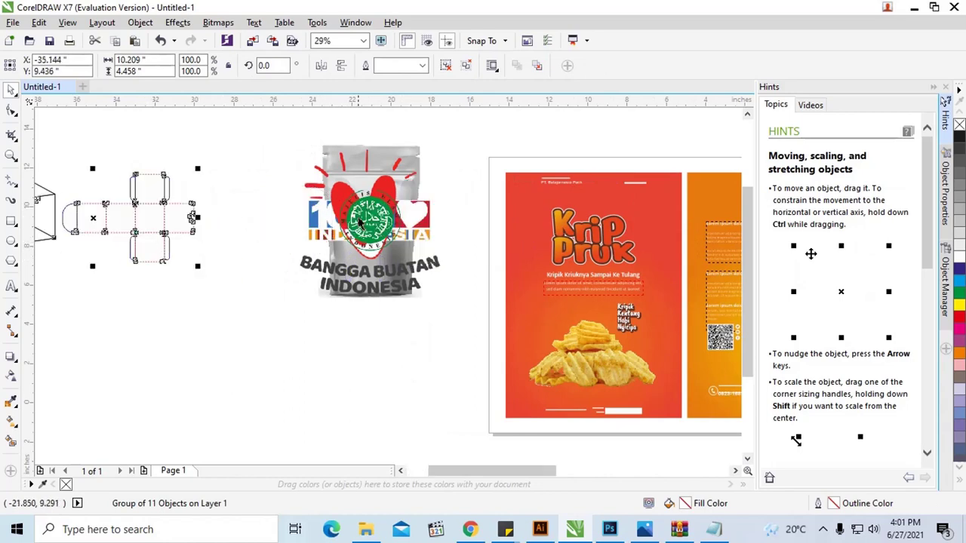
{"action": "left_click_drag", "start_coordinate": [366, 220], "coordinate": [406, 314]}
{"action": "left_click", "coordinate": [176, 220]}
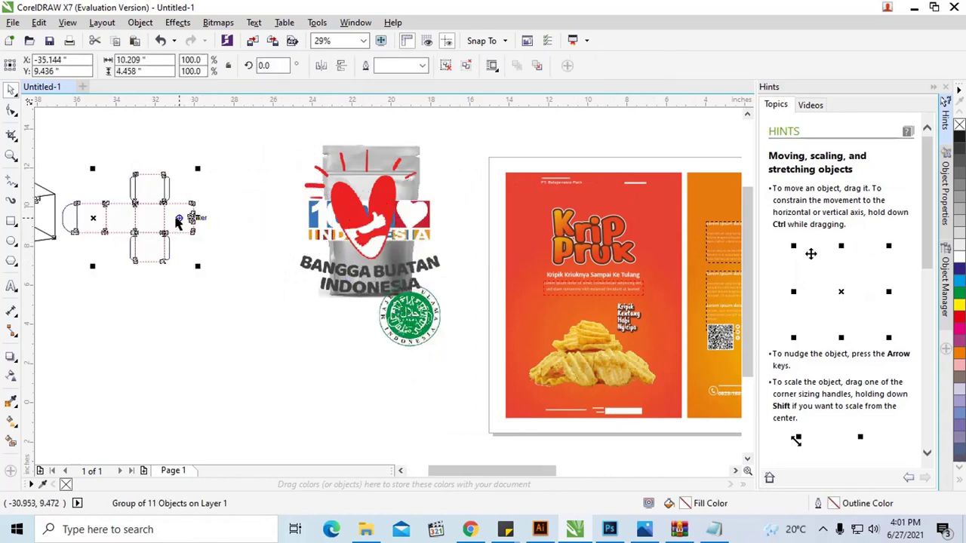
{"action": "key", "text": "Delete"}
Move the Bangga Buatan Indonesia logo and the silver pouch image apart
{"action": "left_click_drag", "start_coordinate": [317, 147], "coordinate": [106, 168]}
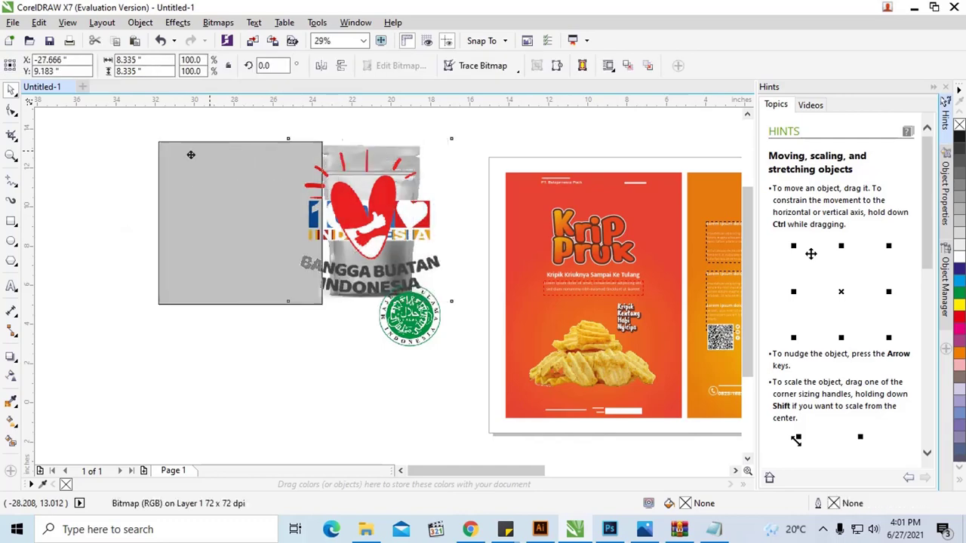
{"action": "left_click_drag", "start_coordinate": [358, 158], "coordinate": [302, 157]}
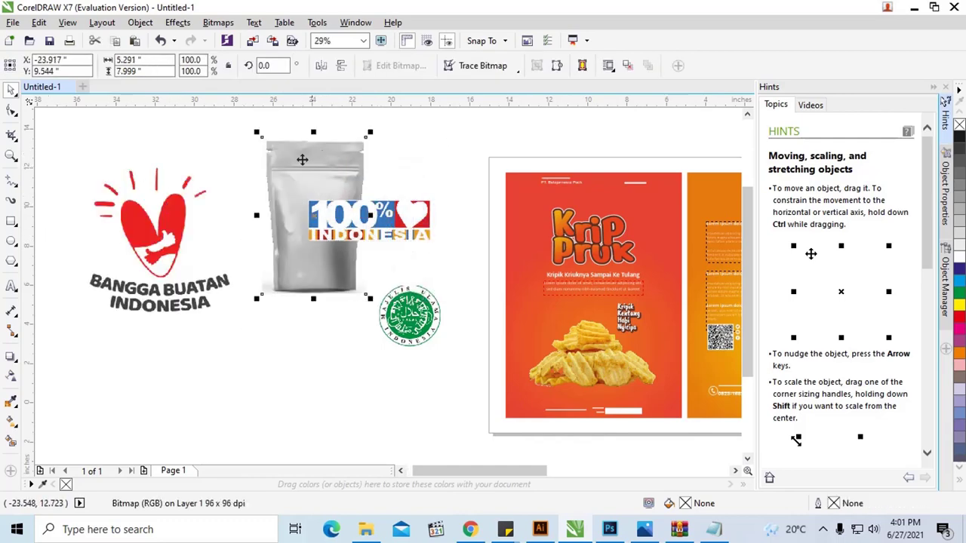
{"action": "left_click", "coordinate": [13, 185]}
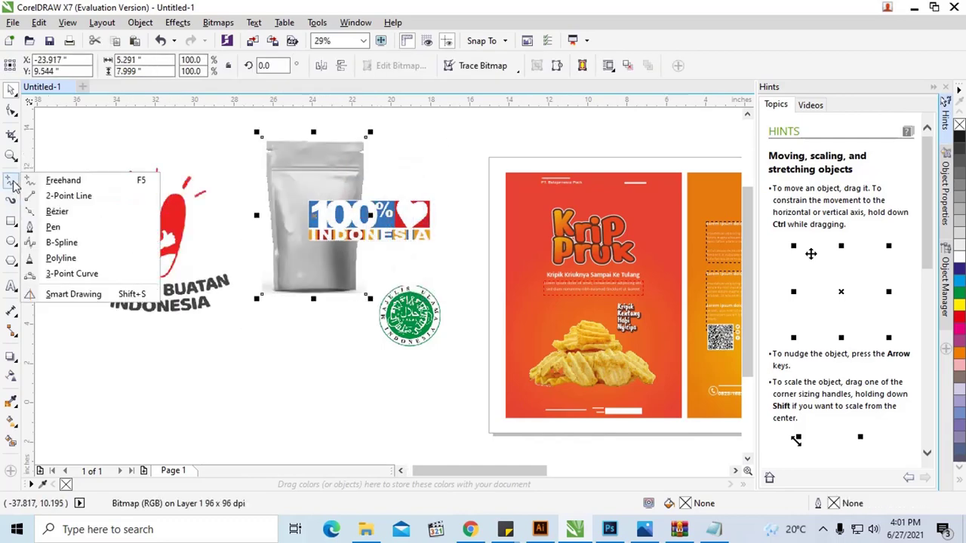
{"action": "left_click", "coordinate": [60, 210]}
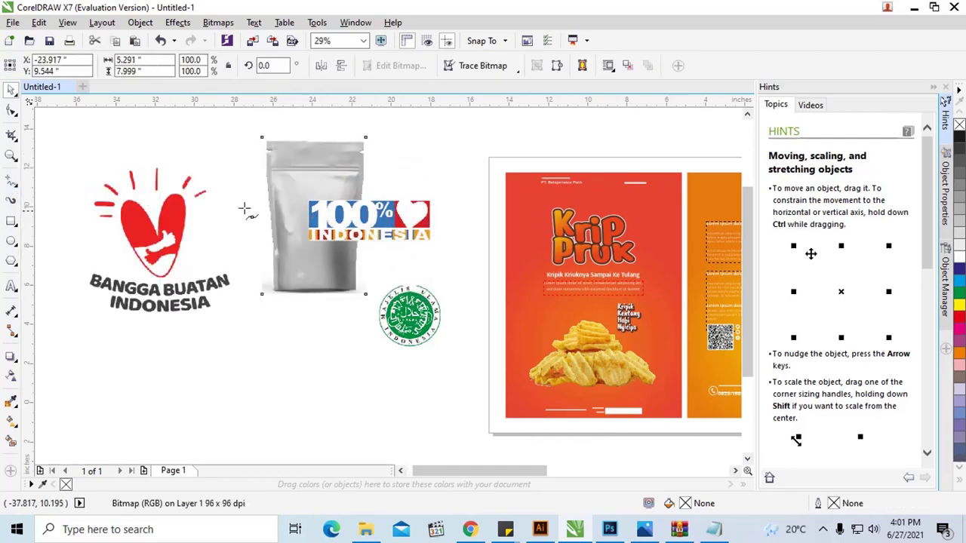
{"action": "left_click", "coordinate": [11, 89]}
Move the heart, halal and 100% Indonesia logos lower on the canvas, below the pouch
{"action": "left_click", "coordinate": [105, 196]}
{"action": "left_click_drag", "start_coordinate": [117, 233], "coordinate": [264, 425]}
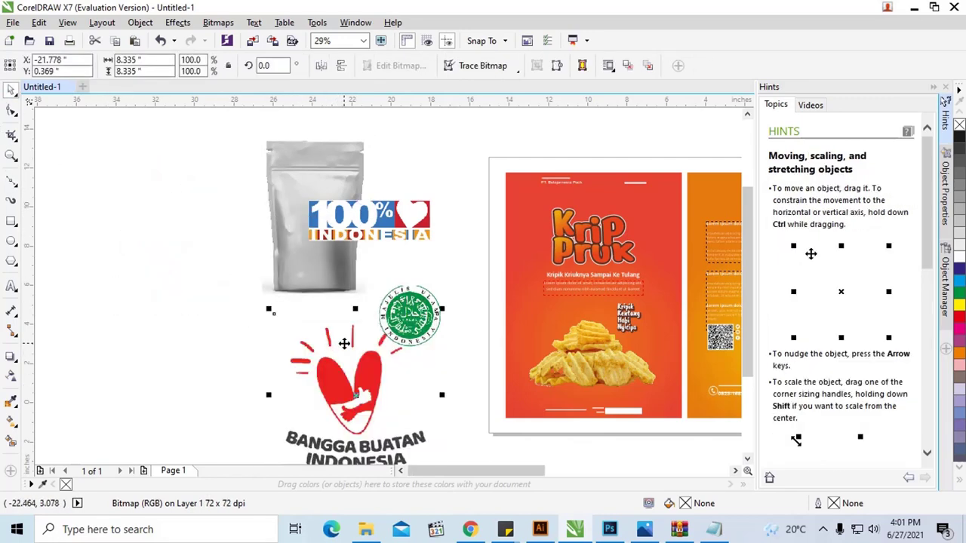
{"action": "left_click", "coordinate": [401, 334]}
{"action": "left_click_drag", "start_coordinate": [401, 332], "coordinate": [409, 378]}
{"action": "left_click_drag", "start_coordinate": [378, 223], "coordinate": [418, 304]}
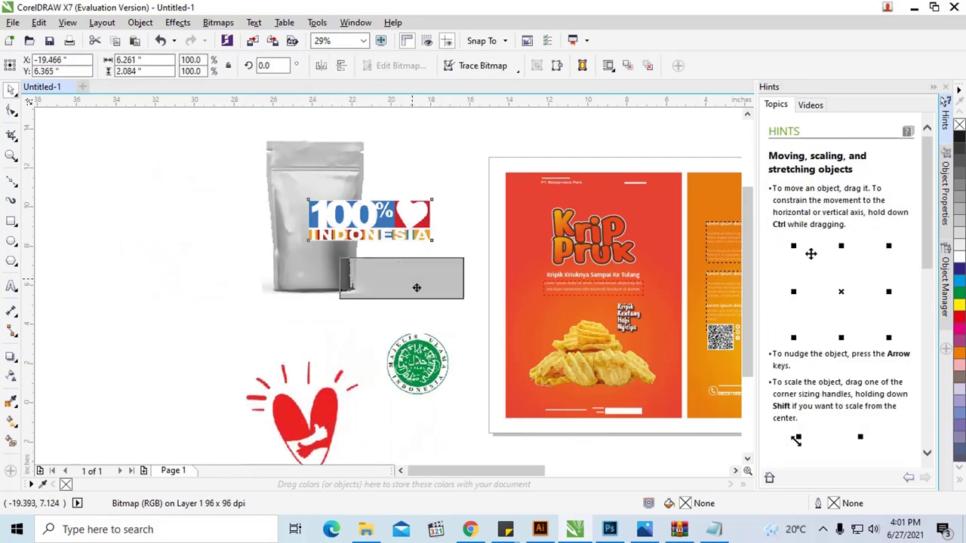
Give the 100% Indonesia logo Uniform 50% transparency and view the merge-mode options beyond Normal
{"action": "left_click", "coordinate": [11, 375]}
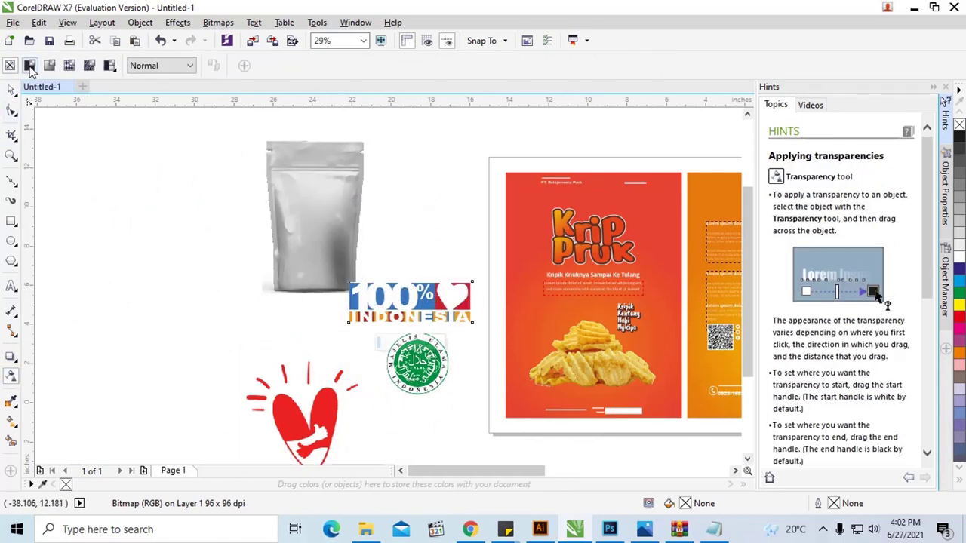
{"action": "left_click", "coordinate": [31, 66]}
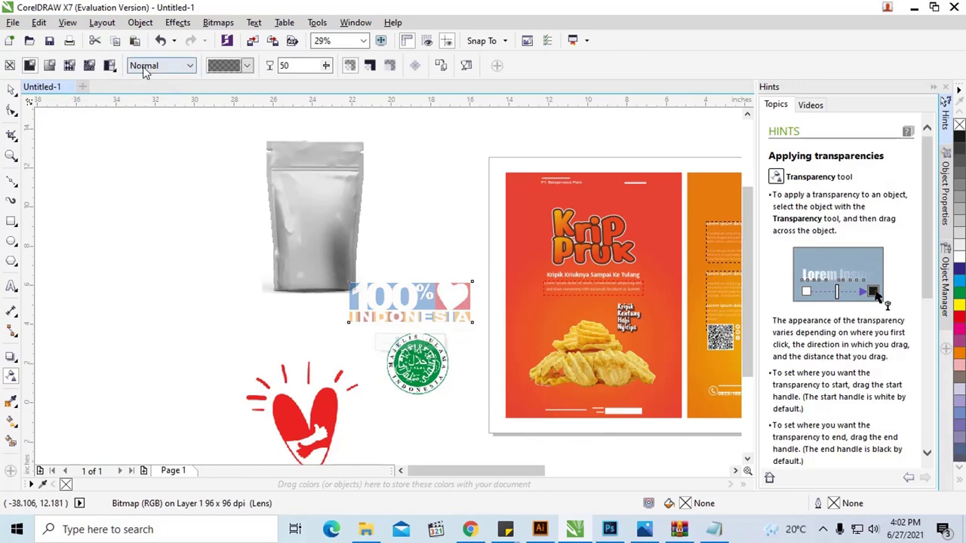
{"action": "left_click", "coordinate": [145, 67]}
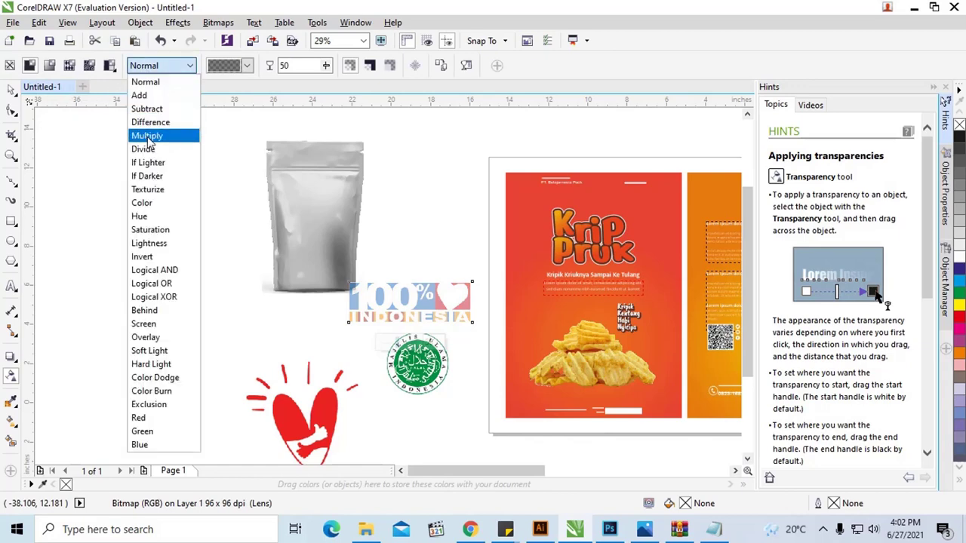
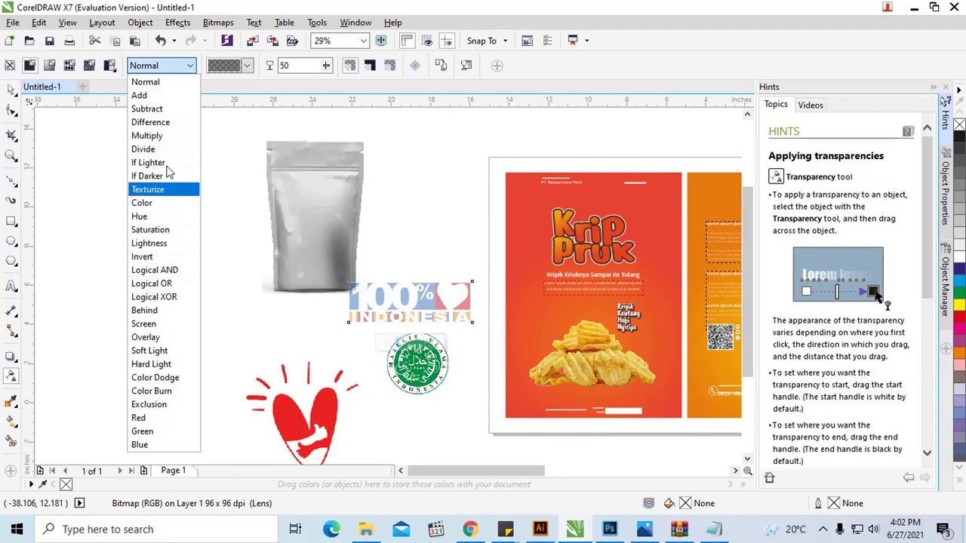
Leave the CorelDRAW transparency at Normal, deselect everything, and switch to the Krip Pruk design in Photoshop
{"action": "left_click", "coordinate": [242, 140]}
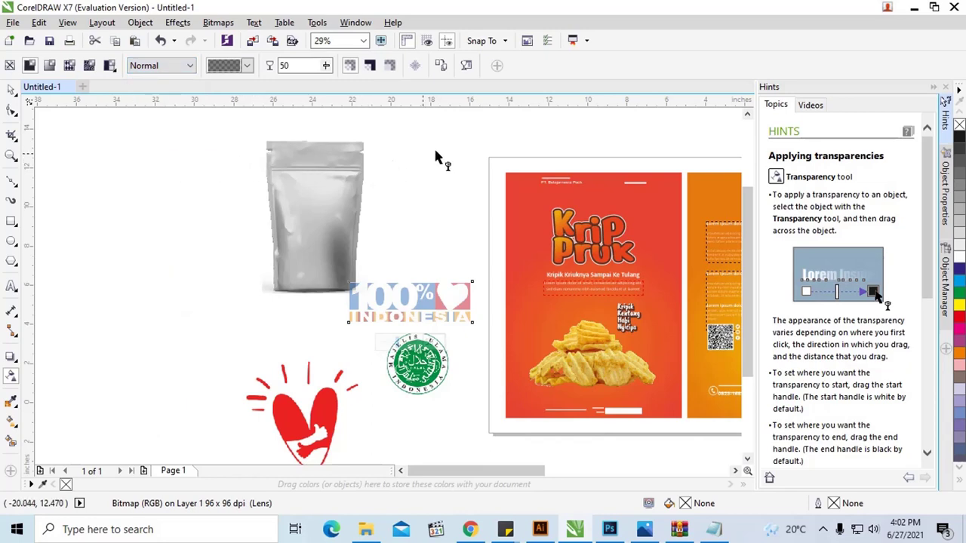
{"action": "left_click", "coordinate": [11, 89]}
{"action": "left_click", "coordinate": [134, 158]}
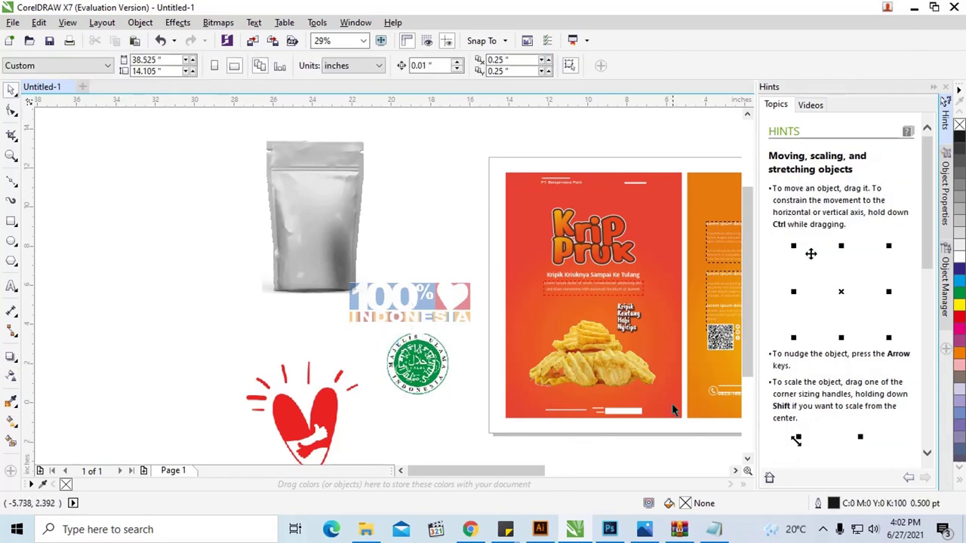
{"action": "left_click", "coordinate": [615, 532]}
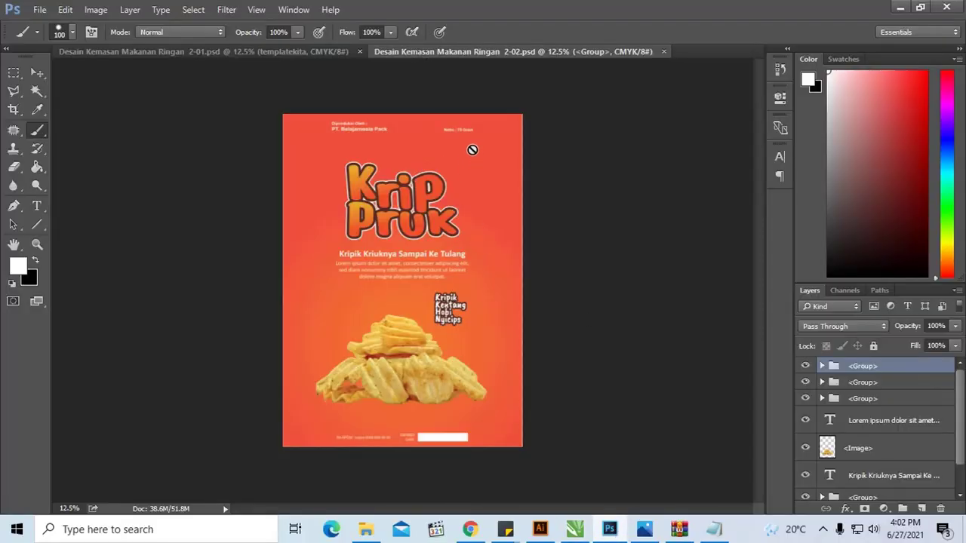
Select the Rectangle layer and crop outward to add transparent margins around the Krip Pruk canvas
{"action": "left_click", "coordinate": [37, 72]}
{"action": "left_click", "coordinate": [371, 166]}
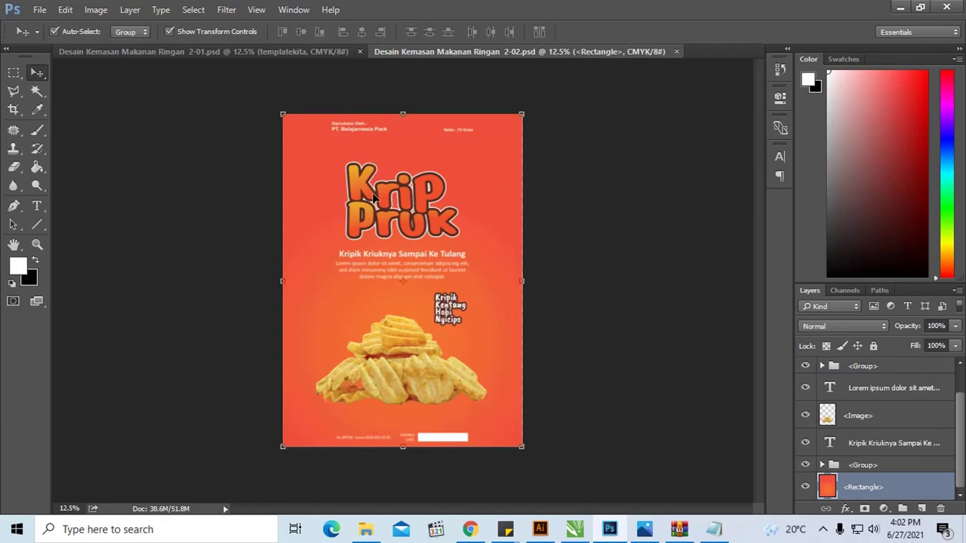
{"action": "key", "text": "ctrl+minus"}
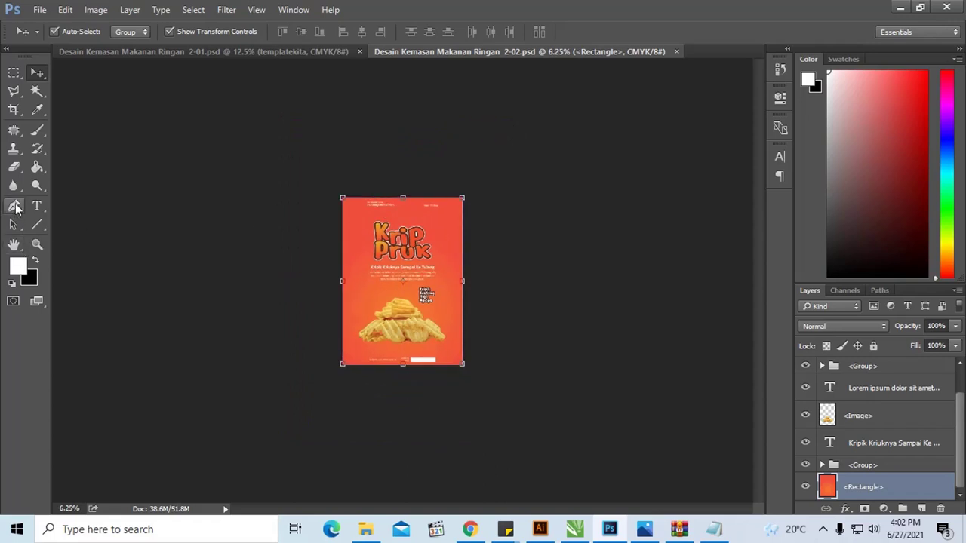
{"action": "left_click", "coordinate": [12, 110]}
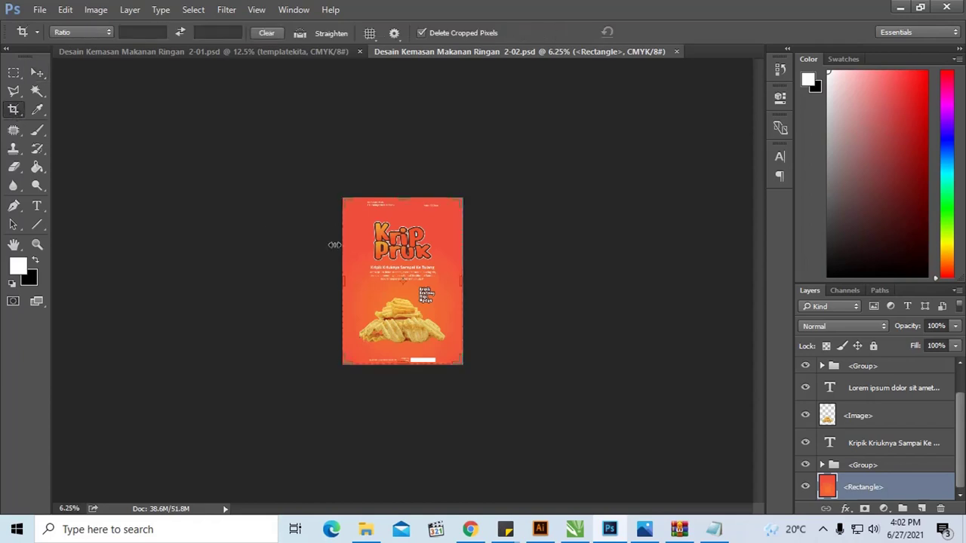
{"action": "mouse_move", "coordinate": [457, 204]}
{"action": "left_mouse_down"}
{"action": "mouse_move", "coordinate": [563, 139]}
{"action": "mouse_move", "coordinate": [507, 143]}
{"action": "left_mouse_up"}
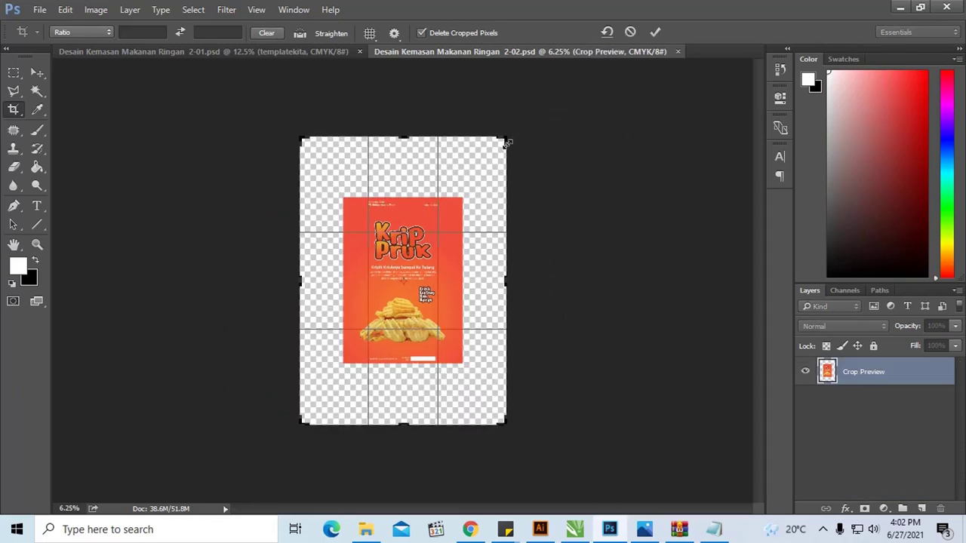
{"action": "key", "text": "Return"}
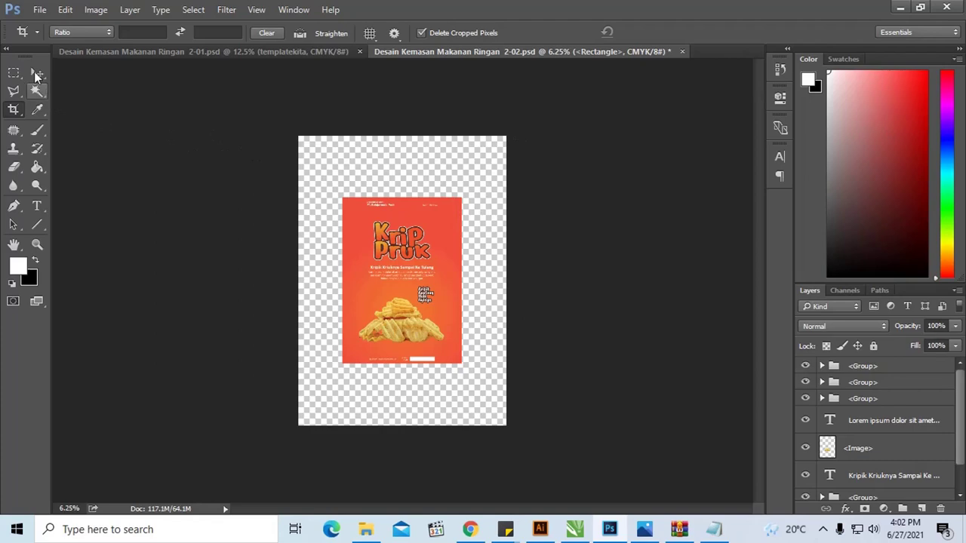
Zoom back in on the design and bring up the Pictures folder in File Explorer
{"action": "key", "text": "v"}
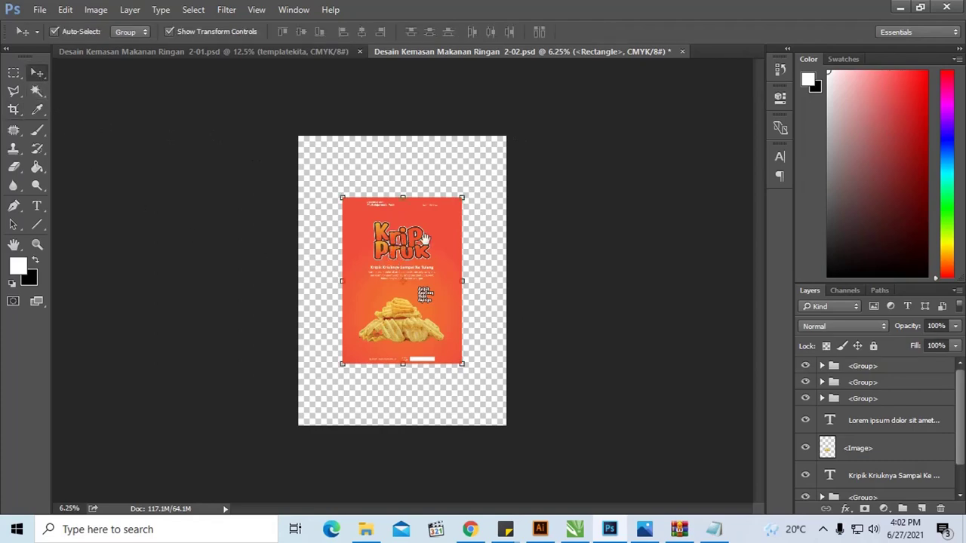
{"action": "key", "text": "ctrl+plus"}
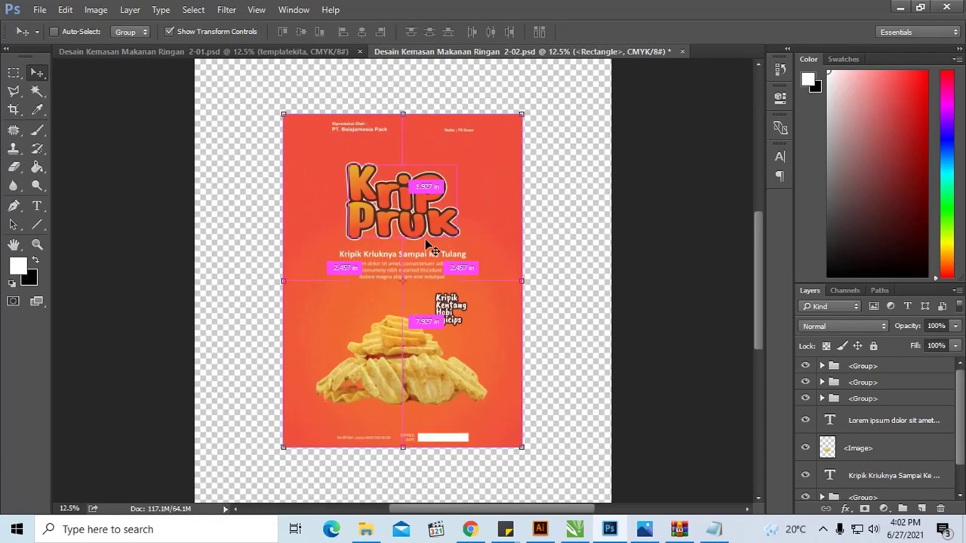
{"action": "scroll", "coordinate": [425, 238], "scroll_direction": "up", "scroll_amount": 1}
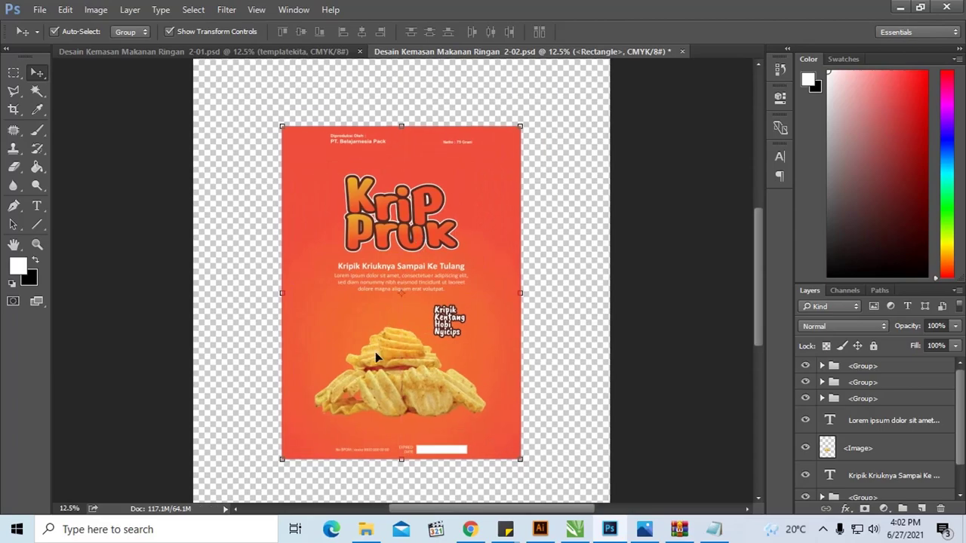
{"action": "left_click", "coordinate": [378, 530]}
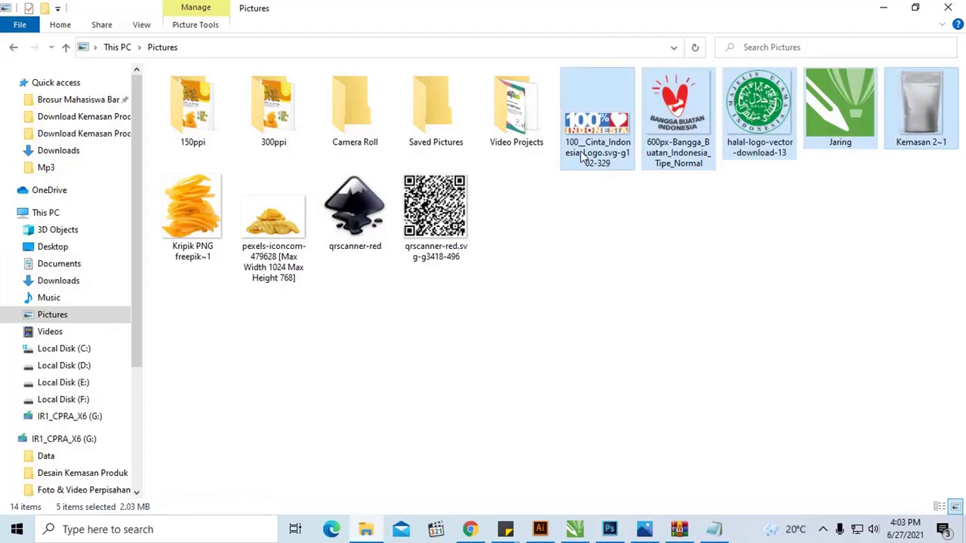
Drop the 100% Indonesia, Bangga Buatan, halal and Kemasan 2~1 images onto the Photoshop canvas
{"action": "left_click_drag", "start_coordinate": [588, 144], "coordinate": [593, 194]}
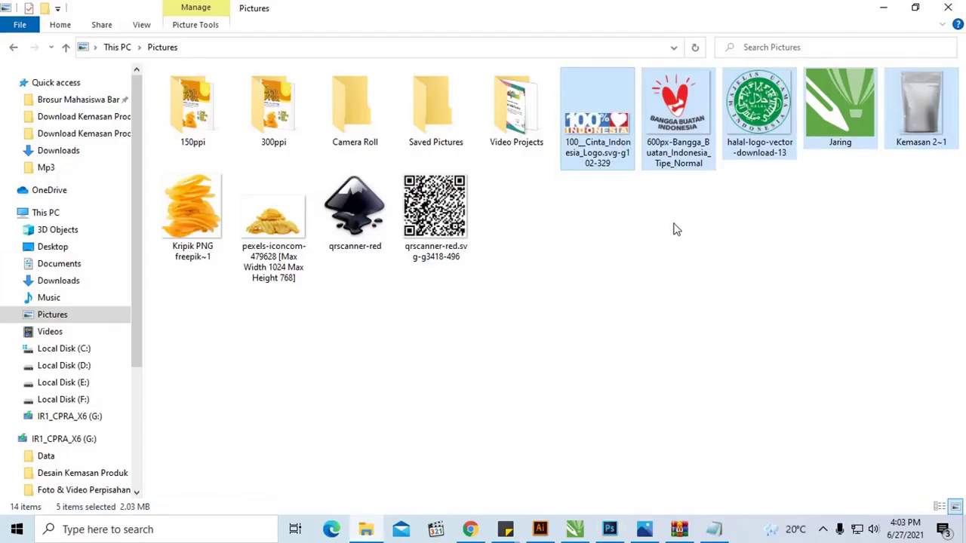
{"action": "left_click", "coordinate": [827, 226]}
{"action": "left_click", "coordinate": [596, 121]}
{"action": "left_click", "coordinate": [677, 120], "text": "ctrl"}
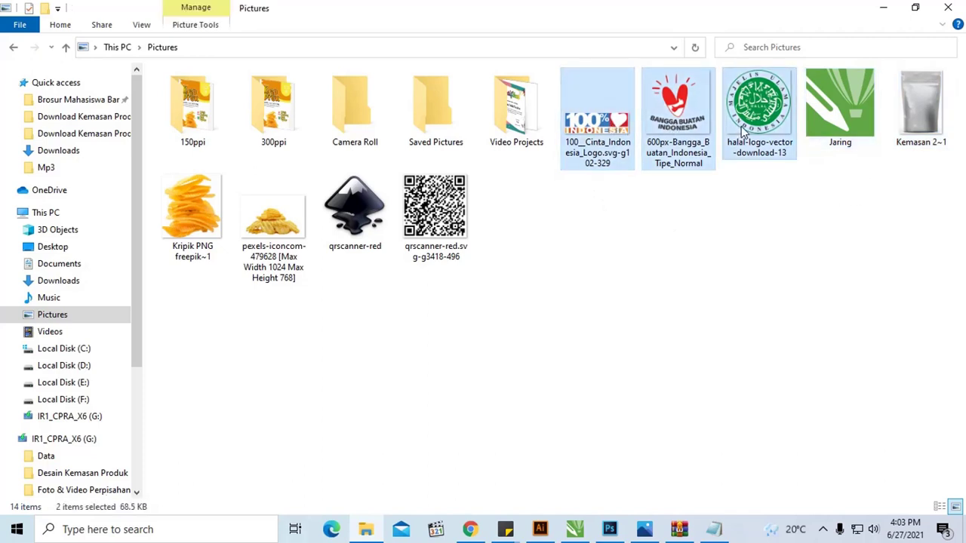
{"action": "left_click", "coordinate": [917, 130], "text": "ctrl"}
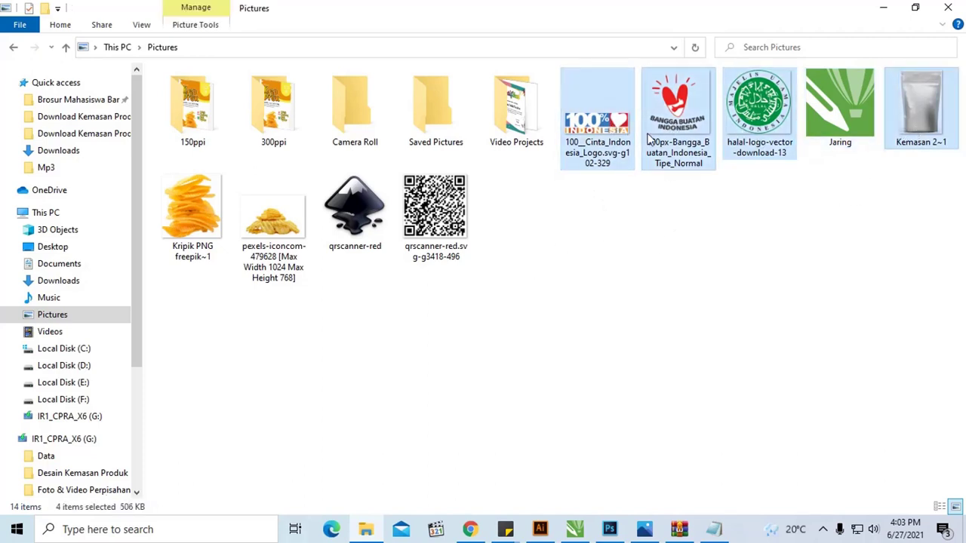
{"action": "left_click_drag", "start_coordinate": [649, 128], "coordinate": [613, 453]}
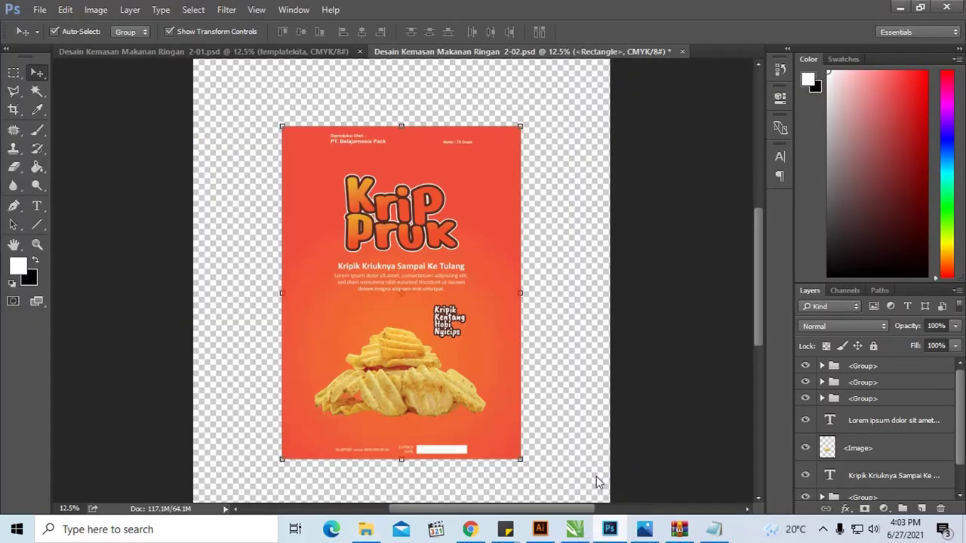
{"action": "left_click_drag", "start_coordinate": [614, 452], "coordinate": [540, 344]}
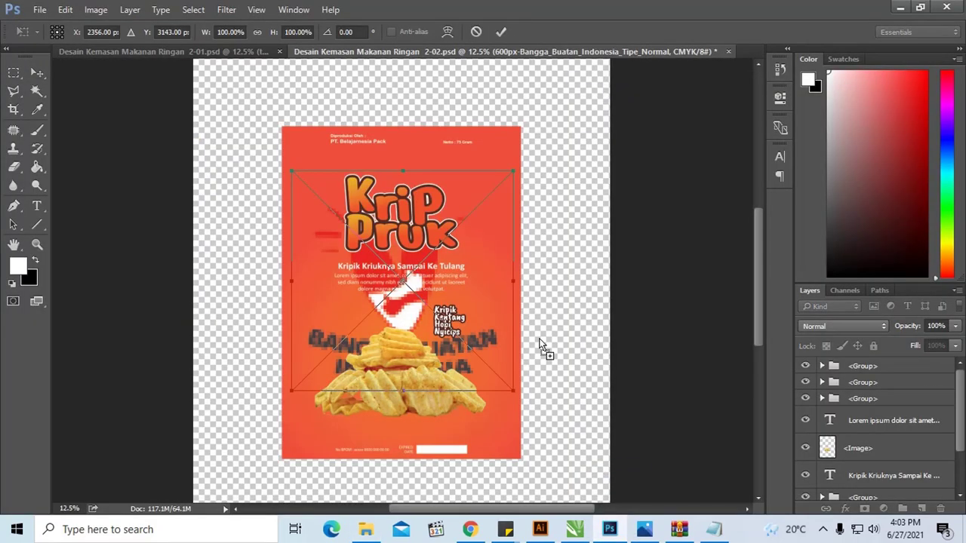
Commit the placed images, delete the 100% Indonesia logo, move the pouch image right and halal logo left
{"action": "key", "text": "Return"}
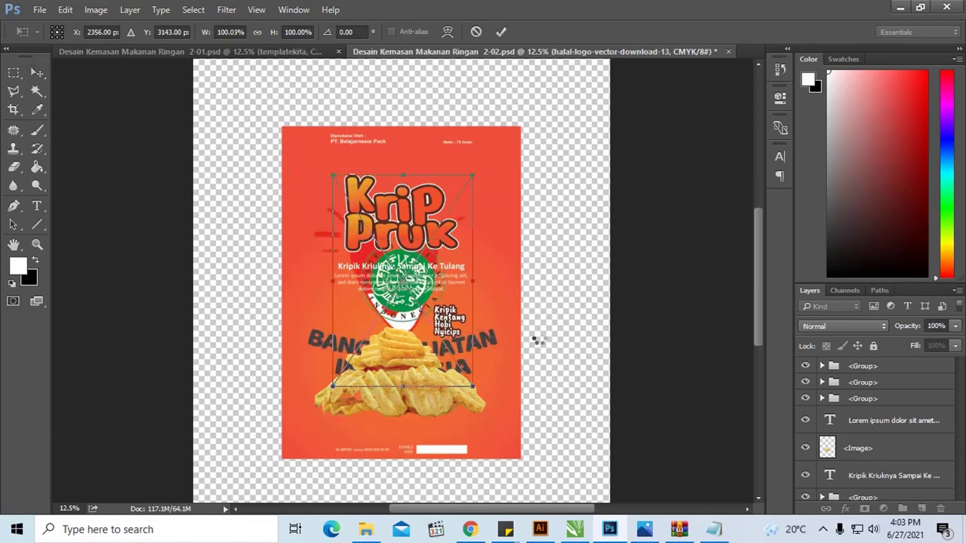
{"action": "key", "text": "Return"}
{"action": "key", "text": "Return"}
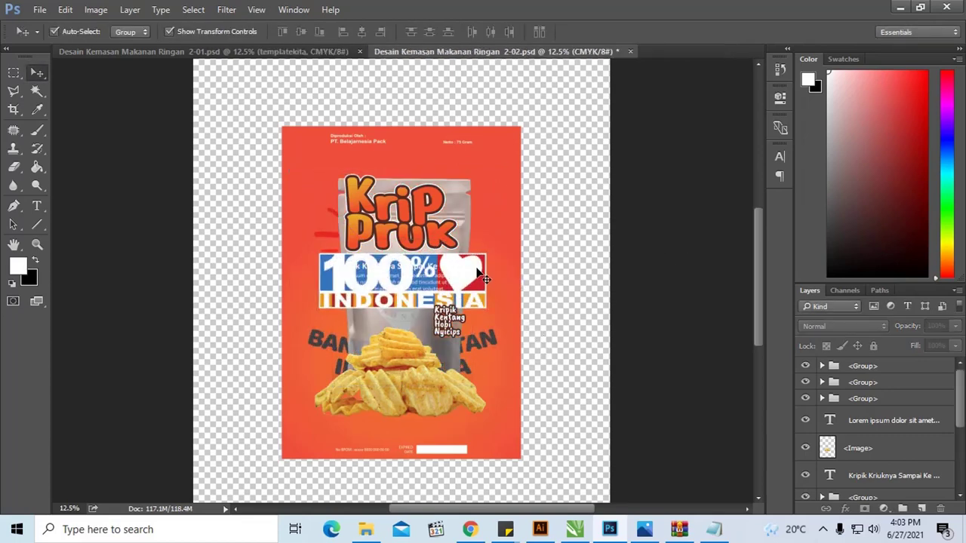
{"action": "left_click_drag", "start_coordinate": [478, 271], "coordinate": [598, 294]}
{"action": "key", "text": "Delete"}
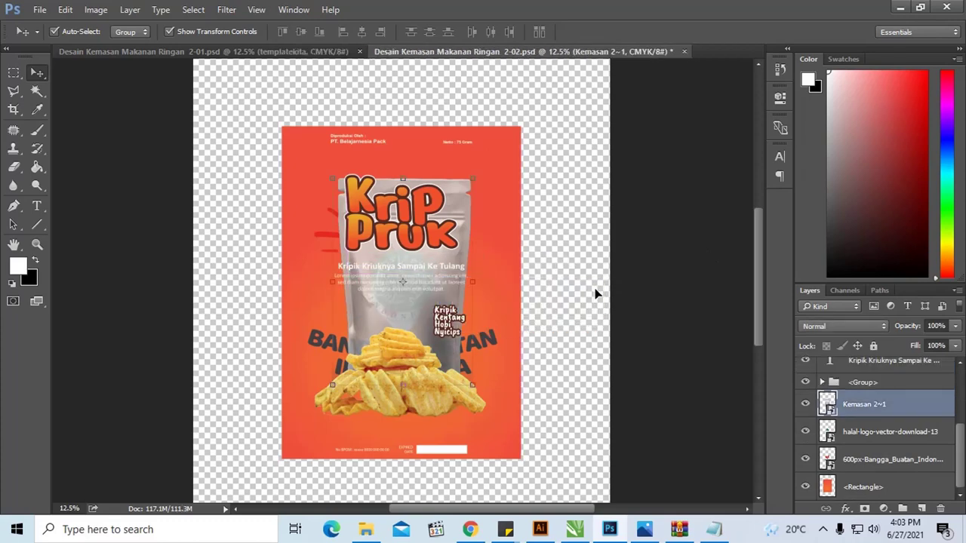
{"action": "left_click_drag", "start_coordinate": [468, 194], "coordinate": [736, 205]}
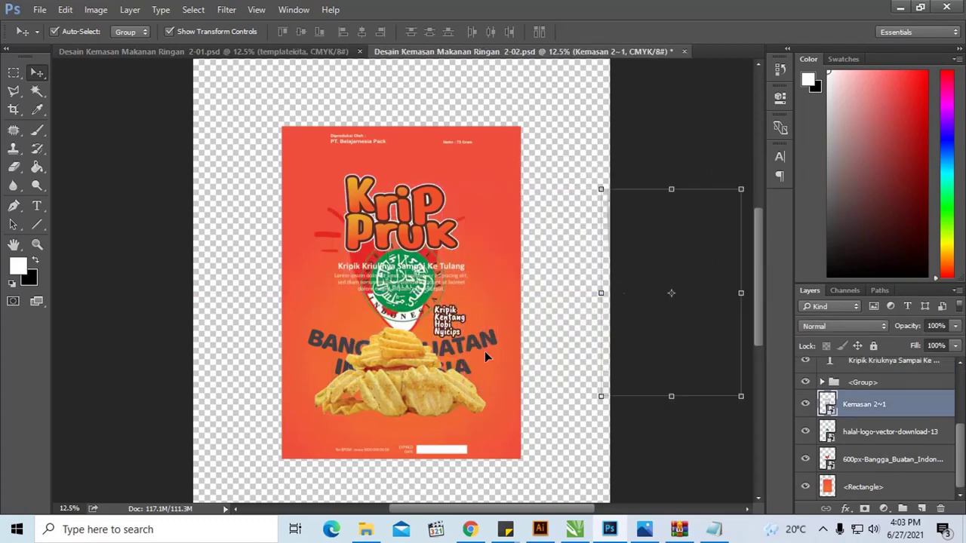
{"action": "mouse_move", "coordinate": [407, 325]}
{"action": "left_mouse_down"}
{"action": "mouse_move", "coordinate": [344, 278]}
{"action": "mouse_move", "coordinate": [329, 298]}
{"action": "left_mouse_up"}
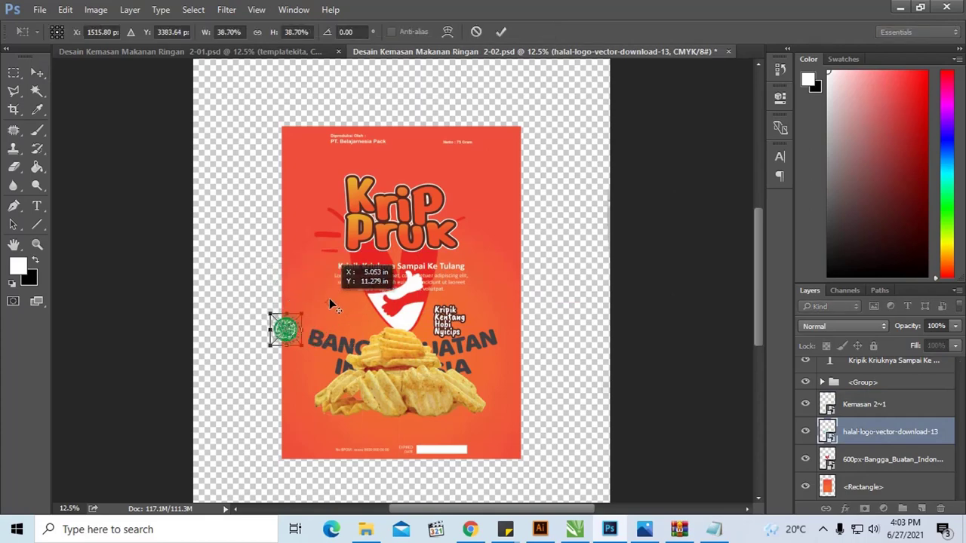
Reposition the halal logo up beside the heart badge
{"action": "double_click", "coordinate": [292, 326]}
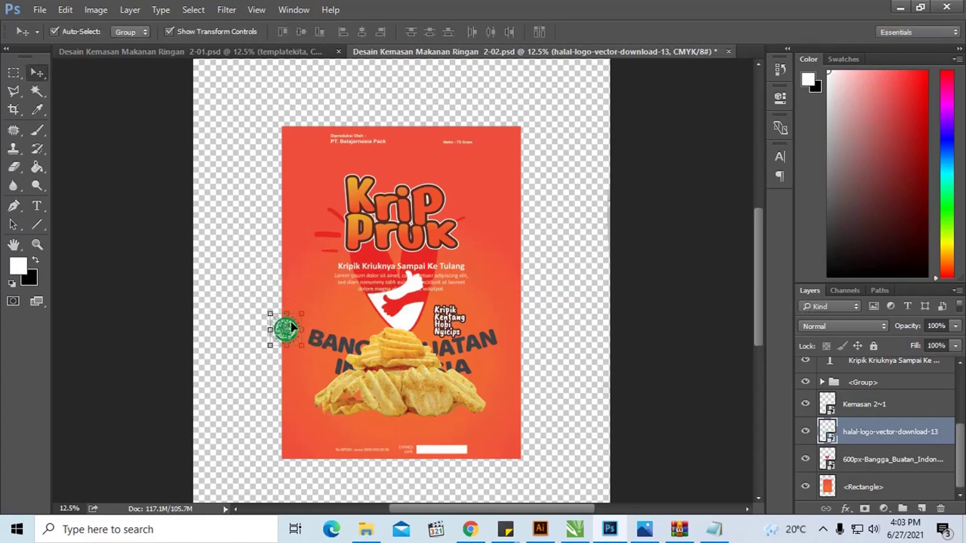
{"action": "key", "text": "ctrl+t"}
{"action": "left_click_drag", "start_coordinate": [285, 329], "coordinate": [327, 302]}
{"action": "left_click_drag", "start_coordinate": [287, 337], "coordinate": [324, 315]}
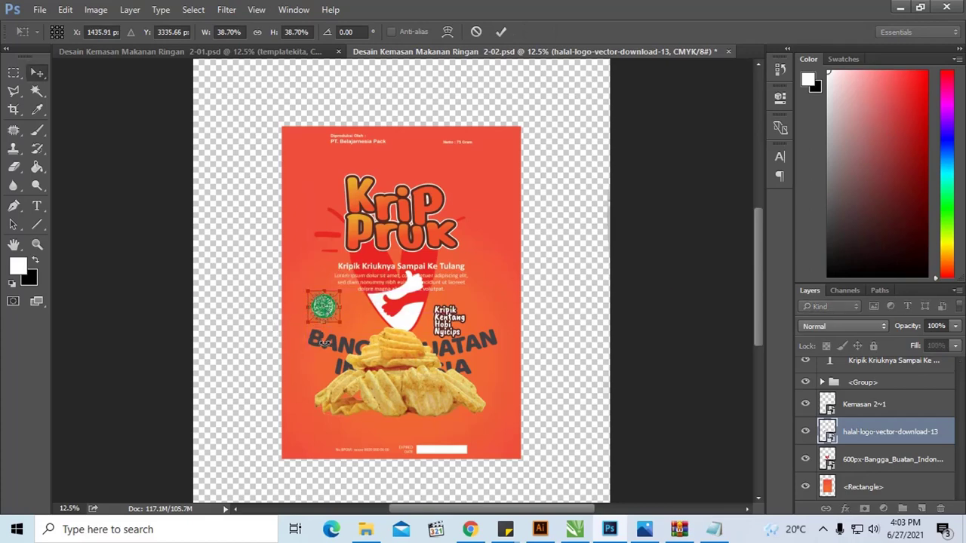
{"action": "key", "text": "Return"}
Shrink the Bangga Buatan Indonesia logo to about 20%
{"action": "left_click", "coordinate": [329, 349]}
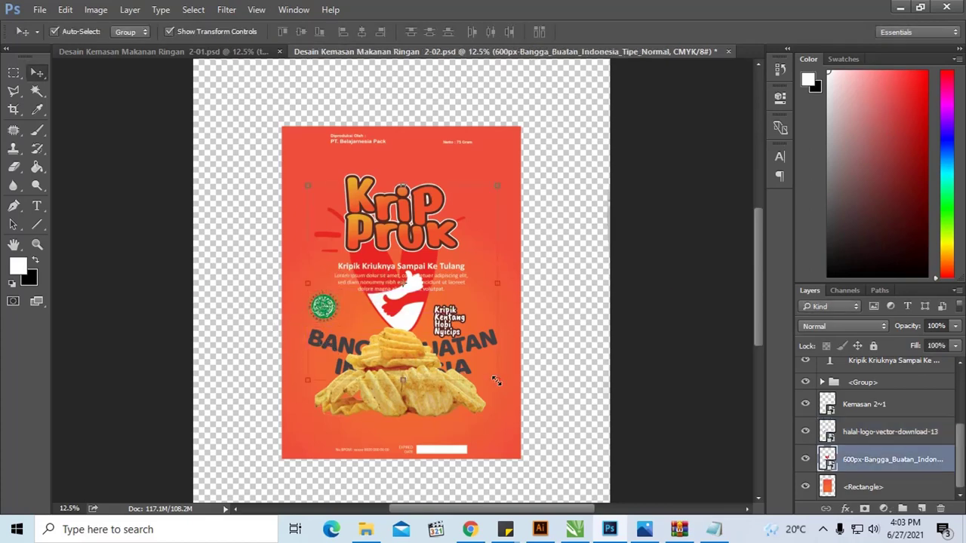
{"action": "left_click_drag", "start_coordinate": [496, 381], "coordinate": [397, 252]}
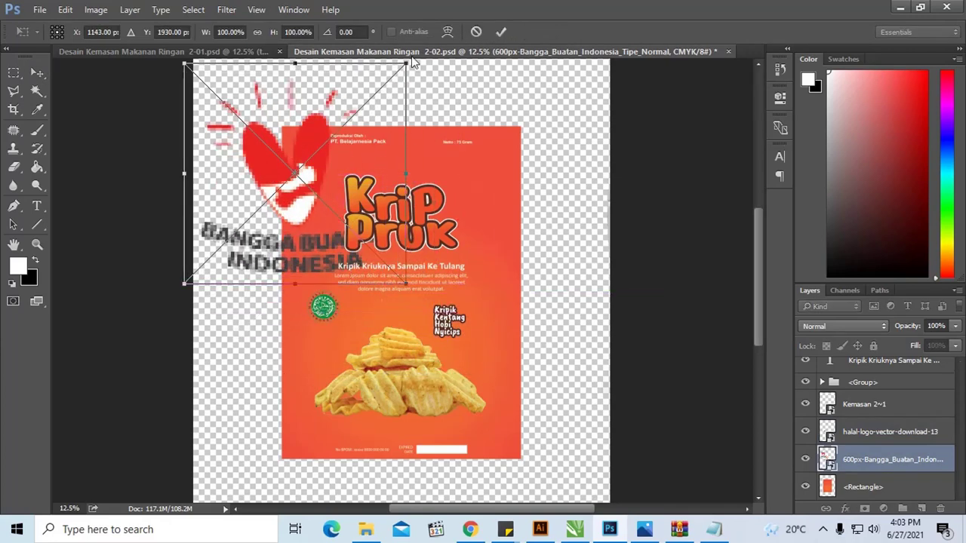
{"action": "mouse_move", "coordinate": [412, 60]}
{"action": "left_mouse_down"}
{"action": "mouse_move", "coordinate": [232, 240]}
{"action": "mouse_move", "coordinate": [321, 321]}
{"action": "left_mouse_up"}
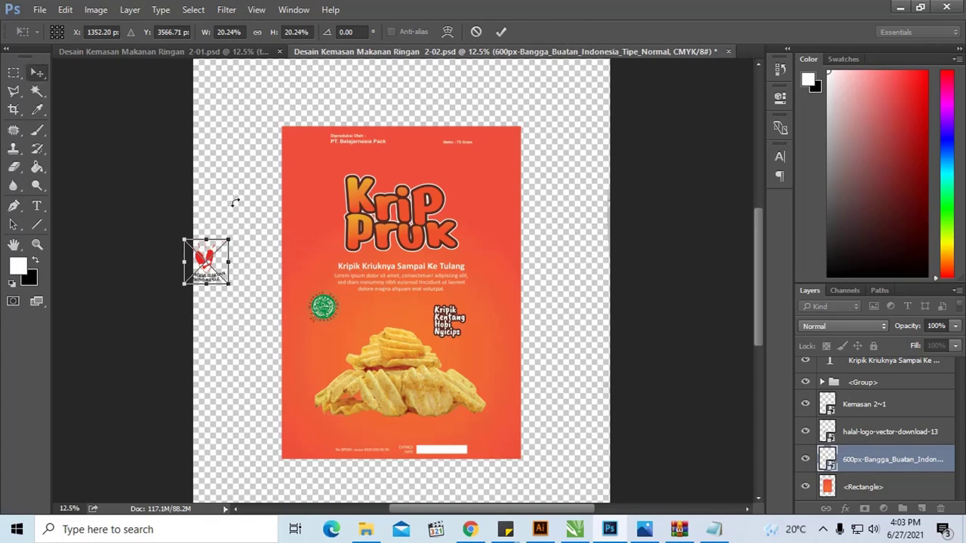
{"action": "key", "text": "Return"}
{"action": "key", "text": "ctrl+t"}
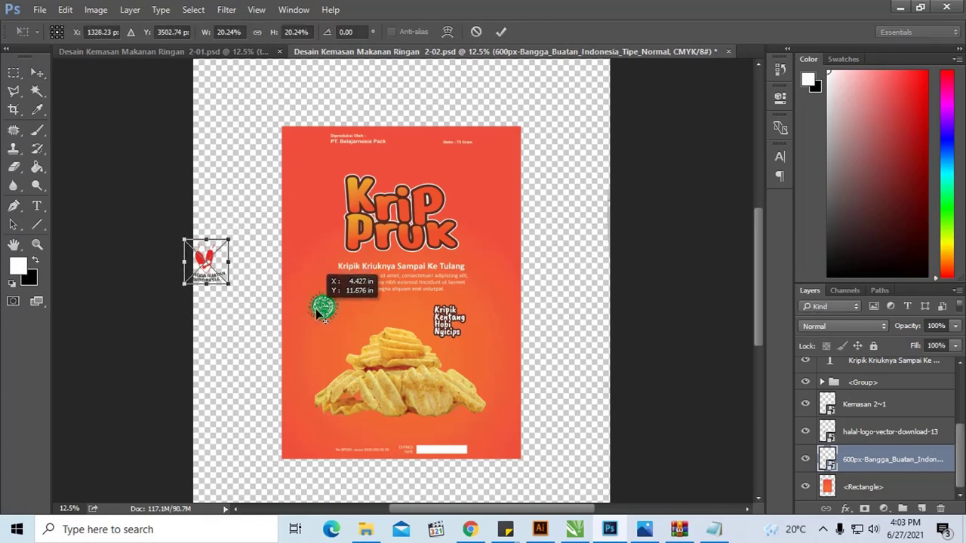
{"action": "key", "text": "Return"}
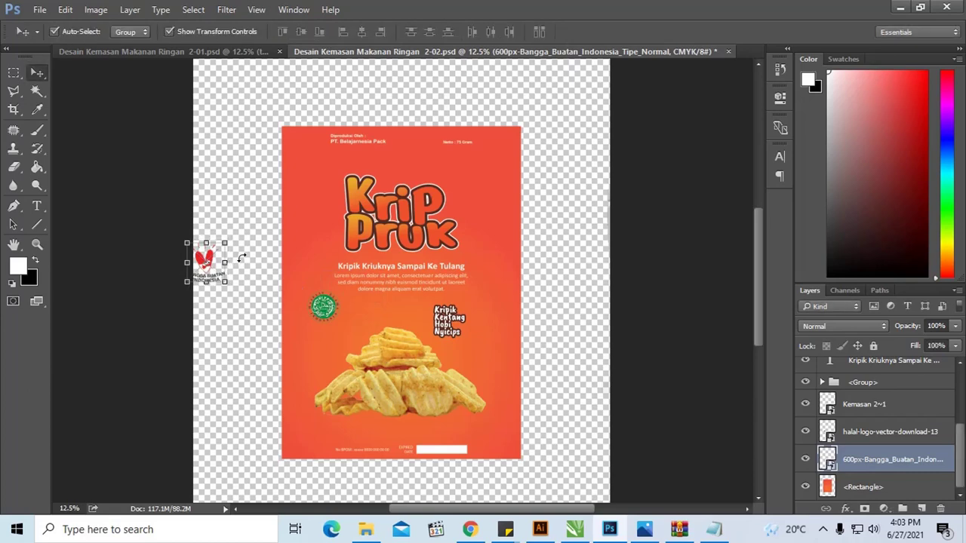
Move the Bangga Buatan logo below the halal logo and scale both together to about 69%
{"action": "left_click", "coordinate": [231, 243]}
{"action": "left_click_drag", "start_coordinate": [213, 272], "coordinate": [323, 343]}
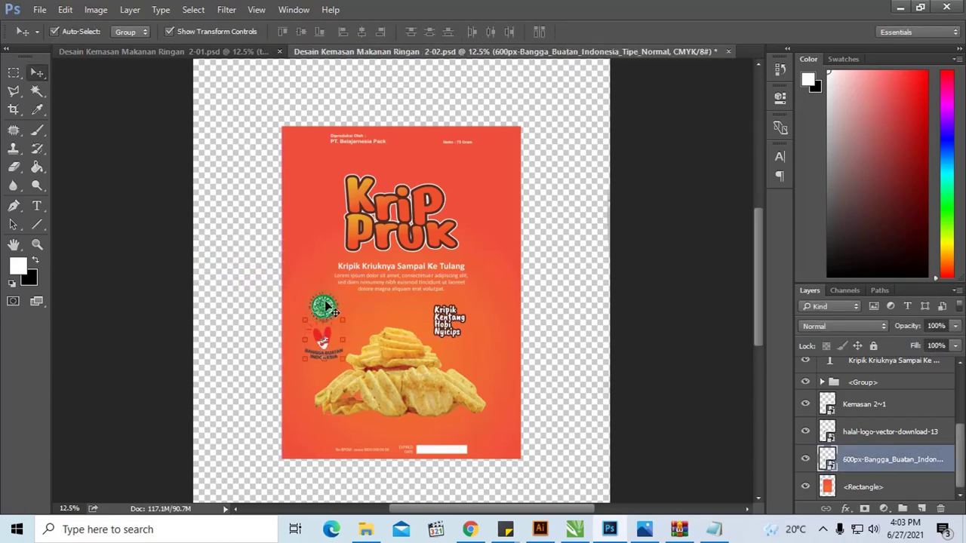
{"action": "left_click", "coordinate": [326, 306], "text": "shift"}
{"action": "left_click_drag", "start_coordinate": [341, 294], "coordinate": [332, 316]}
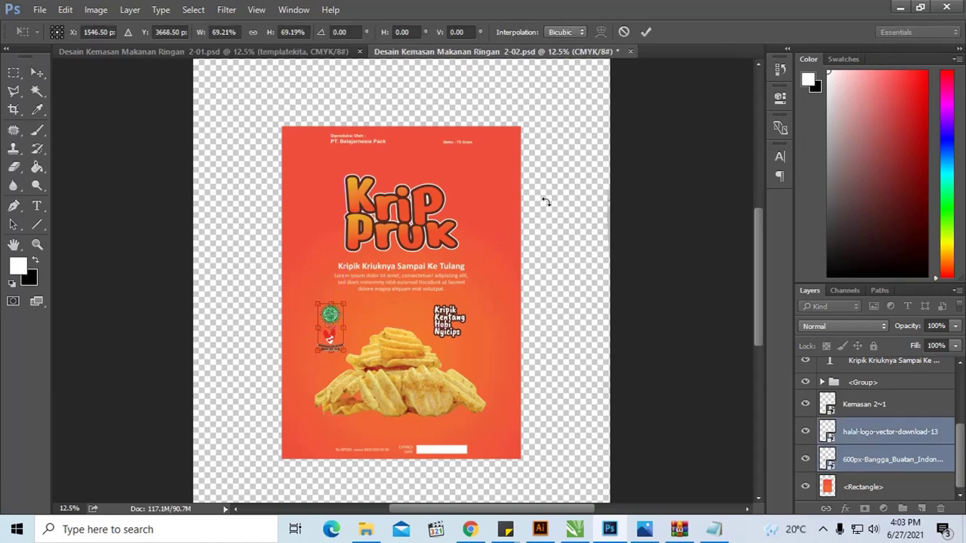
{"action": "key", "text": "ctrl+minus"}
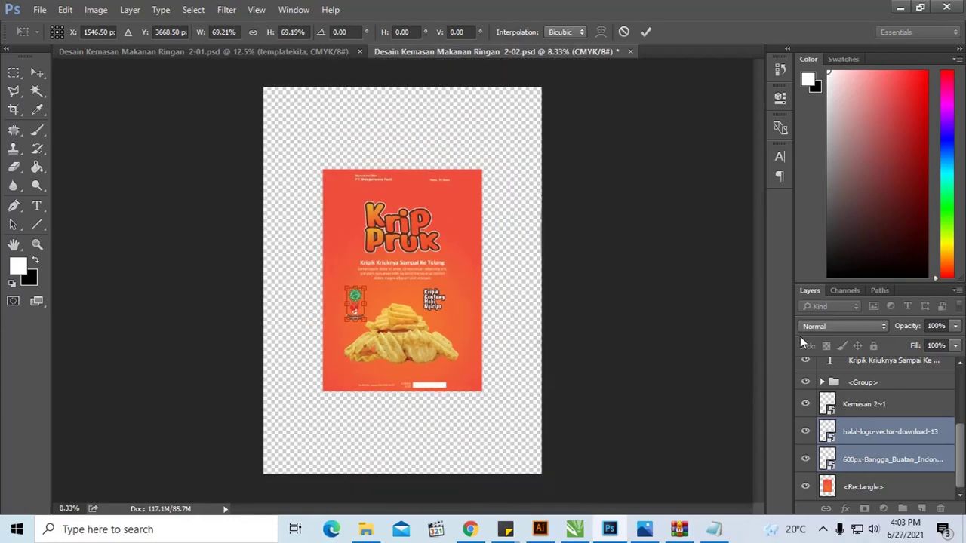
{"action": "scroll", "coordinate": [866, 423], "scroll_direction": "up", "scroll_amount": 3}
{"action": "scroll", "coordinate": [866, 423], "scroll_direction": "up", "scroll_amount": 2}
{"action": "scroll", "coordinate": [866, 421], "scroll_direction": "down", "scroll_amount": 1}
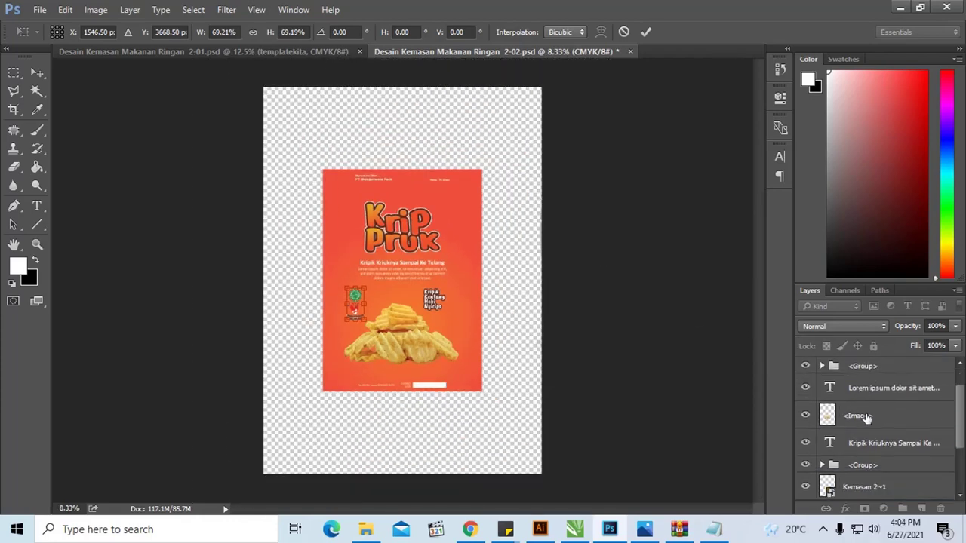
{"action": "scroll", "coordinate": [863, 417], "scroll_direction": "down", "scroll_amount": 3}
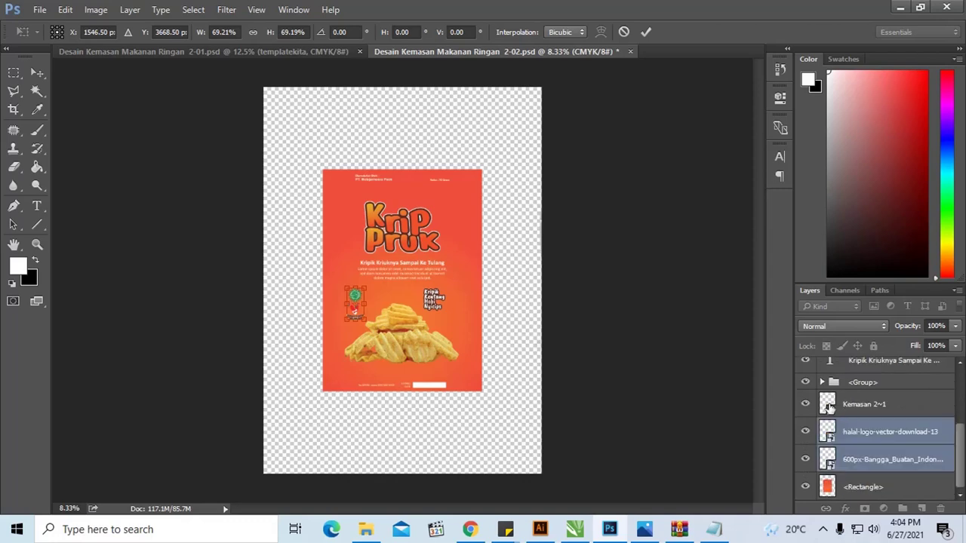
{"action": "left_click", "coordinate": [33, 72]}
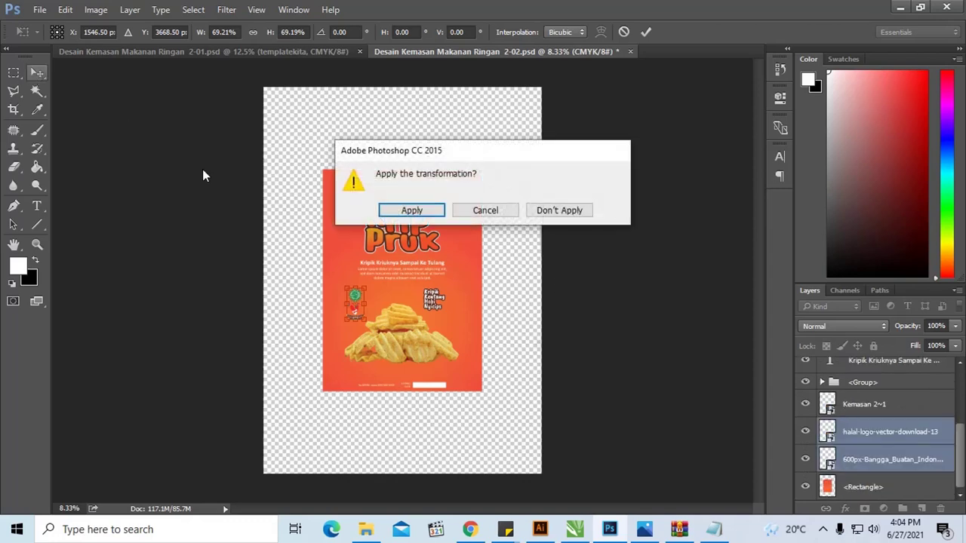
{"action": "left_click", "coordinate": [423, 212]}
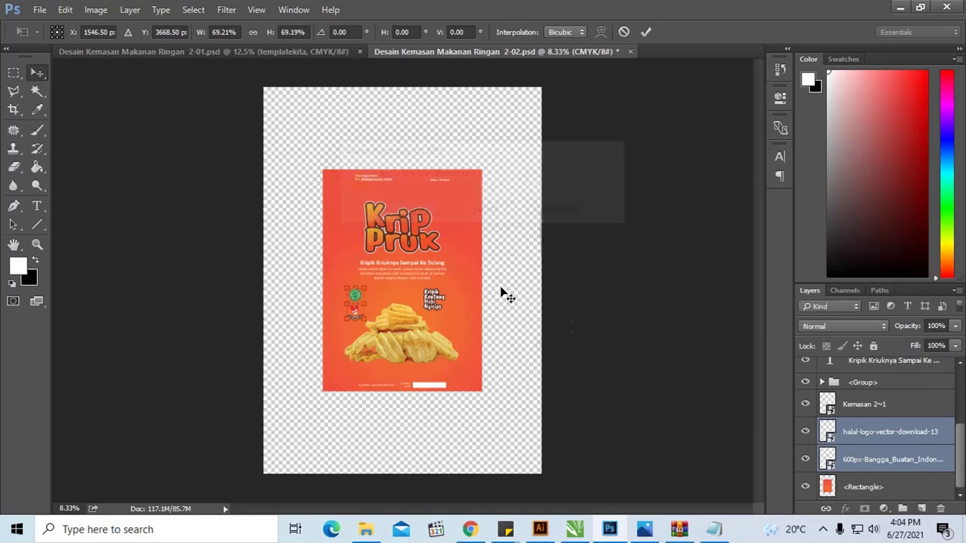
{"action": "left_click", "coordinate": [851, 406]}
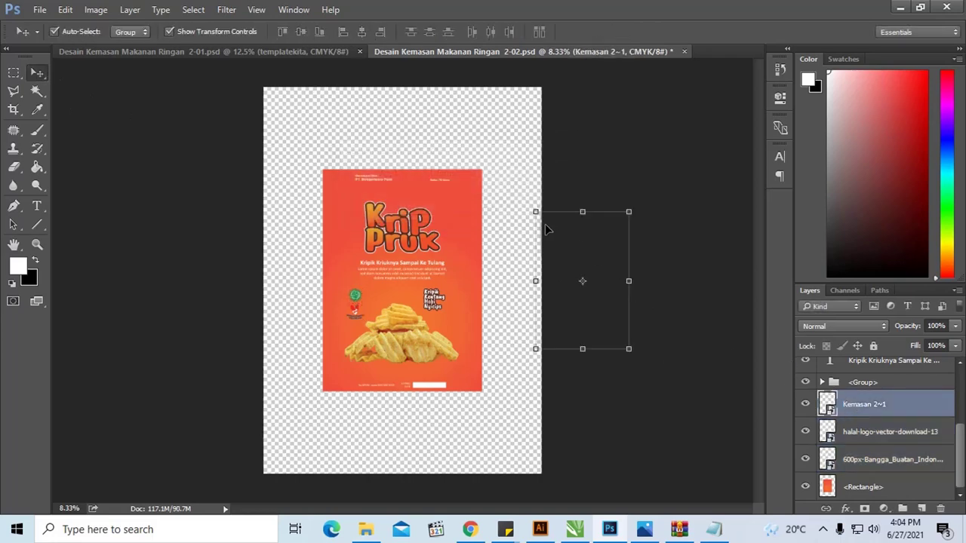
Scale the Kemasan 2~1 pouch mockup to about 156% and centre it over the Krip Pruk design
{"action": "mouse_move", "coordinate": [535, 212]}
{"action": "left_mouse_down"}
{"action": "mouse_move", "coordinate": [518, 162]}
{"action": "mouse_move", "coordinate": [491, 145]}
{"action": "left_mouse_up"}
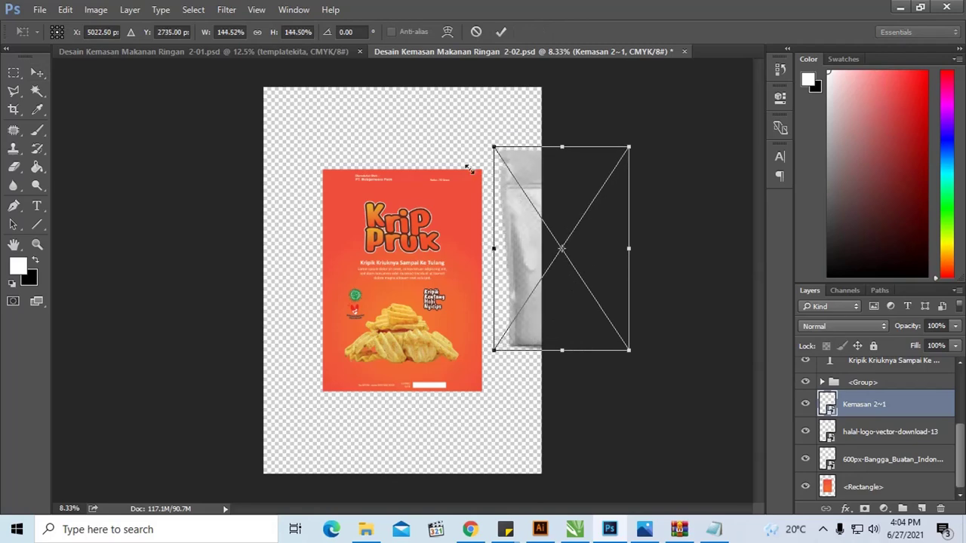
{"action": "mouse_move", "coordinate": [516, 194]}
{"action": "left_mouse_down"}
{"action": "mouse_move", "coordinate": [387, 253]}
{"action": "mouse_move", "coordinate": [359, 235]}
{"action": "left_mouse_up"}
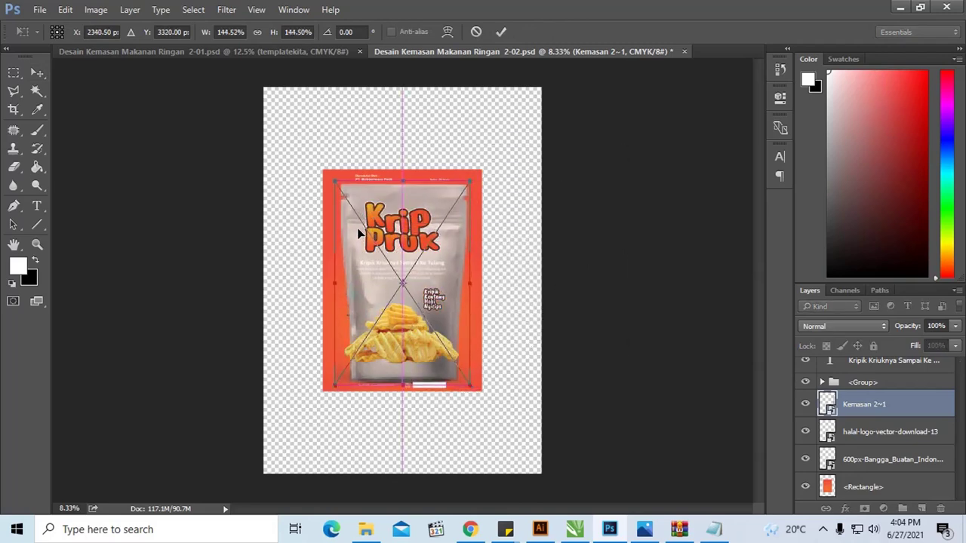
{"action": "mouse_move", "coordinate": [472, 182]}
{"action": "left_mouse_down"}
{"action": "mouse_move", "coordinate": [475, 173]}
{"action": "mouse_move", "coordinate": [453, 197]}
{"action": "left_mouse_up"}
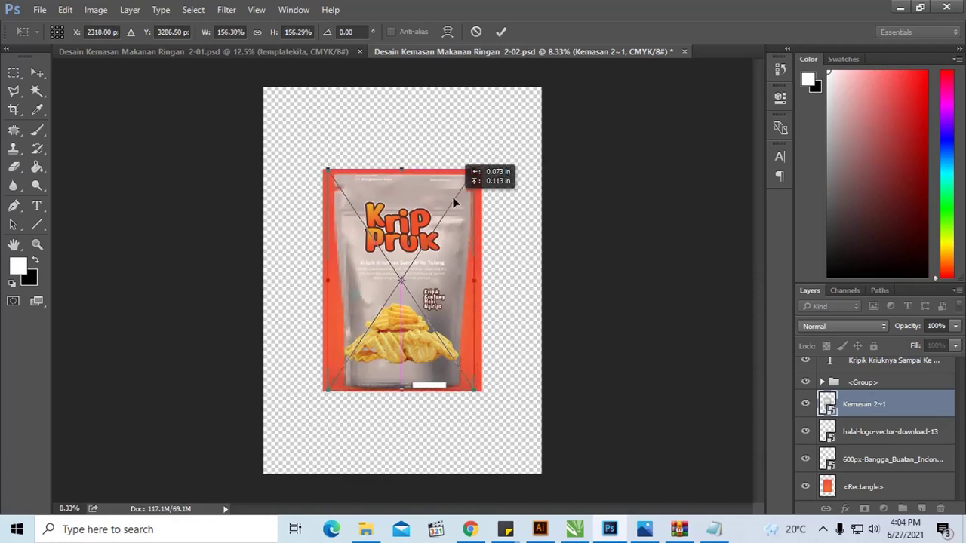
{"action": "key", "text": "Return"}
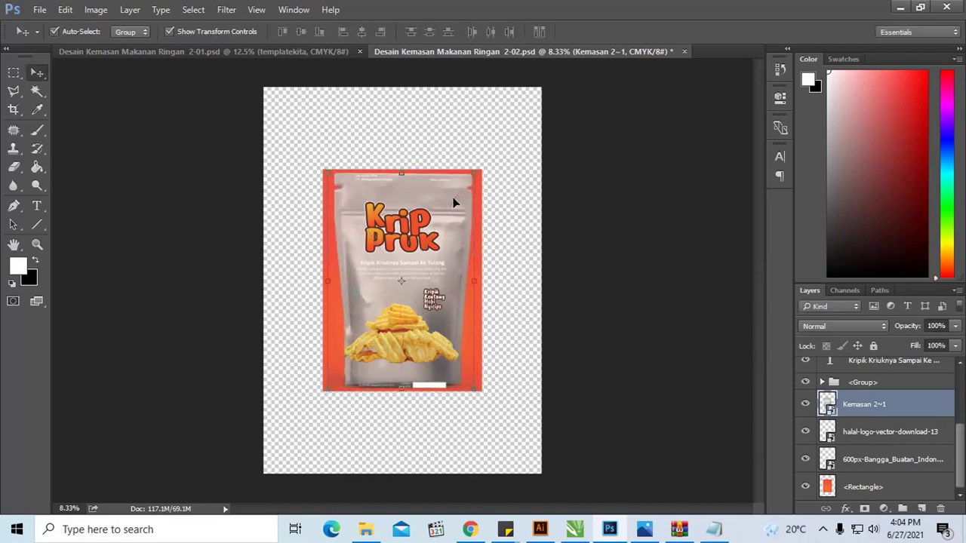
{"action": "scroll", "coordinate": [453, 197], "scroll_direction": "up", "scroll_amount": 1}
{"action": "scroll", "coordinate": [452, 197], "scroll_direction": "up", "scroll_amount": 1}
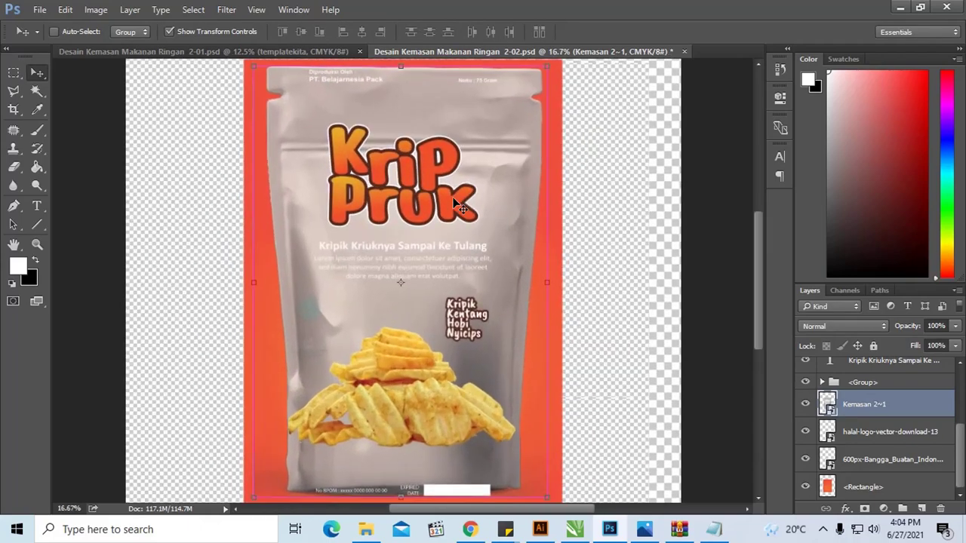
{"action": "scroll", "coordinate": [452, 197], "scroll_direction": "down", "scroll_amount": 1}
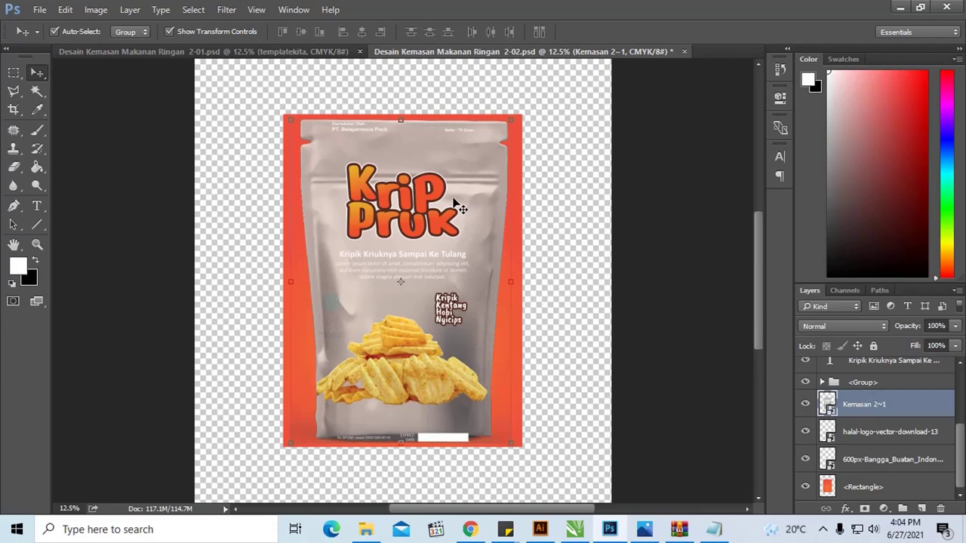
{"action": "left_click_drag", "start_coordinate": [498, 148], "coordinate": [483, 154]}
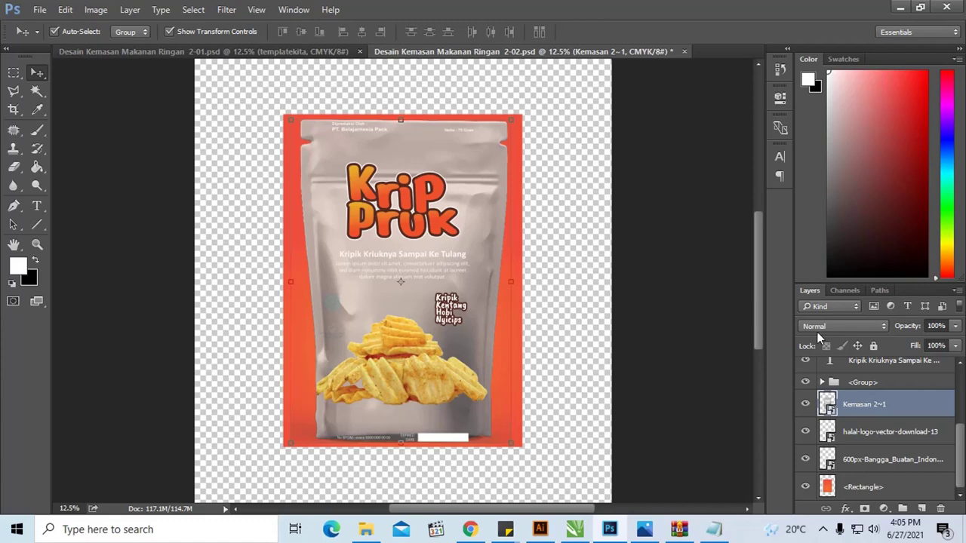
Set the Kemasan 2~1 layer fill to 25% and lock the layer
{"action": "left_click", "coordinate": [953, 346]}
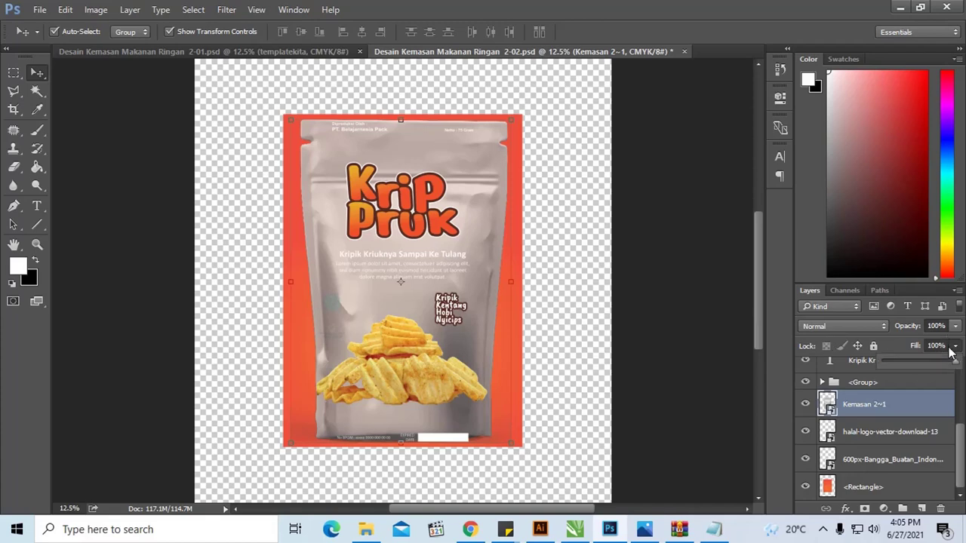
{"action": "left_click_drag", "start_coordinate": [936, 363], "coordinate": [930, 364]}
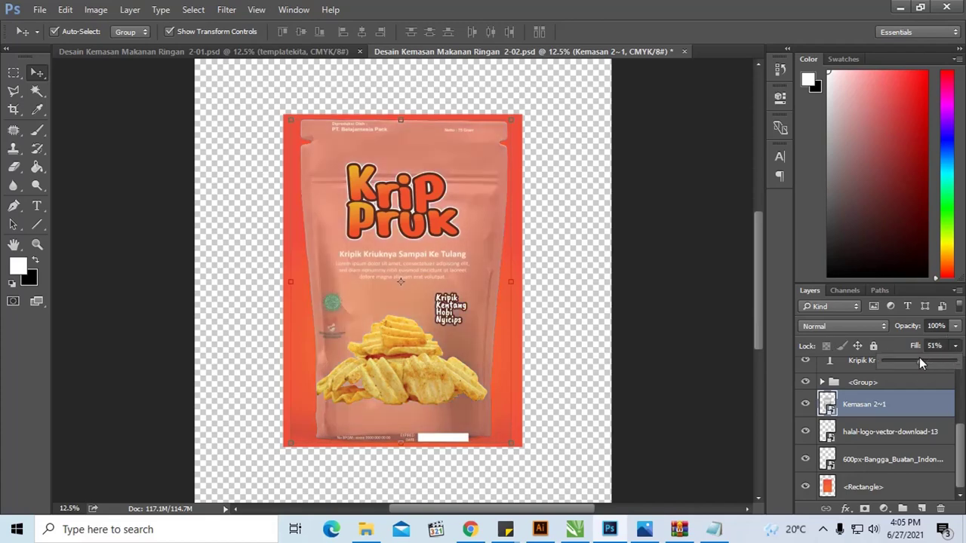
{"action": "left_click_drag", "start_coordinate": [913, 362], "coordinate": [890, 365]}
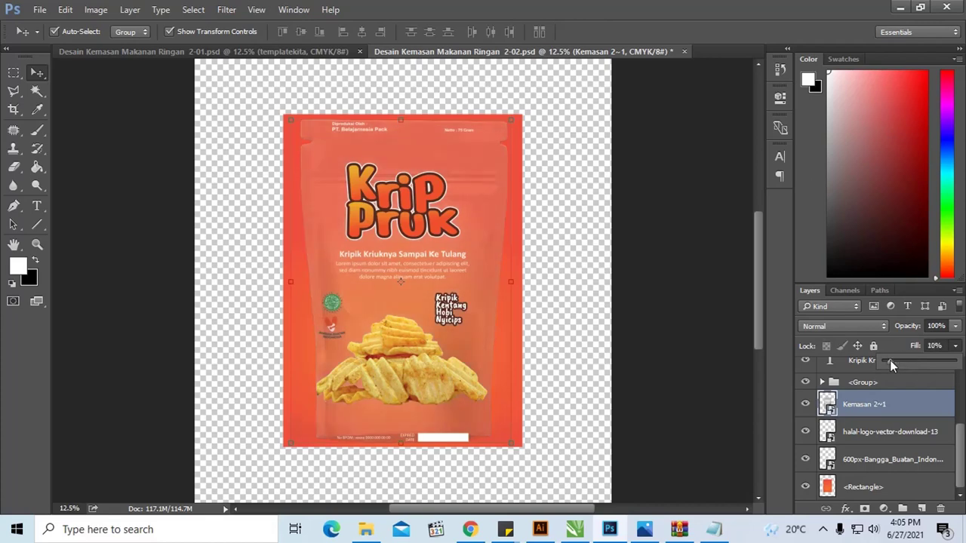
{"action": "left_click", "coordinate": [901, 361]}
{"action": "left_click", "coordinate": [875, 348]}
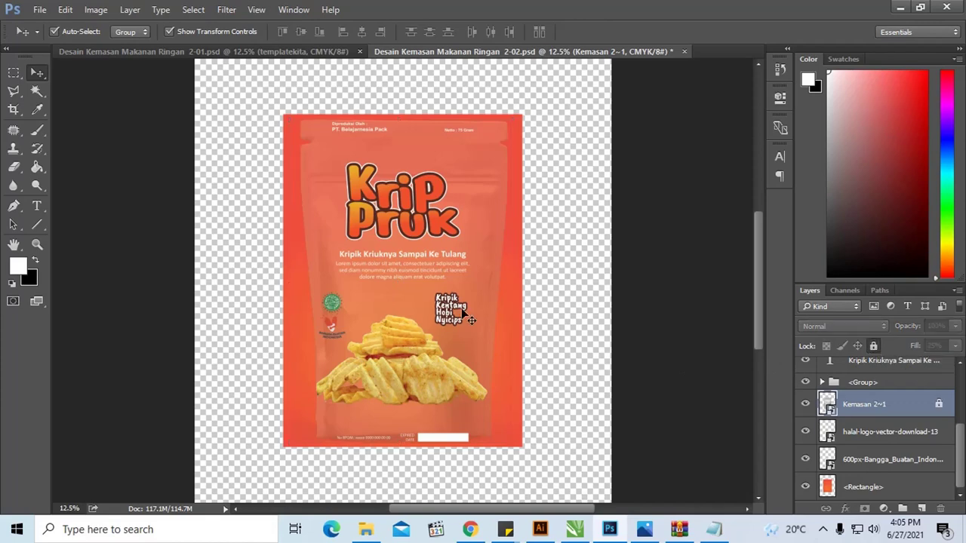
{"action": "left_click_drag", "start_coordinate": [476, 286], "coordinate": [483, 286]}
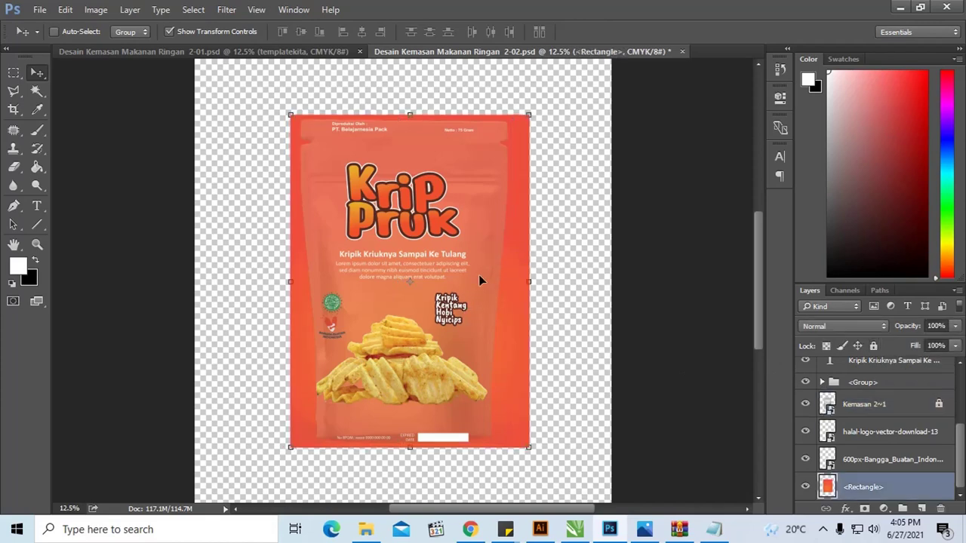
Undo the accidental rectangle shift and nudge the top producer text slightly
{"action": "key", "text": "ctrl+z"}
{"action": "left_click", "coordinate": [581, 290]}
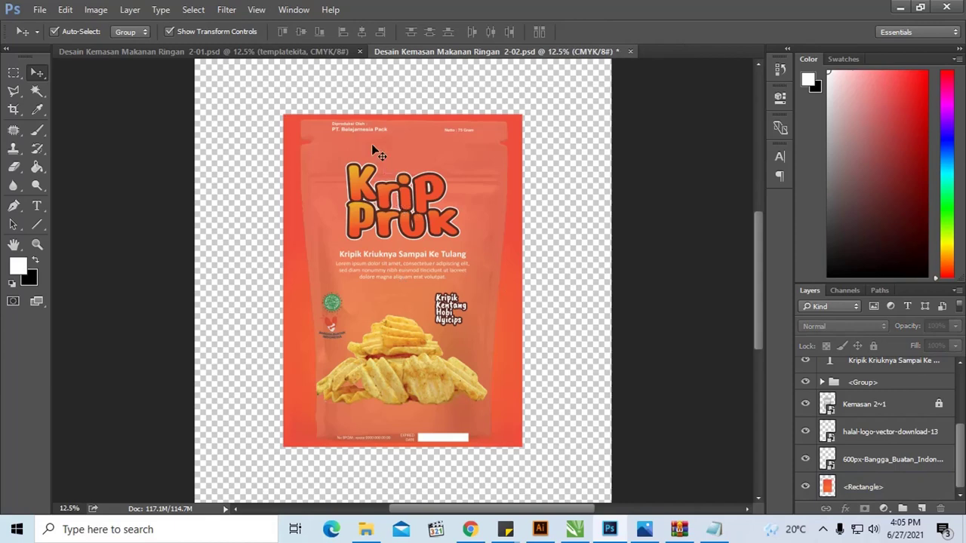
{"action": "mouse_move", "coordinate": [362, 135]}
{"action": "left_mouse_down"}
{"action": "mouse_move", "coordinate": [365, 145]}
{"action": "mouse_move", "coordinate": [363, 134]}
{"action": "left_mouse_up"}
Move the halal and Bangga Buatan logos slightly up-right and raise the white BPOM label
{"action": "left_click_drag", "start_coordinate": [348, 307], "coordinate": [346, 306]}
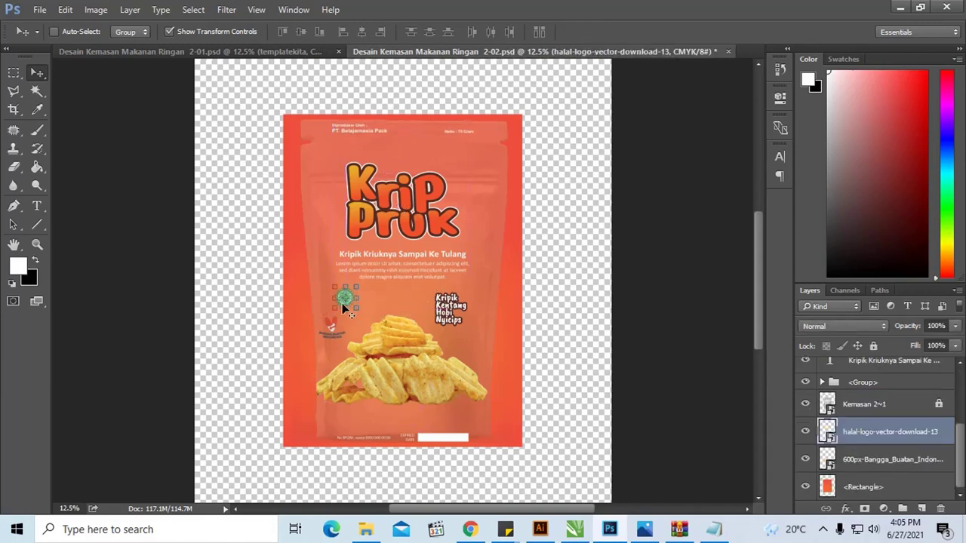
{"action": "left_click", "coordinate": [243, 291]}
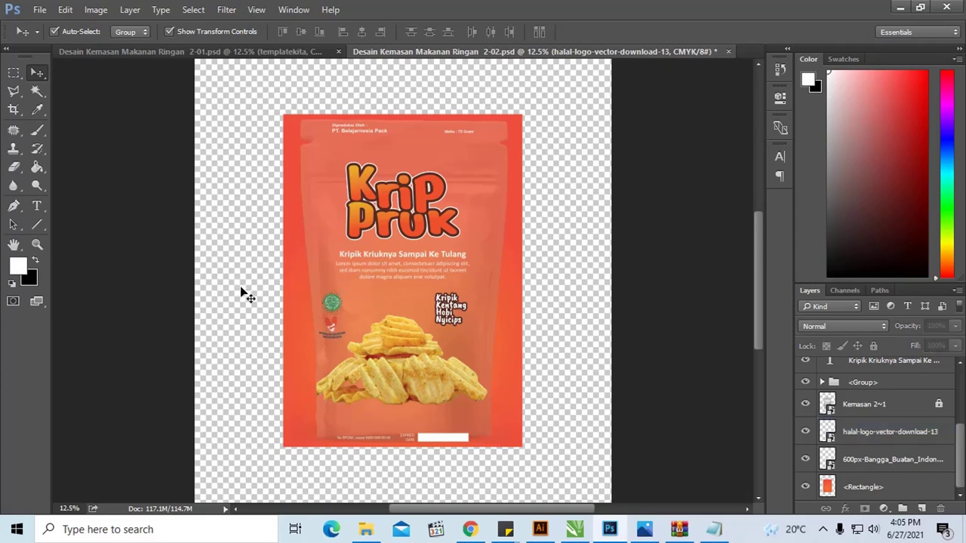
{"action": "left_click", "coordinate": [332, 323]}
{"action": "left_click", "coordinate": [332, 332], "text": "shift"}
{"action": "key", "text": "ctrl+t"}
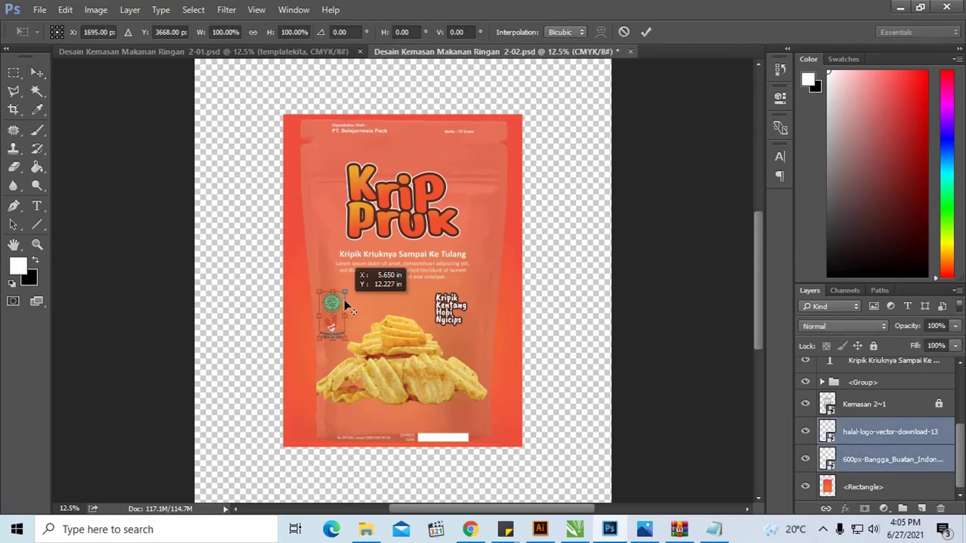
{"action": "left_click_drag", "start_coordinate": [346, 302], "coordinate": [356, 298]}
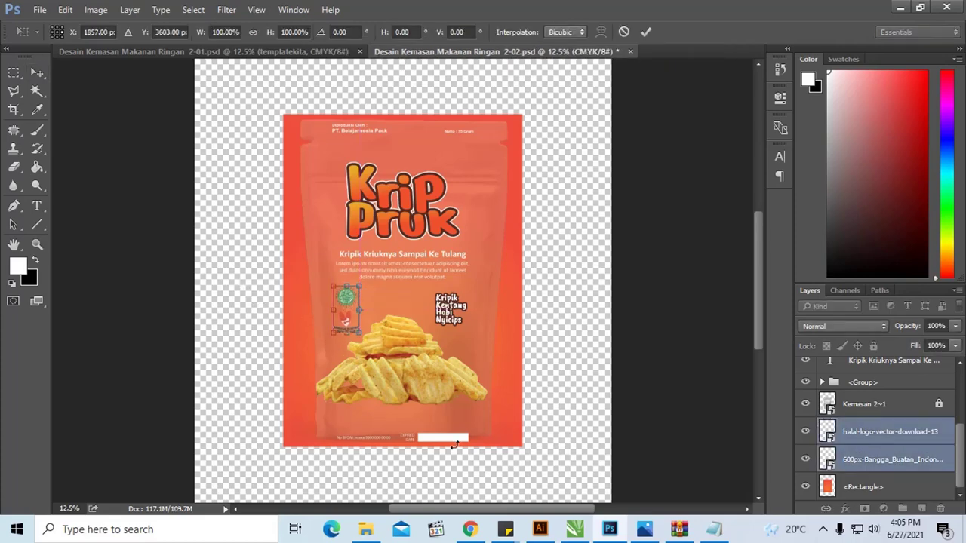
{"action": "key", "text": "Return"}
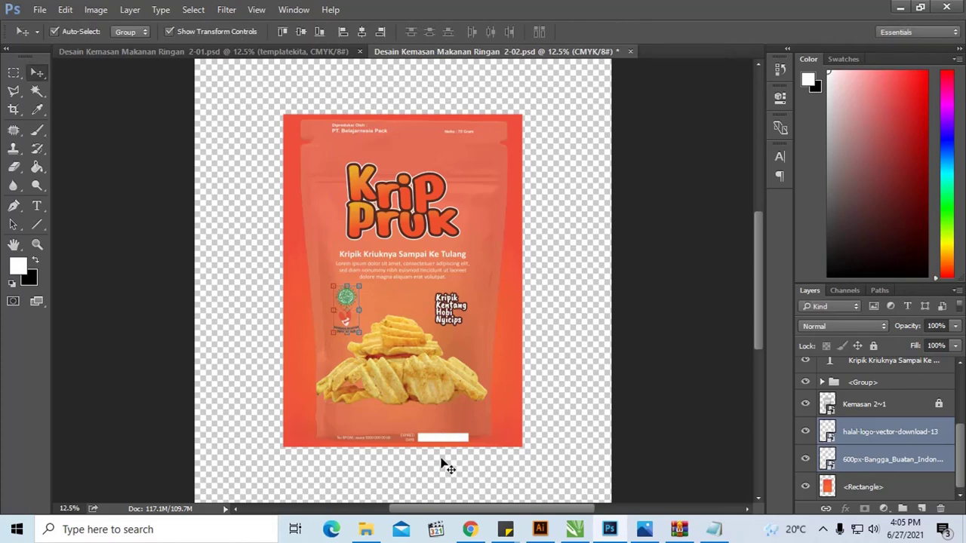
{"action": "left_click", "coordinate": [389, 444]}
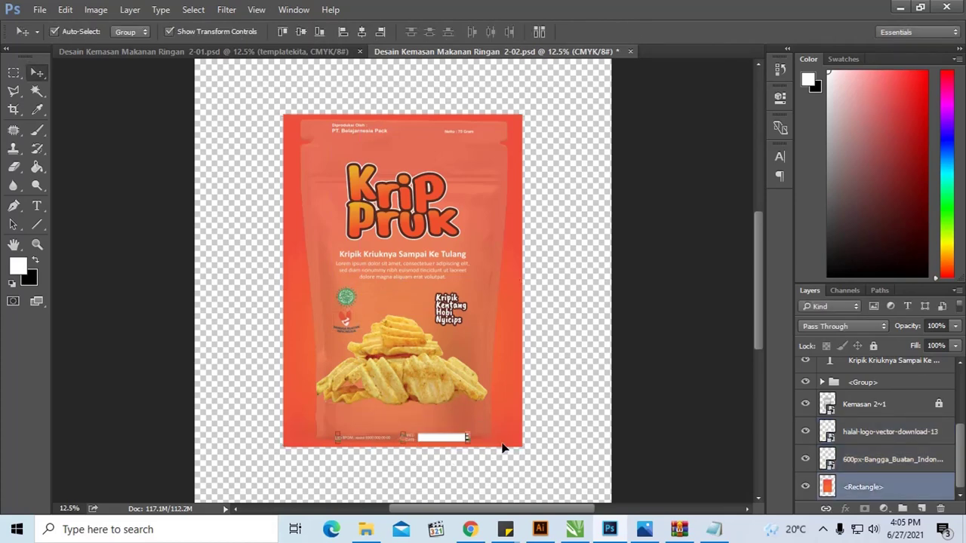
{"action": "left_click_drag", "start_coordinate": [447, 438], "coordinate": [447, 424]}
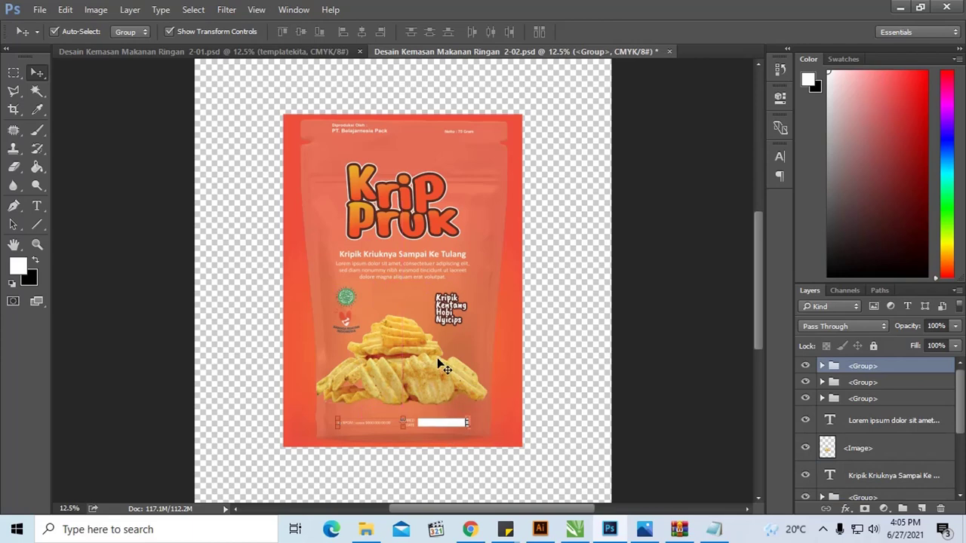
Scale the chips photo to about 77% and move the top producer text slightly down
{"action": "left_click", "coordinate": [482, 382]}
{"action": "left_click_drag", "start_coordinate": [490, 313], "coordinate": [468, 326]}
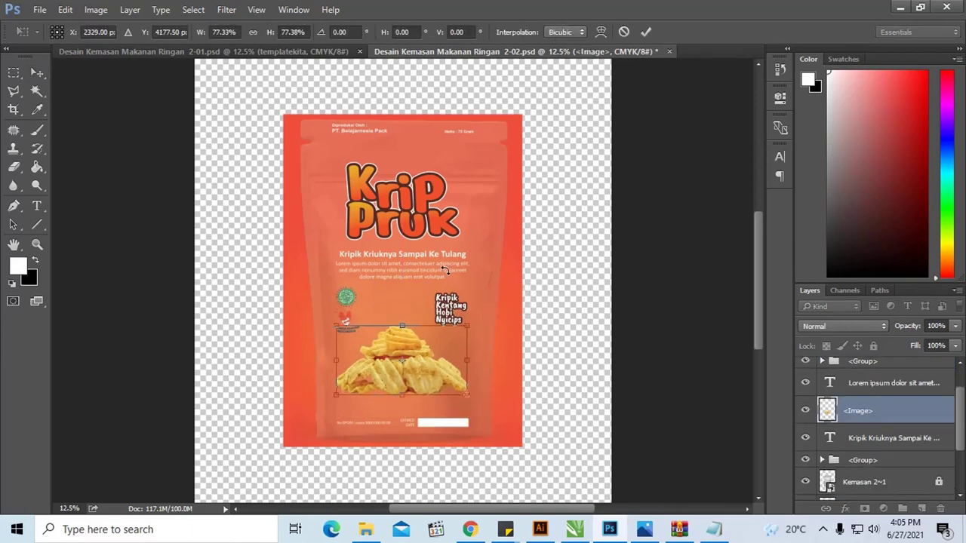
{"action": "key", "text": "Return"}
{"action": "left_click_drag", "start_coordinate": [371, 133], "coordinate": [355, 129]}
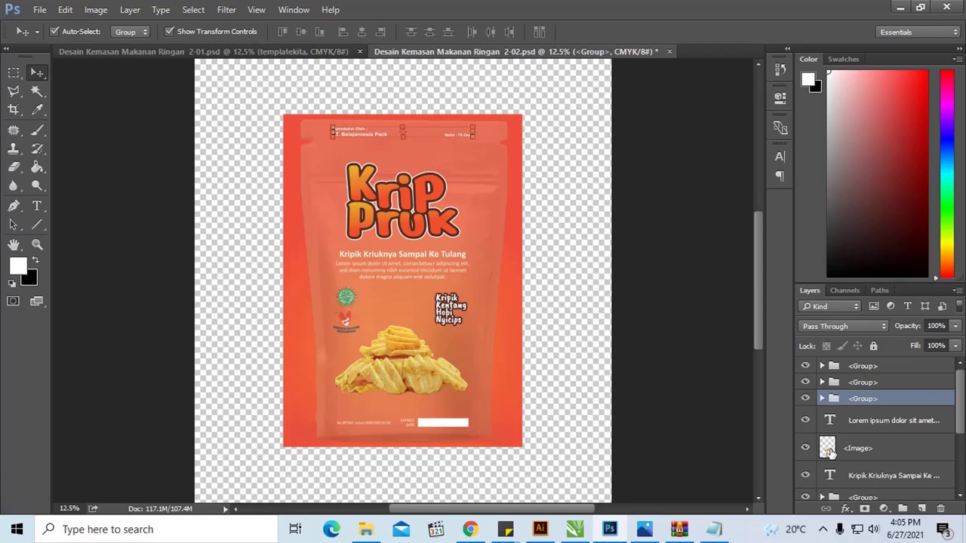
Unlock Kemasan 2~1, load its pouch outline as a selection, and target the Rectangle layer
{"action": "left_click_drag", "start_coordinate": [958, 401], "coordinate": [956, 382]}
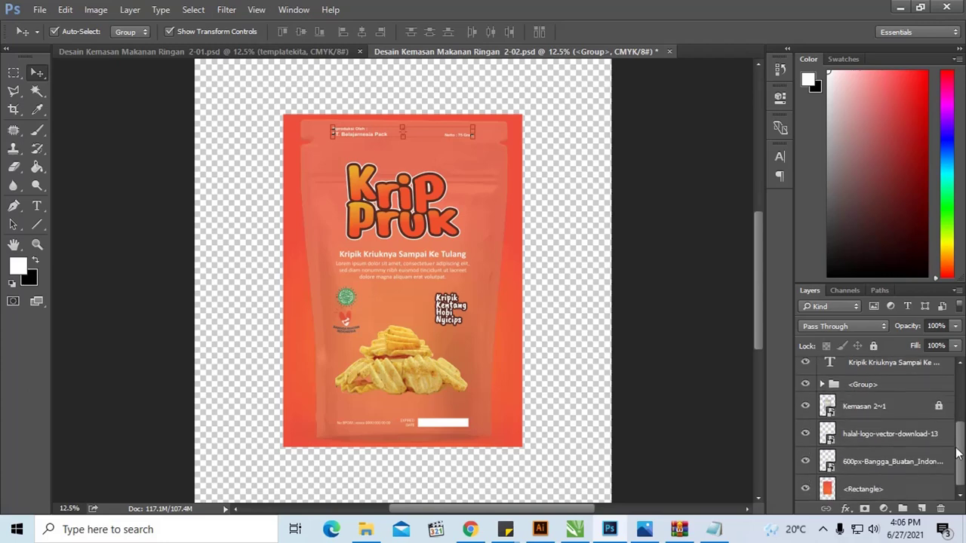
{"action": "scroll", "coordinate": [854, 437], "scroll_direction": "down", "scroll_amount": 2}
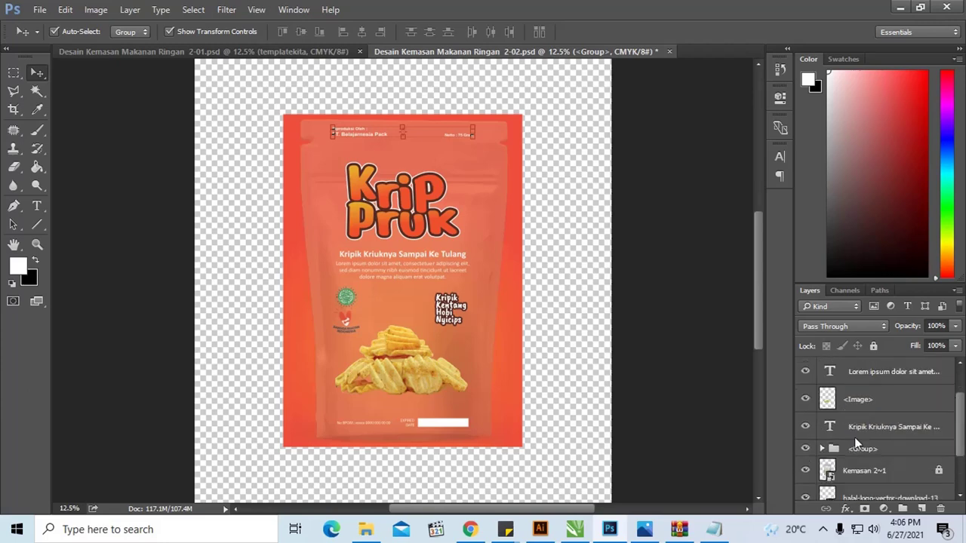
{"action": "scroll", "coordinate": [866, 445], "scroll_direction": "down", "scroll_amount": 1}
{"action": "left_click", "coordinate": [867, 444]}
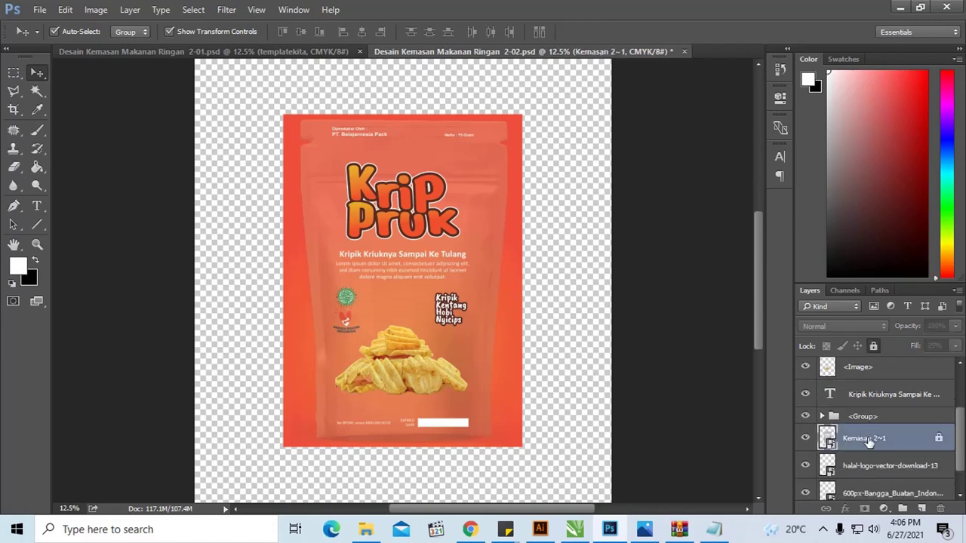
{"action": "left_click", "coordinate": [873, 346]}
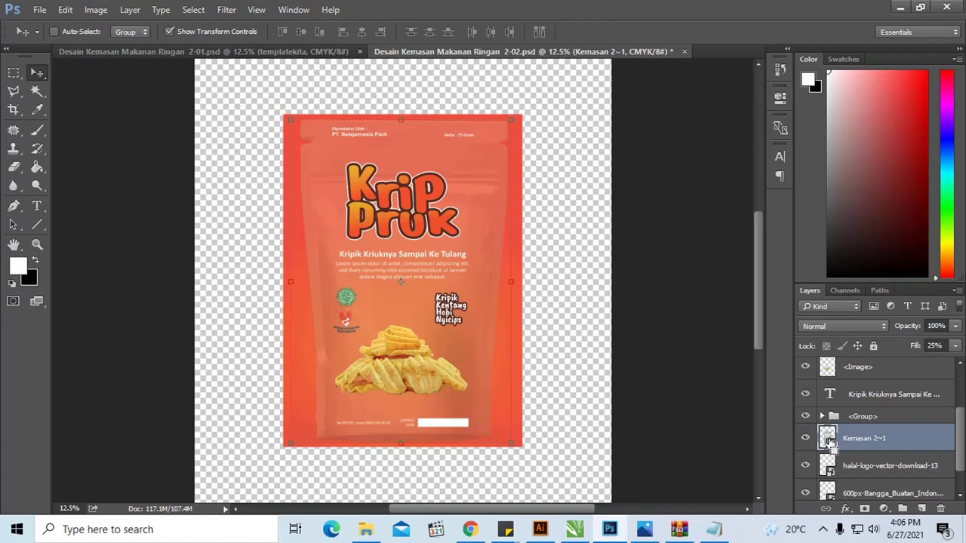
{"action": "left_click", "coordinate": [828, 440], "text": "ctrl"}
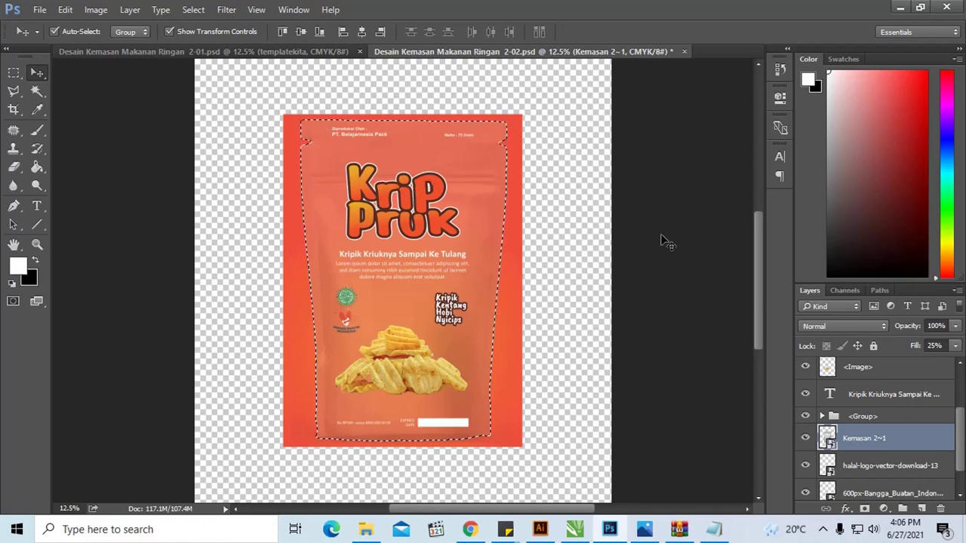
{"action": "scroll", "coordinate": [962, 434], "scroll_direction": "down", "scroll_amount": 1}
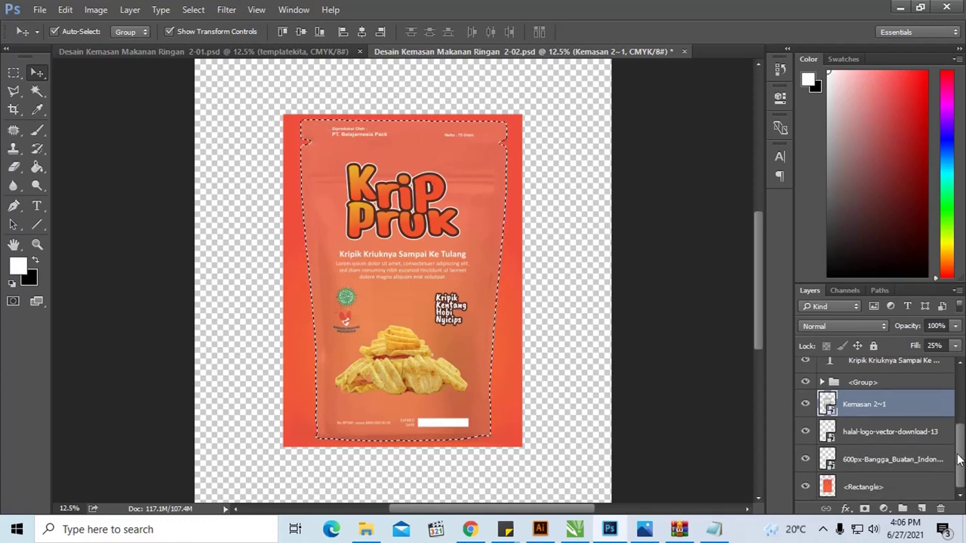
{"action": "left_click", "coordinate": [831, 485]}
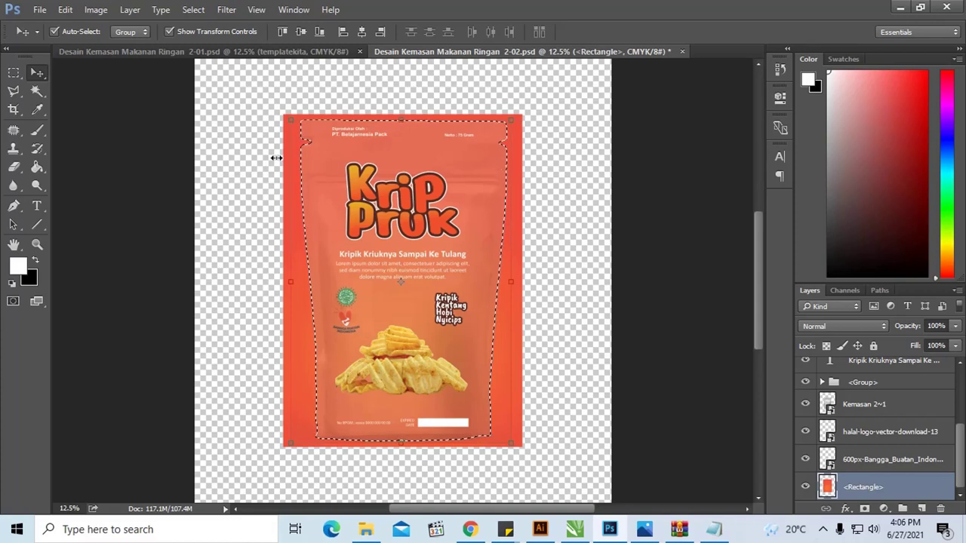
Invert the selection and erase the orange design outside the pouch with a 600 px eraser
{"action": "left_click", "coordinate": [14, 167]}
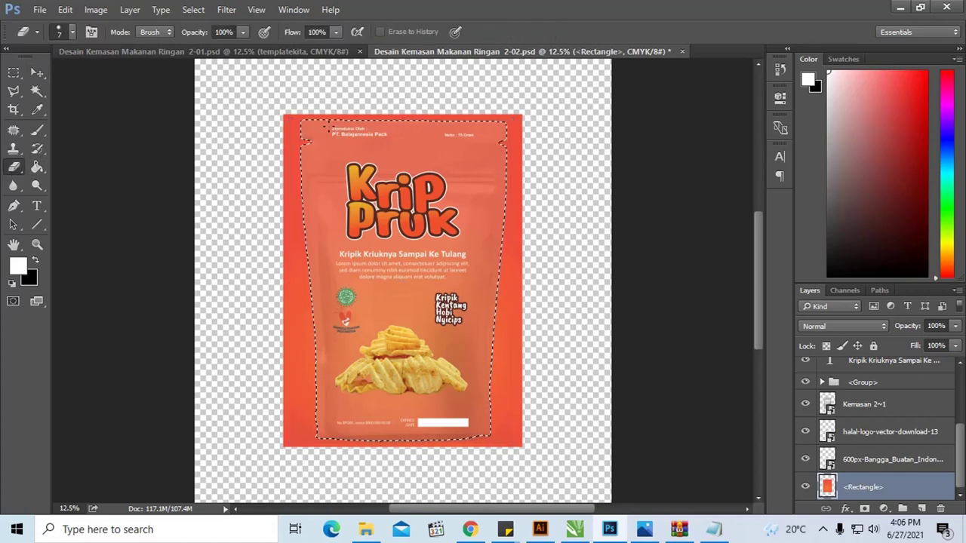
{"action": "key", "text": "bracketright"}
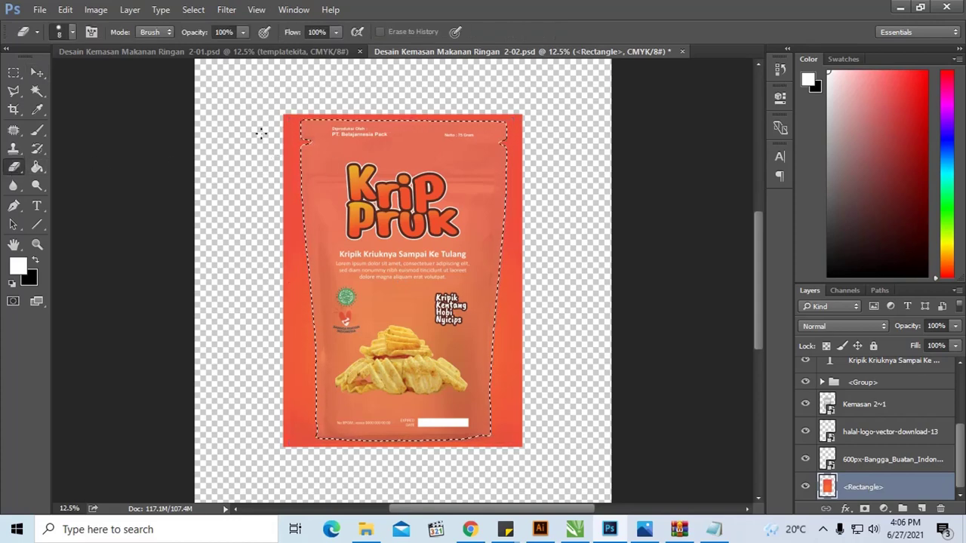
{"action": "key", "text": "bracketright"}
{"action": "key", "text": "bracketright"}
{"action": "key", "text": "bracketright"}
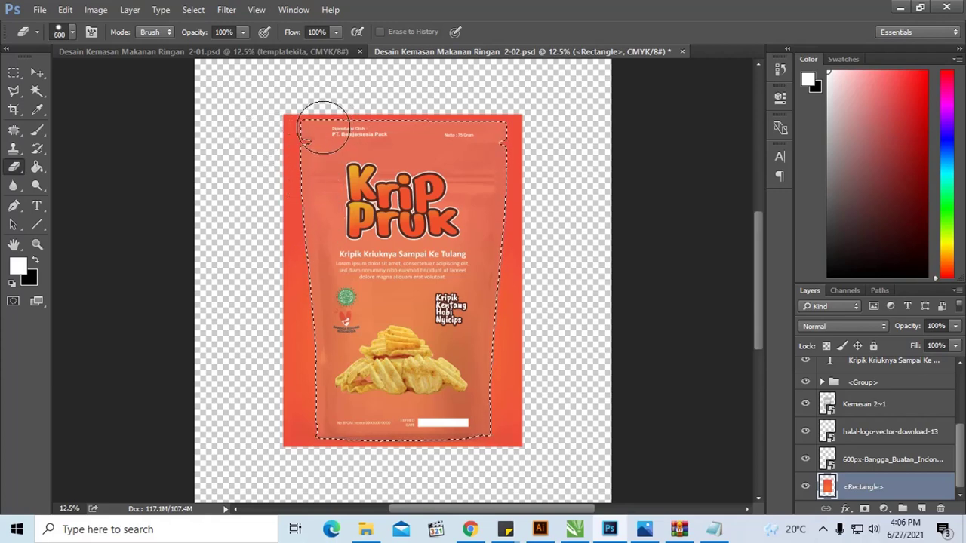
{"action": "left_click_drag", "start_coordinate": [323, 124], "coordinate": [289, 173]}
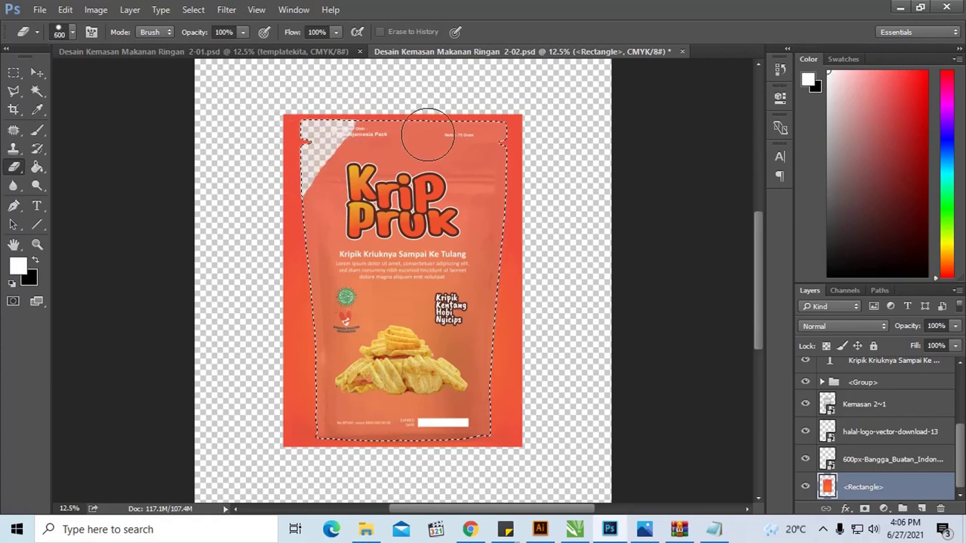
{"action": "key", "text": "ctrl+z"}
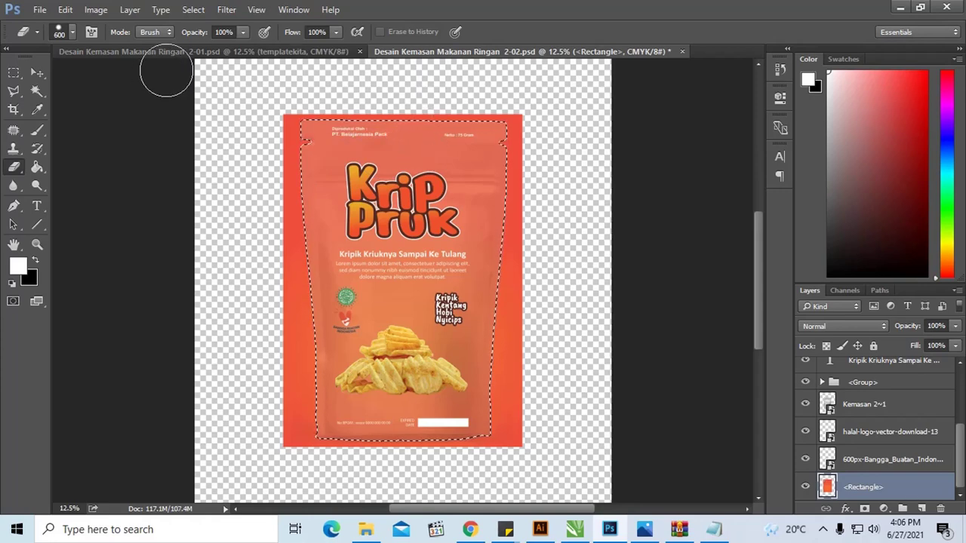
{"action": "left_click", "coordinate": [189, 10]}
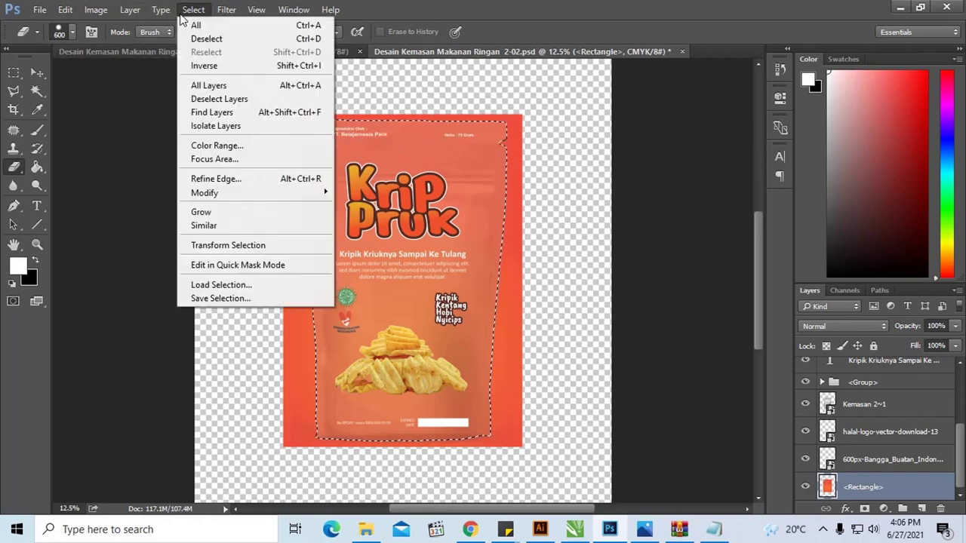
{"action": "left_click", "coordinate": [226, 67]}
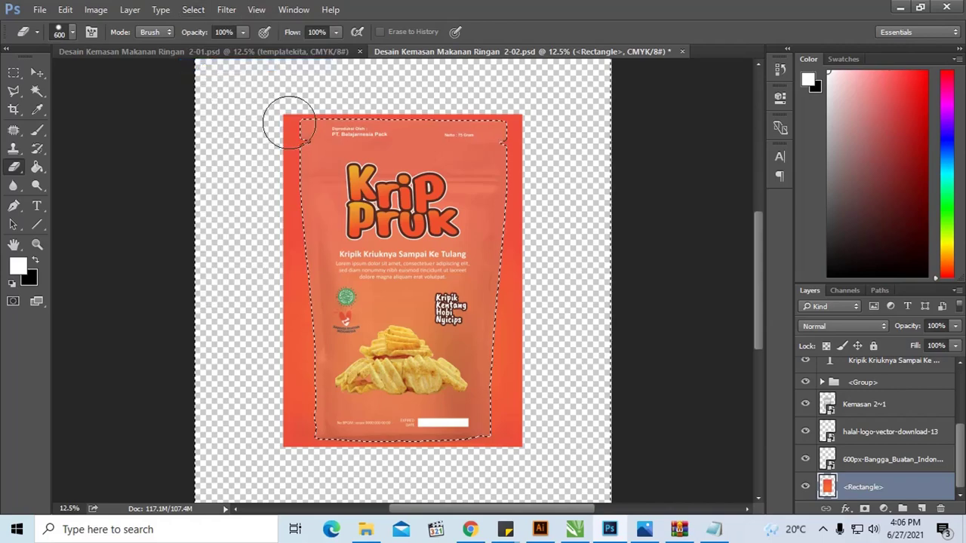
{"action": "left_click_drag", "start_coordinate": [292, 123], "coordinate": [274, 220]}
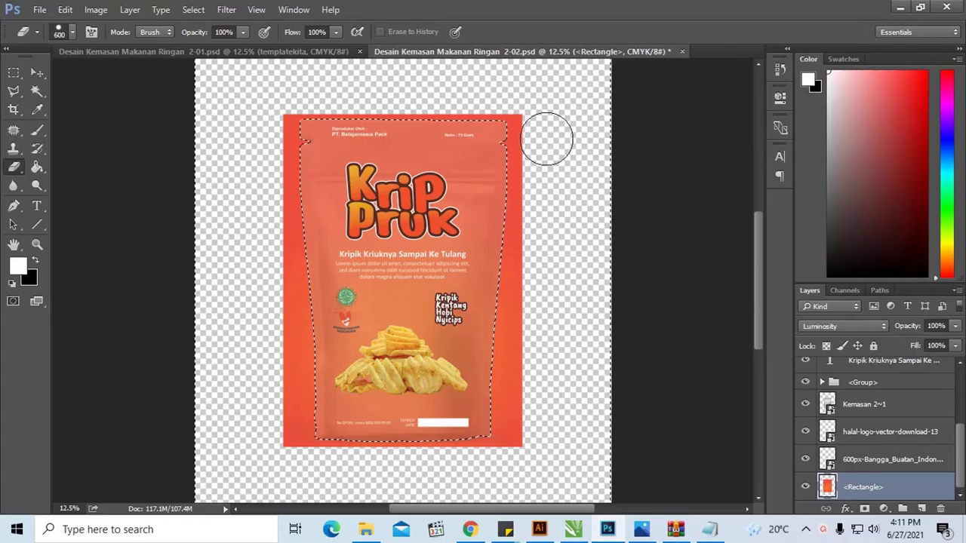
{"action": "mouse_move", "coordinate": [543, 112]}
{"action": "left_mouse_down"}
{"action": "mouse_move", "coordinate": [535, 277]}
{"action": "mouse_move", "coordinate": [545, 291]}
{"action": "mouse_move", "coordinate": [528, 357]}
{"action": "mouse_move", "coordinate": [536, 405]}
{"action": "mouse_move", "coordinate": [509, 453]}
{"action": "mouse_move", "coordinate": [528, 345]}
{"action": "mouse_move", "coordinate": [524, 286]}
{"action": "mouse_move", "coordinate": [524, 363]}
{"action": "mouse_move", "coordinate": [535, 140]}
{"action": "mouse_move", "coordinate": [528, 269]}
{"action": "mouse_move", "coordinate": [550, 206]}
{"action": "mouse_move", "coordinate": [514, 91]}
{"action": "mouse_move", "coordinate": [371, 82]}
{"action": "mouse_move", "coordinate": [287, 91]}
{"action": "mouse_move", "coordinate": [270, 113]}
{"action": "mouse_move", "coordinate": [257, 183]}
{"action": "mouse_move", "coordinate": [270, 448]}
{"action": "mouse_move", "coordinate": [287, 453]}
{"action": "mouse_move", "coordinate": [276, 263]}
{"action": "mouse_move", "coordinate": [261, 215]}
{"action": "mouse_move", "coordinate": [268, 141]}
{"action": "mouse_move", "coordinate": [267, 229]}
{"action": "mouse_move", "coordinate": [263, 190]}
{"action": "mouse_move", "coordinate": [287, 300]}
{"action": "mouse_move", "coordinate": [264, 190]}
{"action": "mouse_move", "coordinate": [265, 138]}
{"action": "mouse_move", "coordinate": [328, 158]}
{"action": "mouse_move", "coordinate": [388, 234]}
{"action": "mouse_move", "coordinate": [370, 228]}
{"action": "left_mouse_up"}
Zoom in on the pouch's lower left edge, shrink the eraser to 70 px, and set 50% hardness
{"action": "key", "text": "z"}
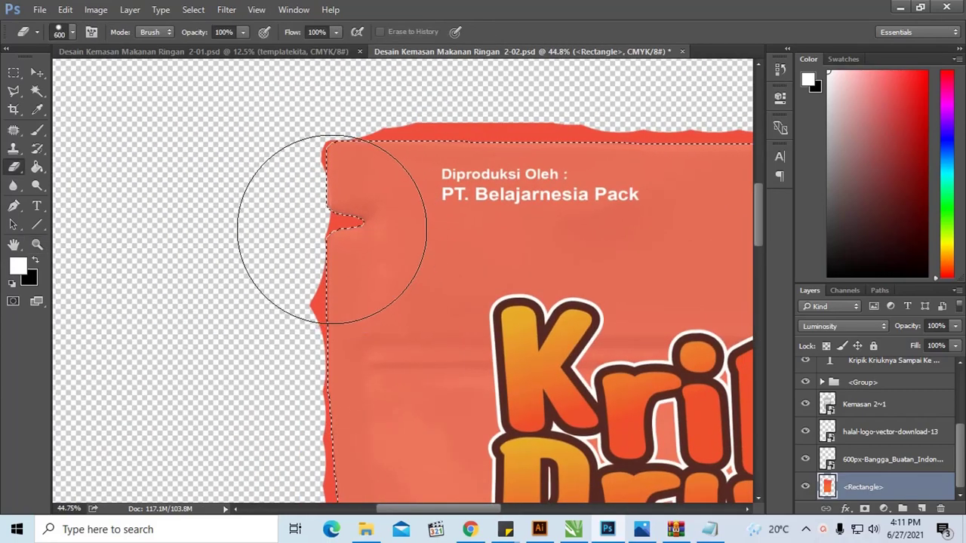
{"action": "key", "text": "bracketleft"}
{"action": "key", "text": "bracketleft"}
{"action": "key", "text": "bracketleft"}
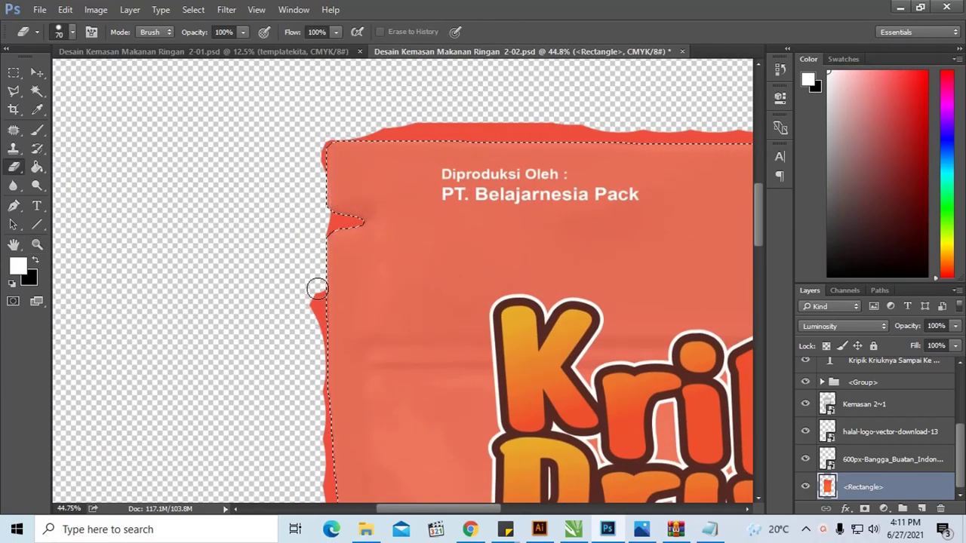
{"action": "key", "text": "ctrl+d"}
{"action": "left_click_drag", "start_coordinate": [347, 315], "coordinate": [312, 216]}
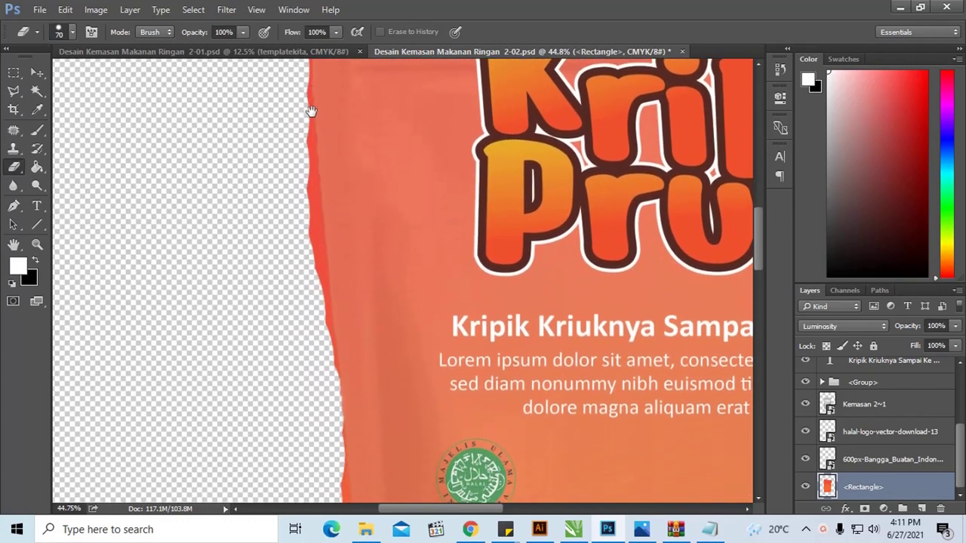
{"action": "scroll", "coordinate": [312, 216], "scroll_direction": "up", "scroll_amount": 3}
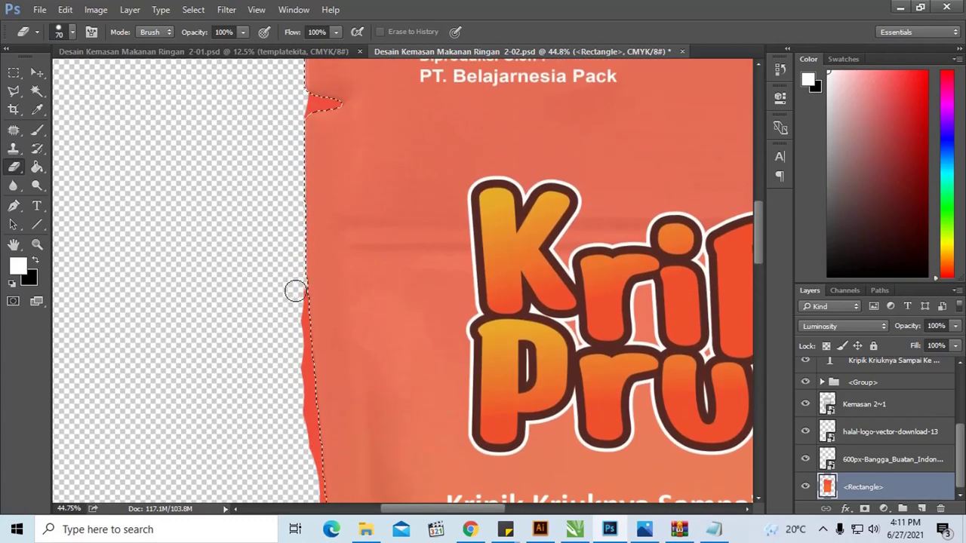
{"action": "left_click_drag", "start_coordinate": [301, 287], "coordinate": [296, 276]}
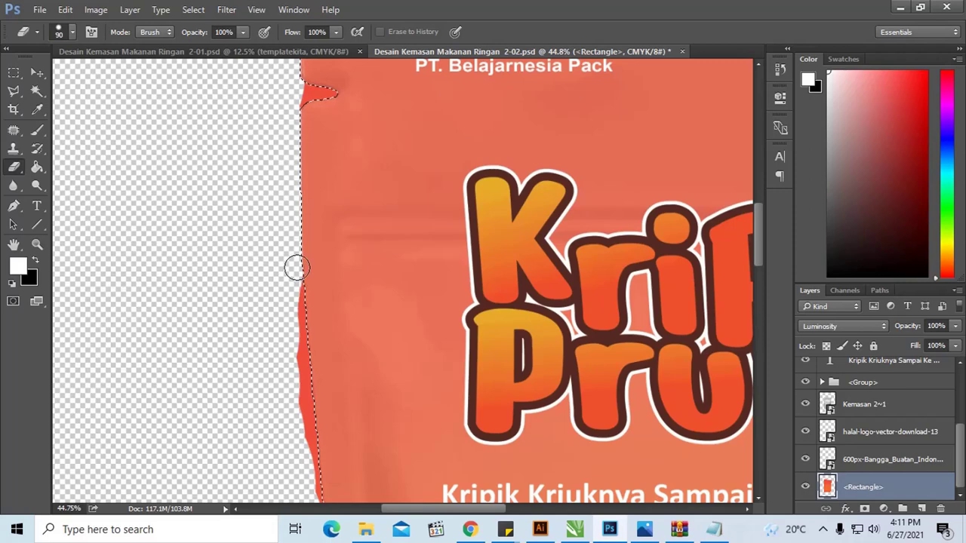
{"action": "scroll", "coordinate": [360, 183], "scroll_direction": "down", "scroll_amount": 3}
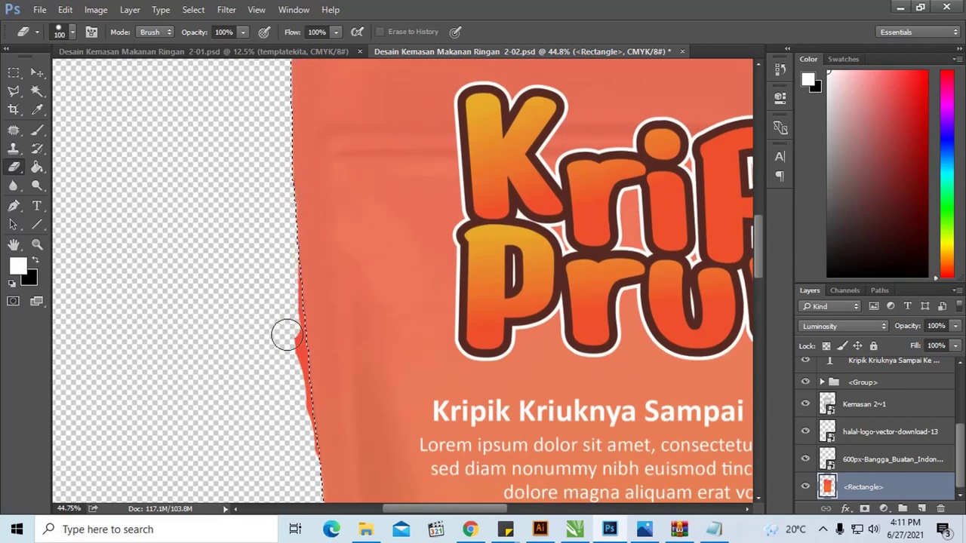
{"action": "left_click_drag", "start_coordinate": [287, 336], "coordinate": [276, 195]}
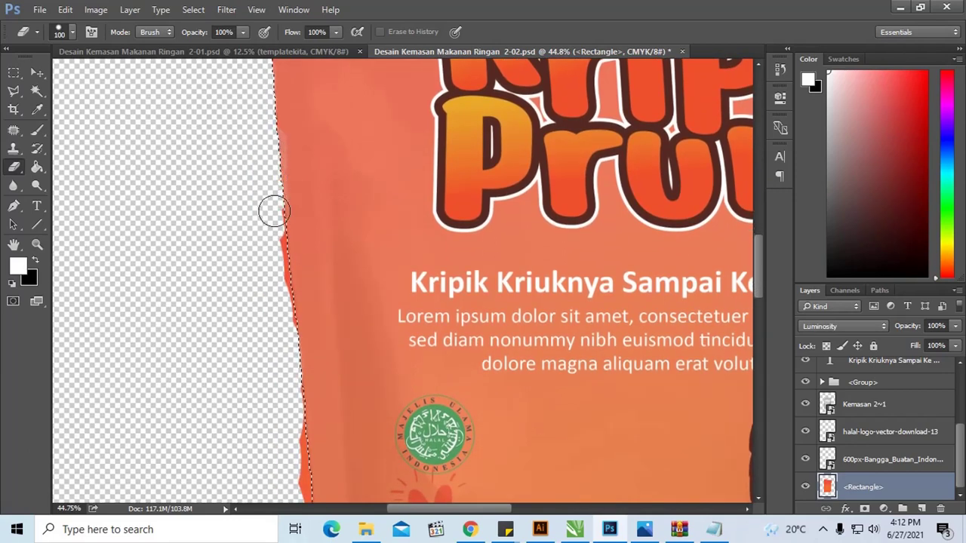
{"action": "right_click", "coordinate": [223, 184]}
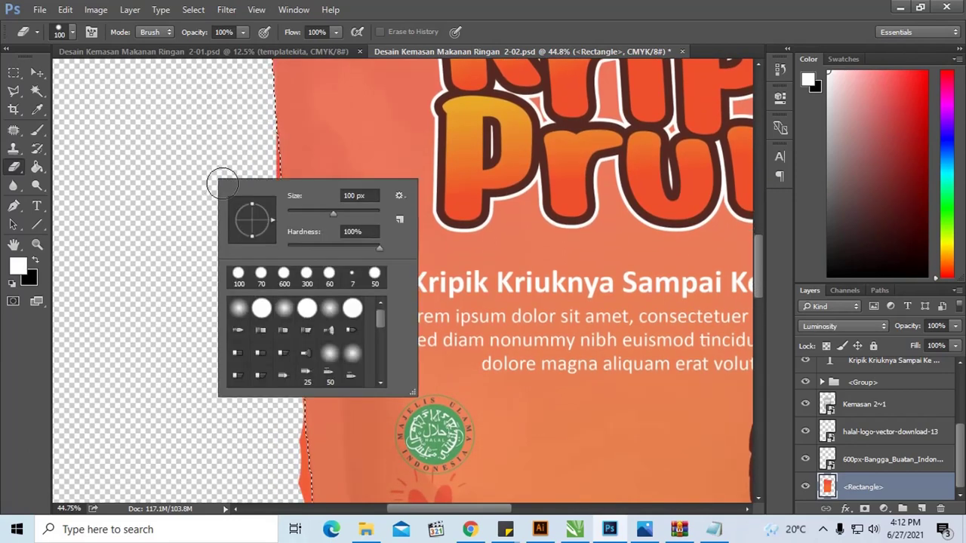
{"action": "left_click", "coordinate": [244, 143]}
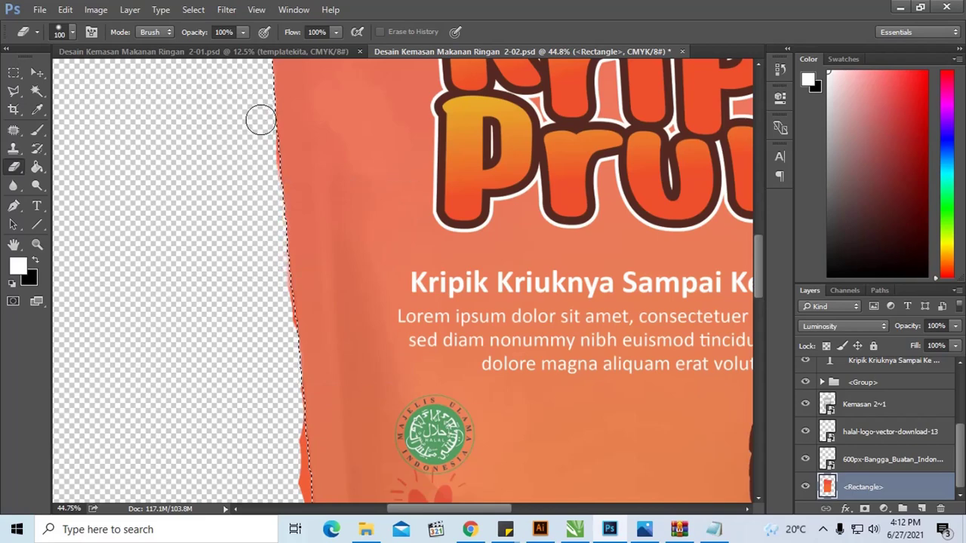
Erase the red strip along the left edge and bottom-left corner, then enlarge the eraser to 500 px
{"action": "left_click_drag", "start_coordinate": [277, 346], "coordinate": [237, 178]}
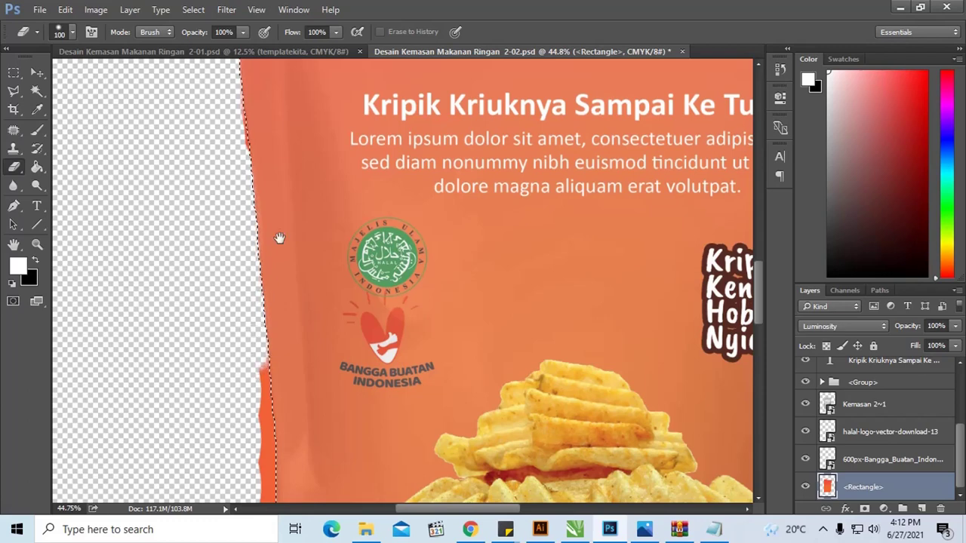
{"action": "mouse_move", "coordinate": [254, 342]}
{"action": "left_mouse_down"}
{"action": "mouse_move", "coordinate": [195, 157]}
{"action": "mouse_move", "coordinate": [196, 127]}
{"action": "left_mouse_up"}
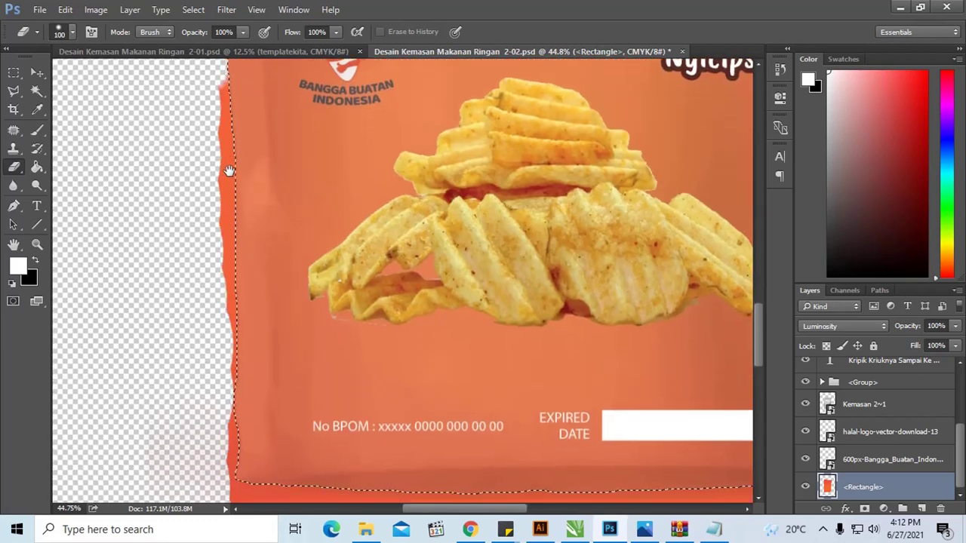
{"action": "left_click_drag", "start_coordinate": [216, 95], "coordinate": [222, 277]}
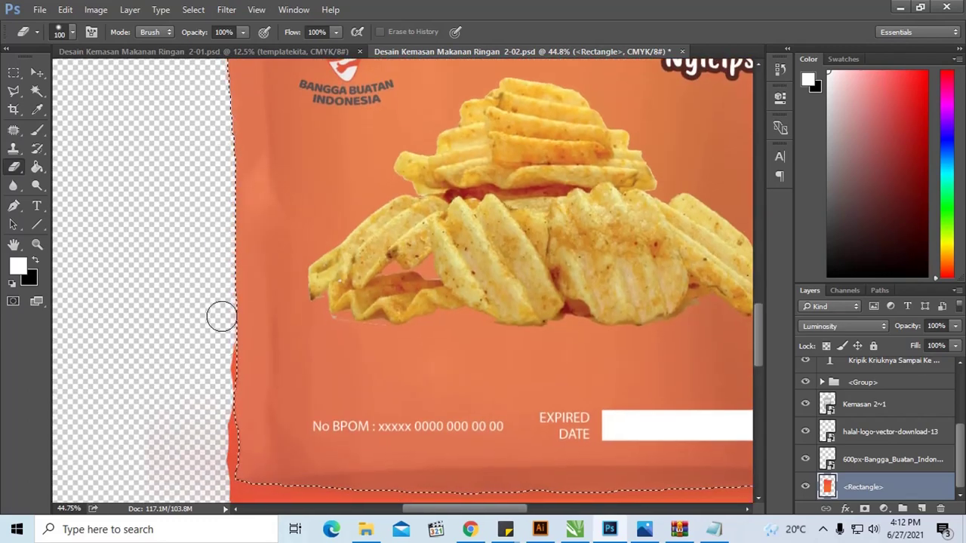
{"action": "left_click_drag", "start_coordinate": [221, 316], "coordinate": [194, 156]}
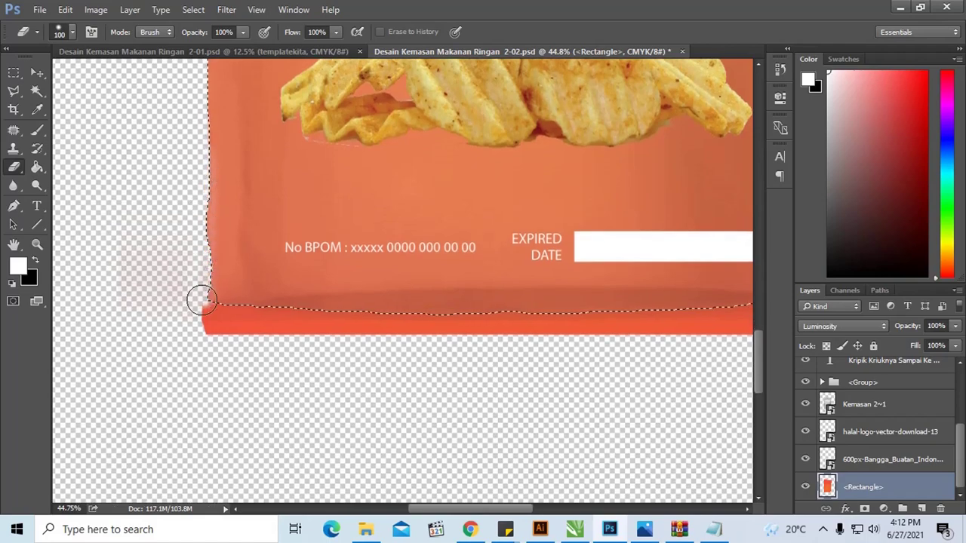
{"action": "left_click_drag", "start_coordinate": [202, 300], "coordinate": [231, 336]}
{"action": "key", "text": "bracketright"}
{"action": "key", "text": "bracketright"}
{"action": "key", "text": "bracketright"}
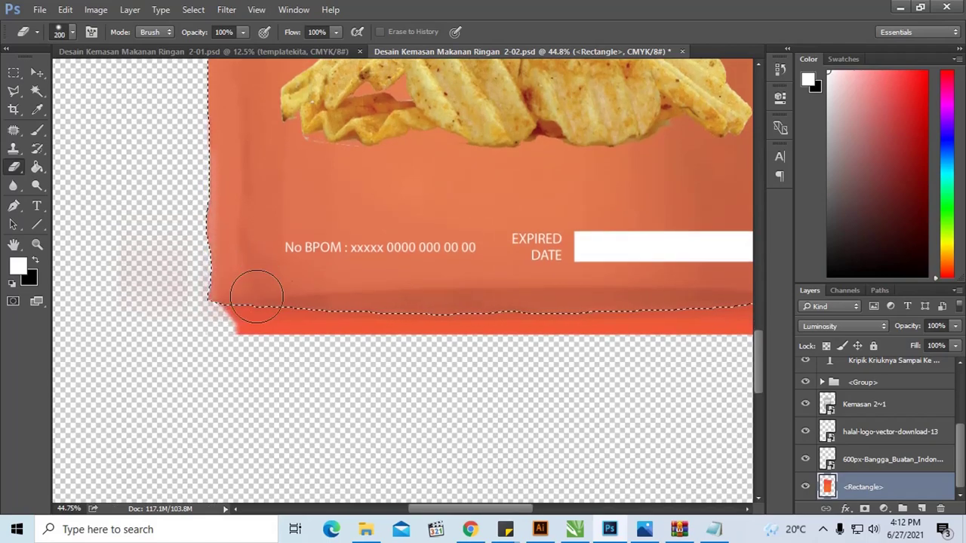
{"action": "key", "text": "bracketright"}
{"action": "key", "text": "bracketright"}
{"action": "key", "text": "bracketright"}
{"action": "key", "text": "ctrl+minus"}
{"action": "key", "text": "ctrl+minus"}
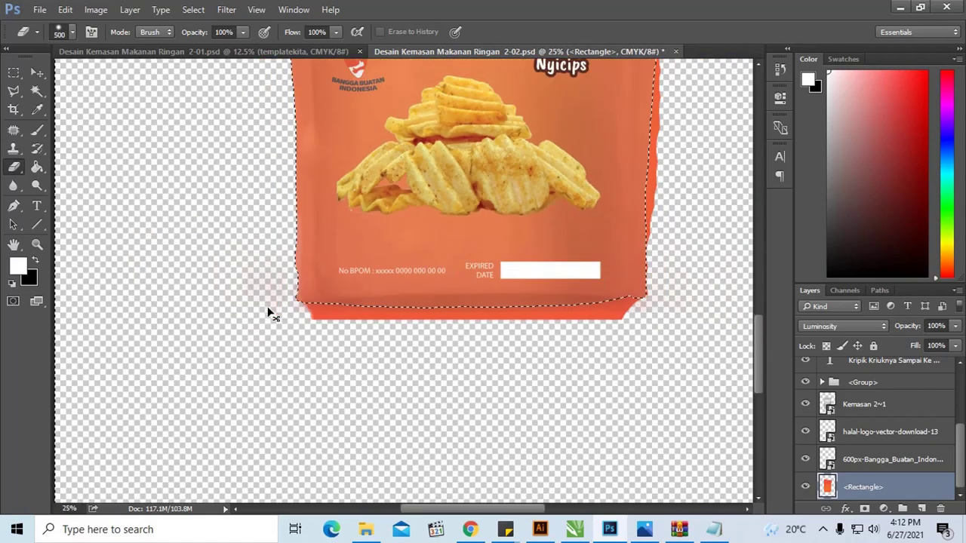
Erase the red strip below the pouch's bottom edge
{"action": "mouse_move", "coordinate": [343, 299]}
{"action": "left_mouse_down"}
{"action": "mouse_move", "coordinate": [320, 285]}
{"action": "mouse_move", "coordinate": [253, 280]}
{"action": "left_mouse_up"}
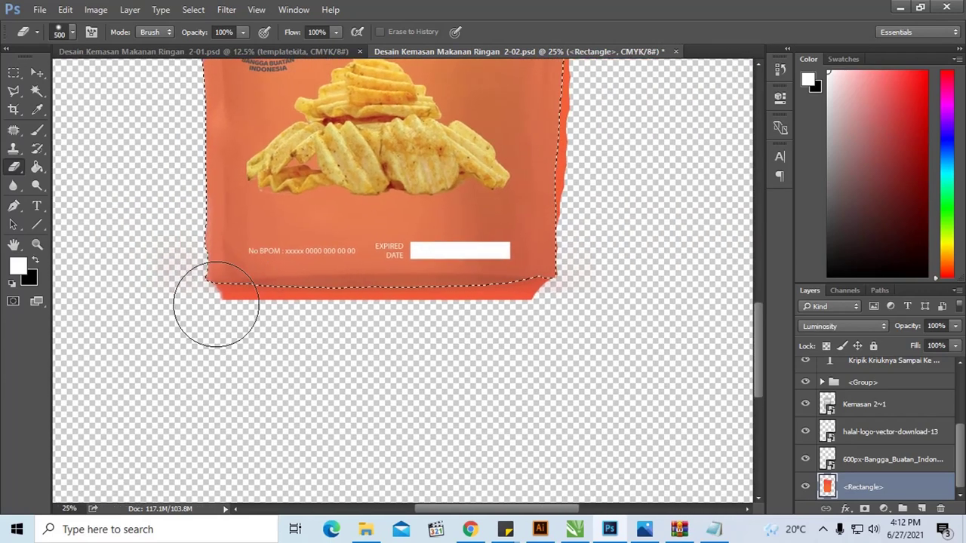
{"action": "mouse_move", "coordinate": [216, 323]}
{"action": "left_mouse_down"}
{"action": "mouse_move", "coordinate": [550, 316]}
{"action": "mouse_move", "coordinate": [238, 326]}
{"action": "left_mouse_up"}
{"action": "left_click_drag", "start_coordinate": [548, 320], "coordinate": [442, 339]}
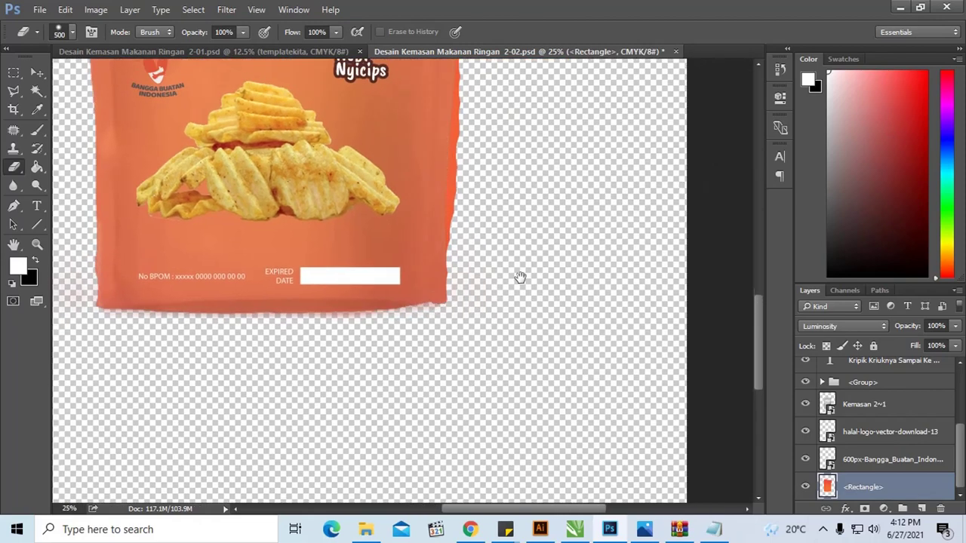
{"action": "left_click_drag", "start_coordinate": [518, 276], "coordinate": [409, 405]}
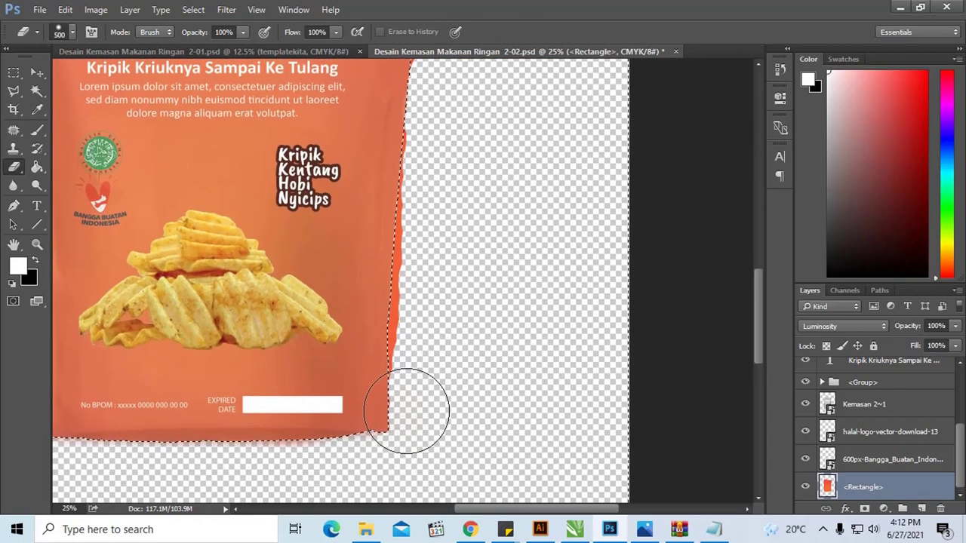
{"action": "mouse_move", "coordinate": [427, 263]}
{"action": "left_mouse_down"}
{"action": "mouse_move", "coordinate": [401, 356]}
{"action": "mouse_move", "coordinate": [367, 413]}
{"action": "mouse_move", "coordinate": [367, 345]}
{"action": "left_mouse_up"}
With the eraser cut to 300 then 175 px, erase the red above the right notch and top-right corner
{"action": "key", "text": "bracketleft"}
{"action": "key", "text": "bracketleft"}
{"action": "mouse_move", "coordinate": [433, 254]}
{"action": "left_mouse_down"}
{"action": "mouse_move", "coordinate": [405, 355]}
{"action": "mouse_move", "coordinate": [342, 414]}
{"action": "mouse_move", "coordinate": [369, 317]}
{"action": "mouse_move", "coordinate": [369, 254]}
{"action": "mouse_move", "coordinate": [394, 262]}
{"action": "mouse_move", "coordinate": [390, 328]}
{"action": "left_mouse_up"}
{"action": "mouse_move", "coordinate": [377, 283]}
{"action": "left_mouse_down"}
{"action": "mouse_move", "coordinate": [405, 287]}
{"action": "mouse_move", "coordinate": [449, 317]}
{"action": "left_mouse_up"}
{"action": "key", "text": "bracketleft"}
{"action": "key", "text": "bracketleft"}
{"action": "key", "text": "bracketleft"}
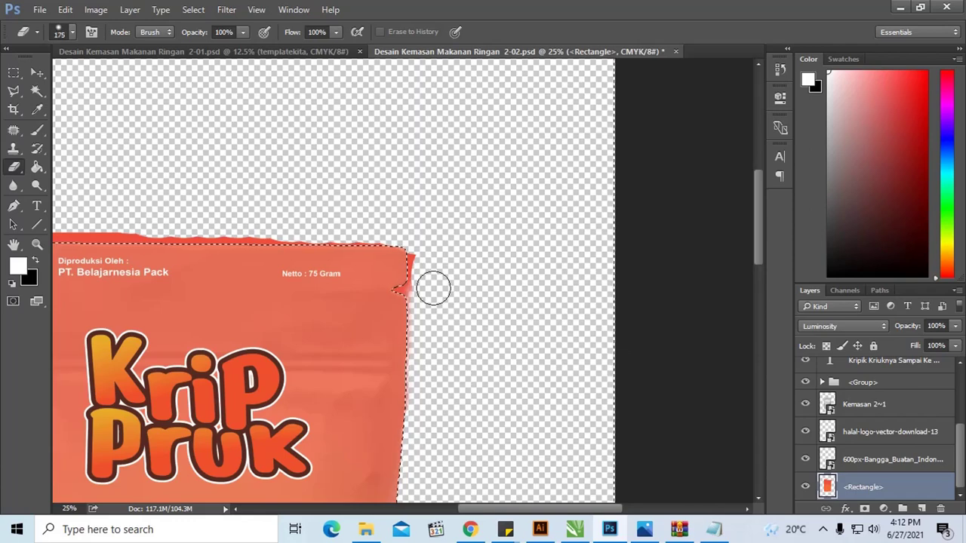
{"action": "mouse_move", "coordinate": [408, 287]}
{"action": "left_mouse_down"}
{"action": "mouse_move", "coordinate": [416, 267]}
{"action": "mouse_move", "coordinate": [582, 305]}
{"action": "mouse_move", "coordinate": [579, 318]}
{"action": "left_mouse_up"}
{"action": "left_click_drag", "start_coordinate": [589, 275], "coordinate": [543, 270]}
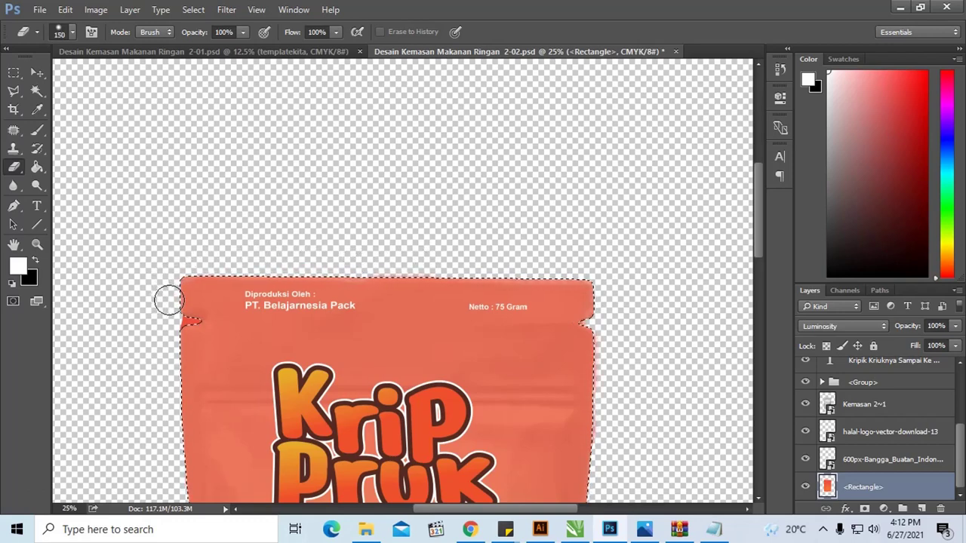
Clean the red fringe in the left and right notches with an 80 px eraser, then zoom out
{"action": "key", "text": "bracketleft"}
{"action": "key", "text": "bracketleft"}
{"action": "key", "text": "bracketleft"}
{"action": "left_click", "coordinate": [191, 321]}
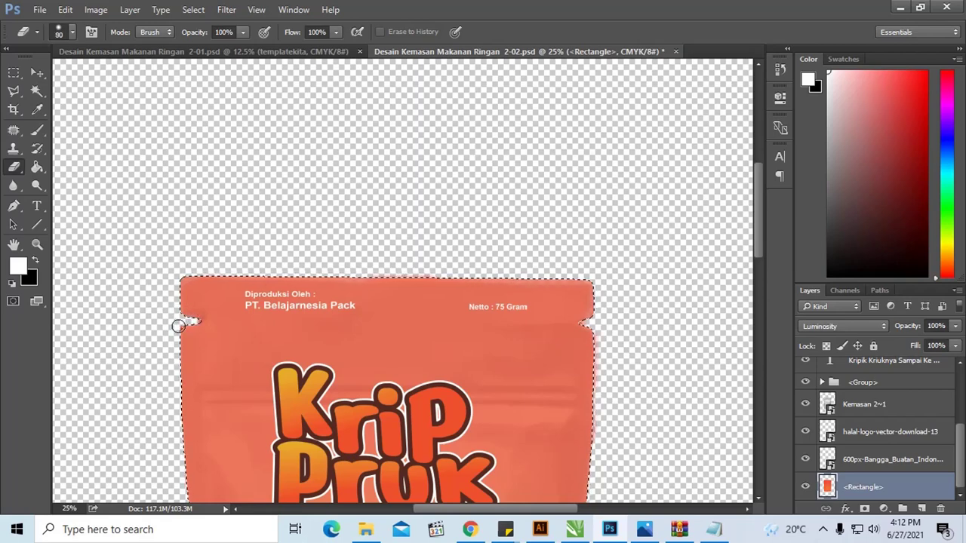
{"action": "left_click", "coordinate": [584, 321]}
{"action": "scroll", "coordinate": [637, 309], "scroll_direction": "down", "scroll_amount": 1}
{"action": "scroll", "coordinate": [637, 315], "scroll_direction": "down", "scroll_amount": 1}
{"action": "scroll", "coordinate": [637, 315], "scroll_direction": "down", "scroll_amount": 1}
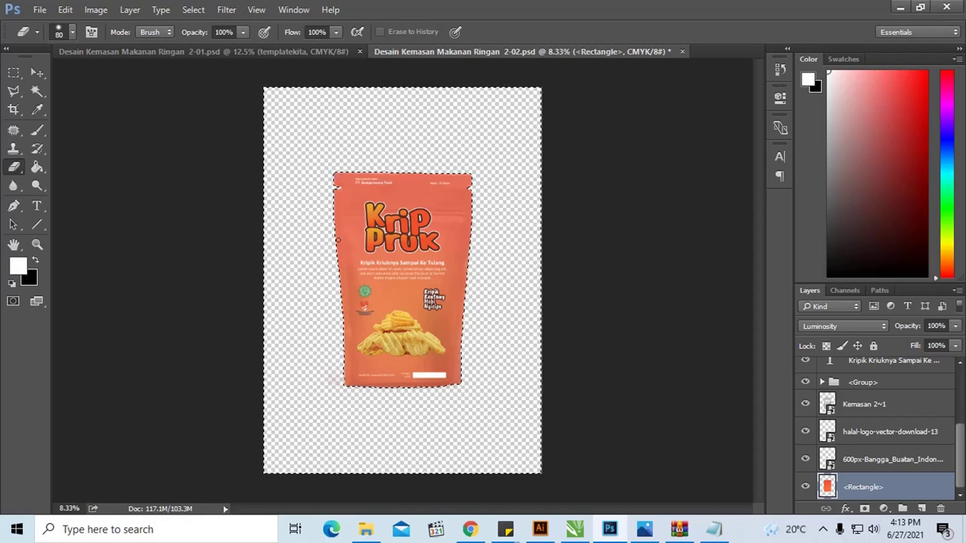
Deselect and set the Kemasan 2~1 layer's blend mode to Multiply
{"action": "key", "text": "ctrl+d"}
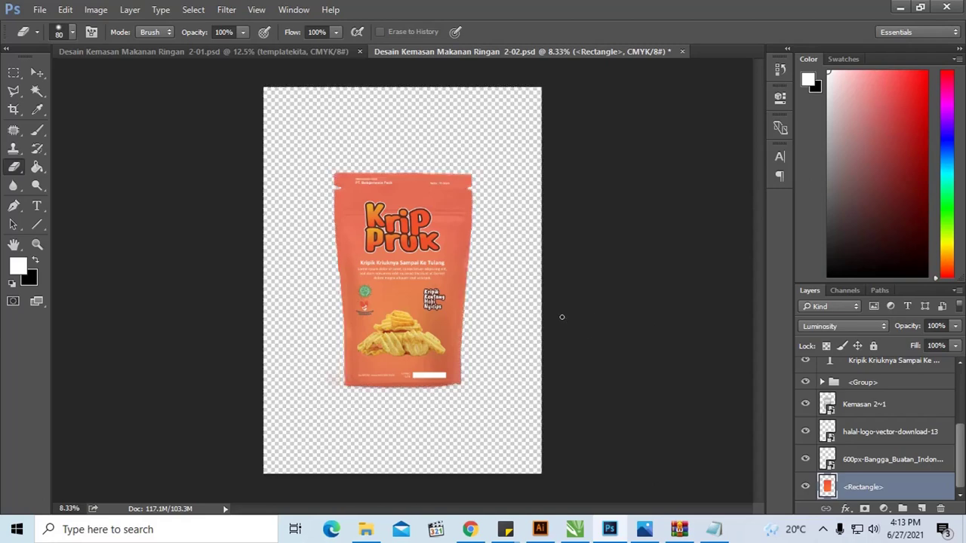
{"action": "left_click", "coordinate": [874, 407]}
{"action": "left_click", "coordinate": [821, 324]}
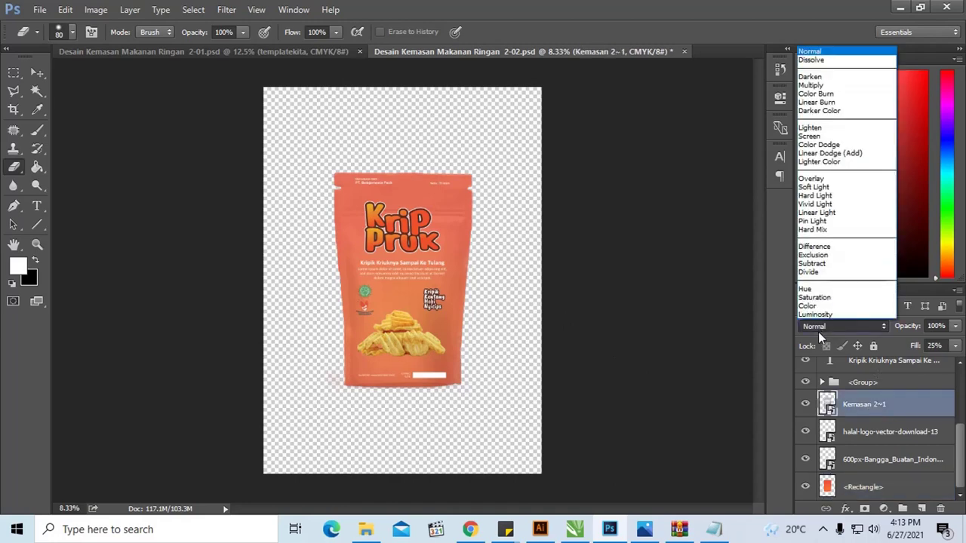
{"action": "left_click", "coordinate": [823, 86]}
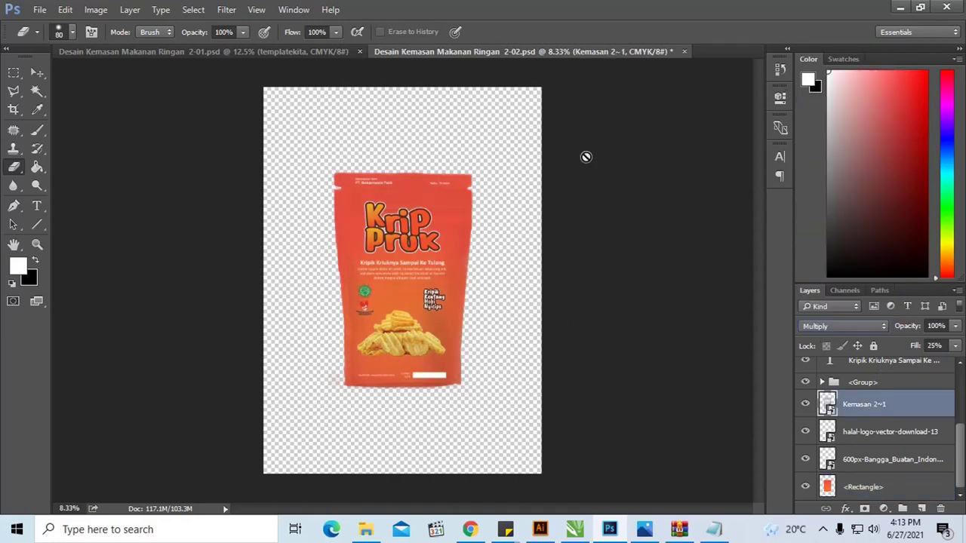